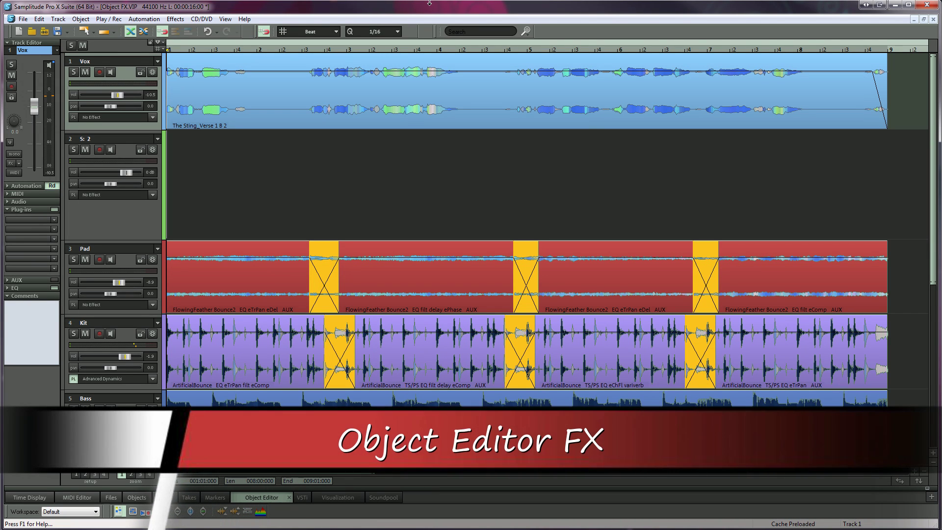
# - Check the Vox track's effect slots in the mixer and track editor, leaving them empty
pyautogui.press('m')
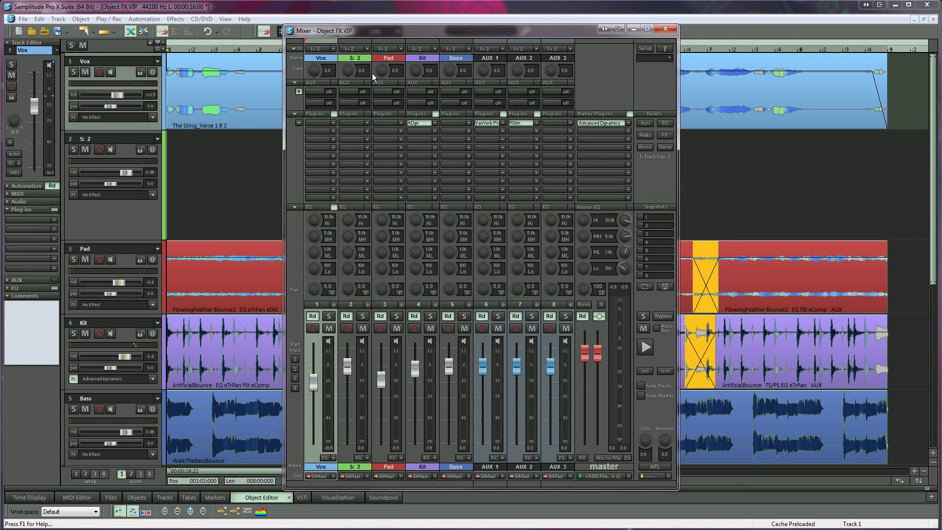
pyautogui.click(334, 123)
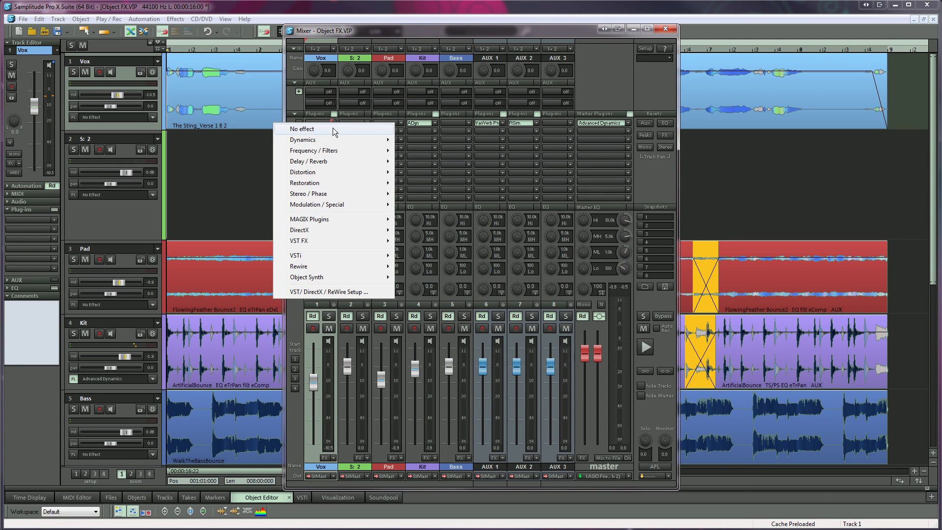
pyautogui.click(335, 127)
pyautogui.click(153, 118)
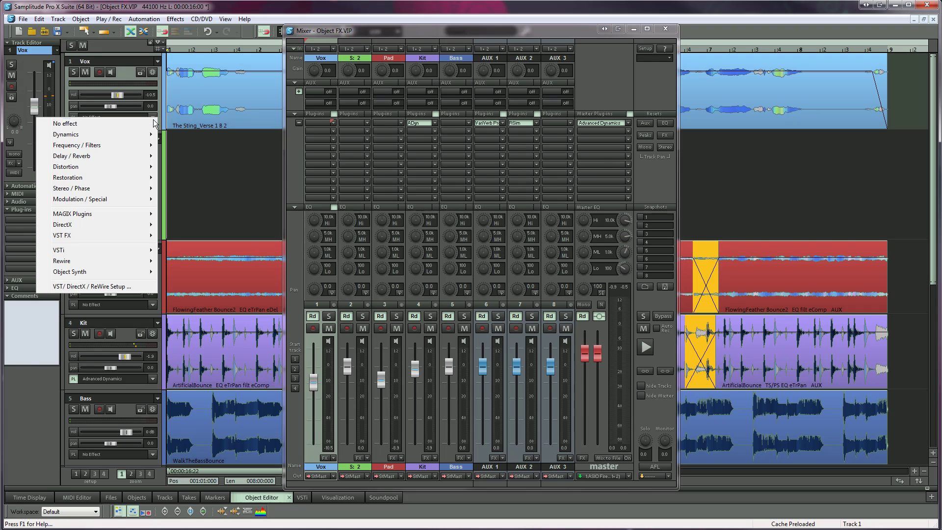
pyautogui.click(153, 126)
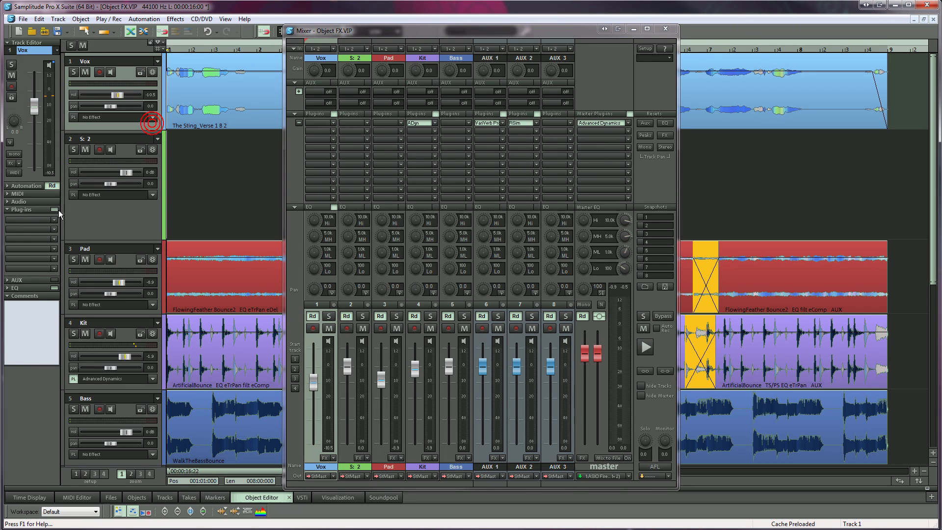
pyautogui.click(55, 218)
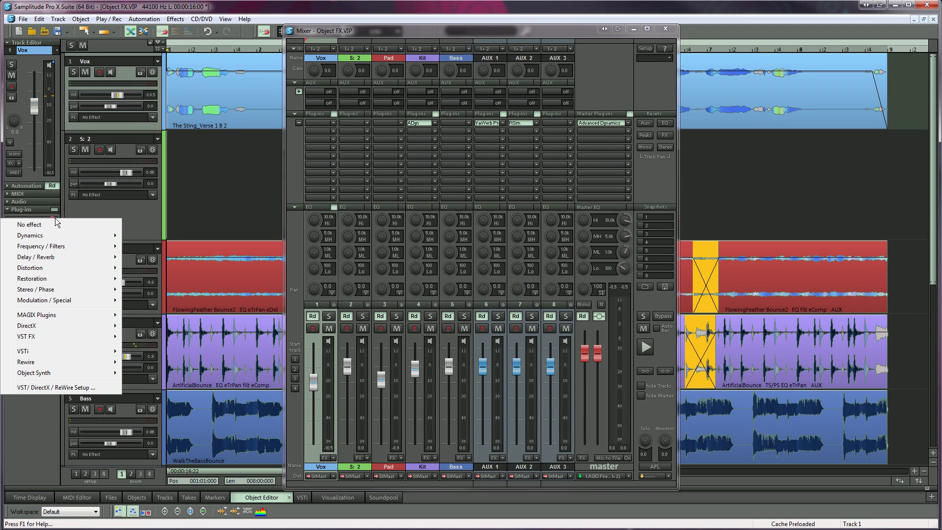
pyautogui.click(54, 225)
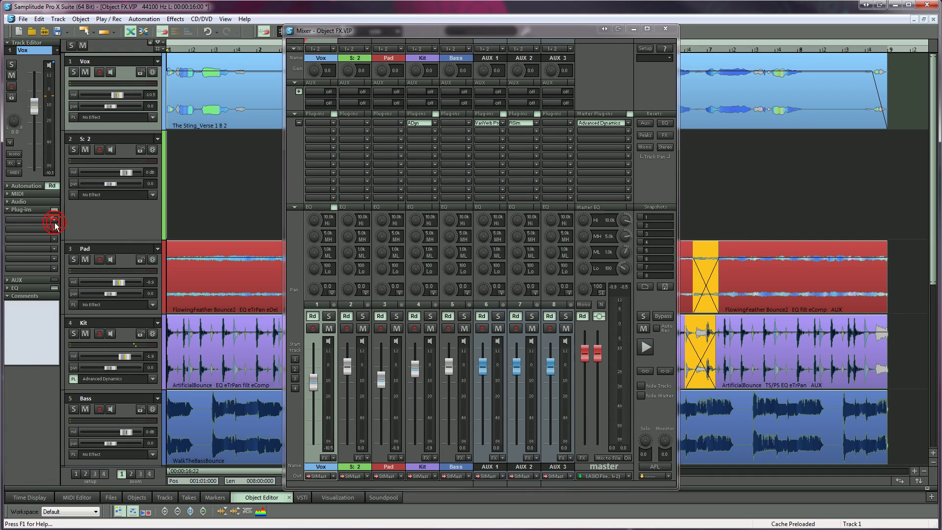
pyautogui.press('m')
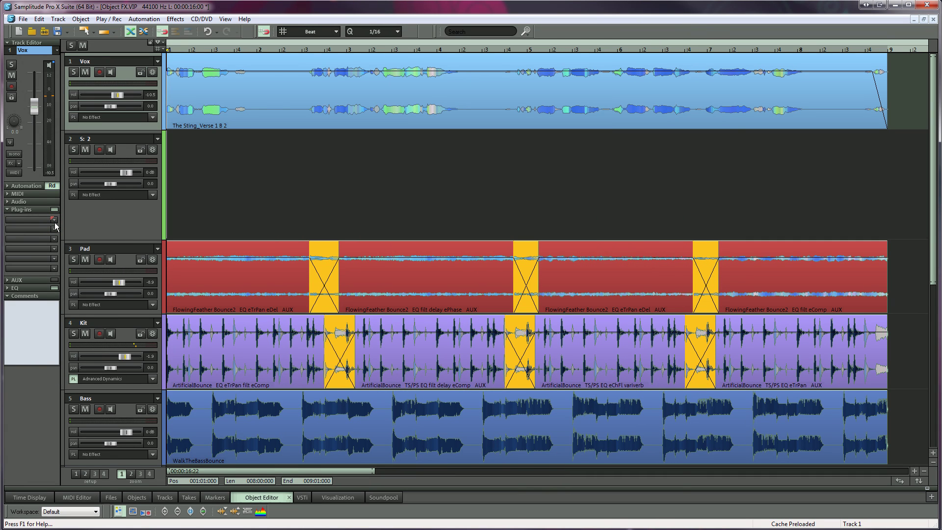
# - Open the docked Object Editor for The Sting_Verse 1 B 2, then collapse and expand it
pyautogui.doubleClick(258, 498)
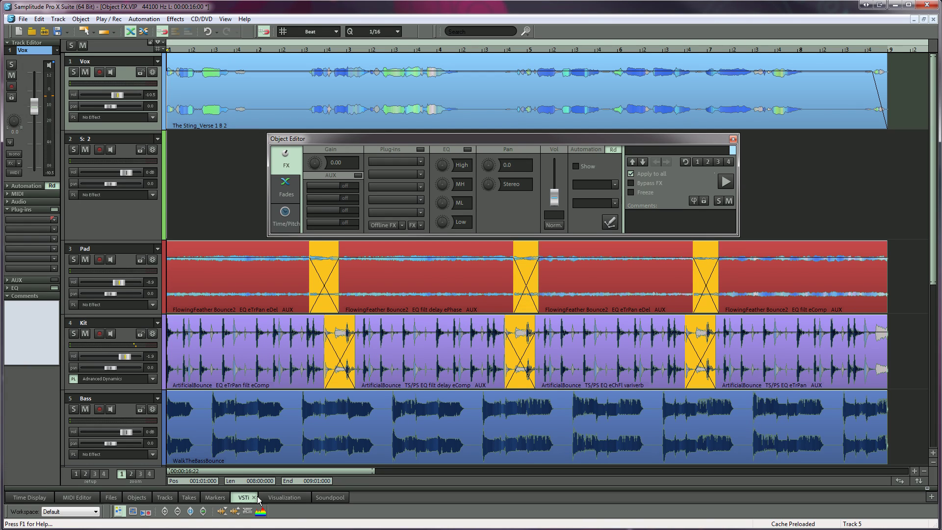
pyautogui.click(440, 118)
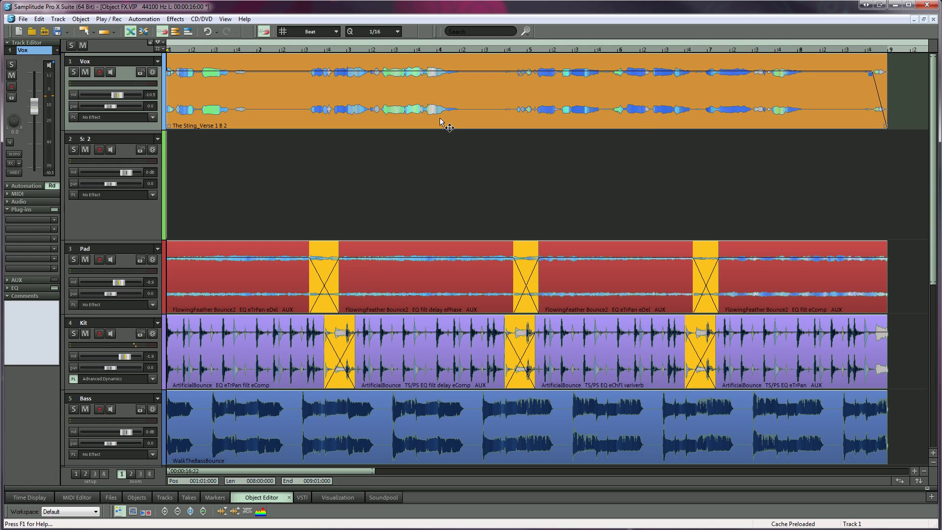
pyautogui.doubleClick(440, 120)
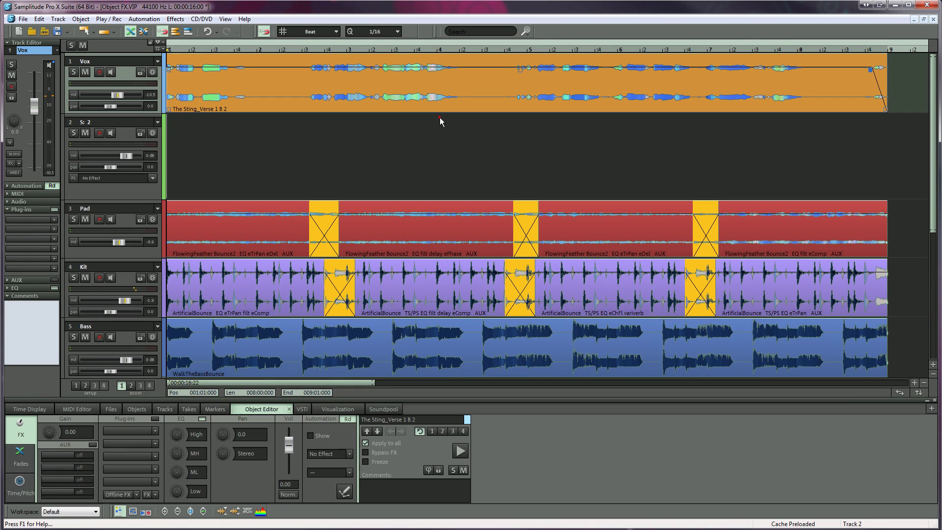
pyautogui.click(263, 410)
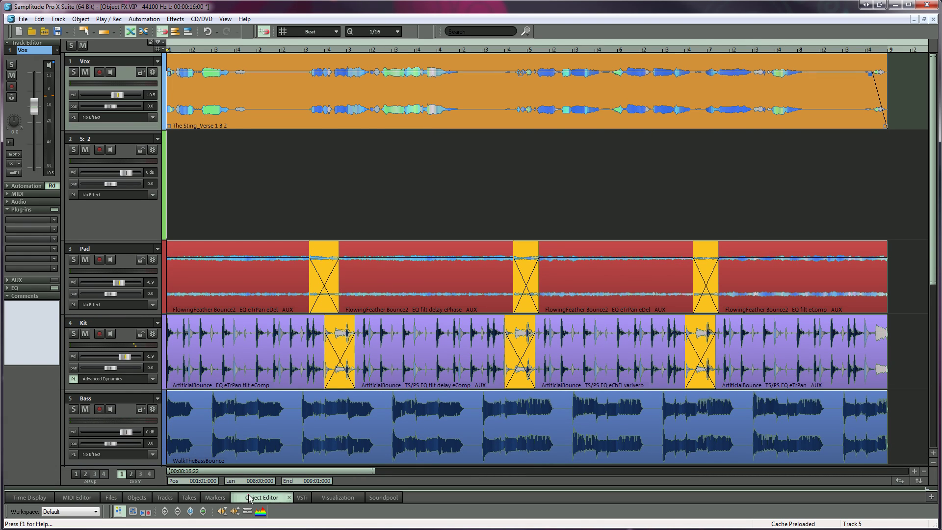
pyautogui.click(249, 497)
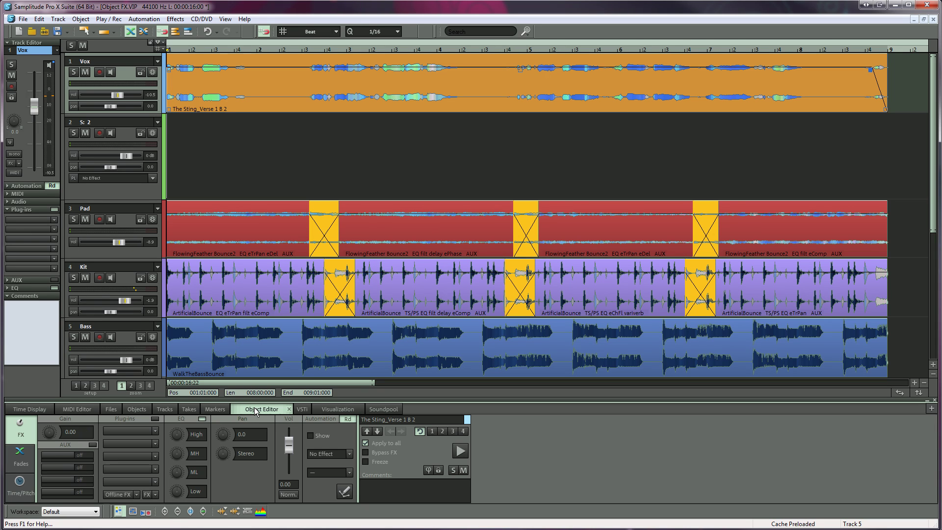
# - Undock the Object Editor into a floating window, re-dock it, then pull it out again
pyautogui.moveTo(255, 412); pyautogui.dragTo(435, 138)
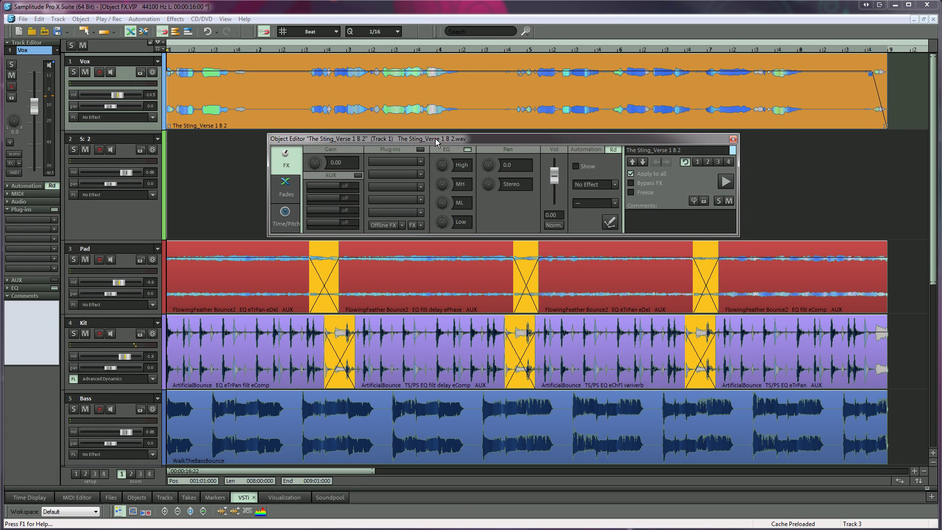
pyautogui.doubleClick(436, 140)
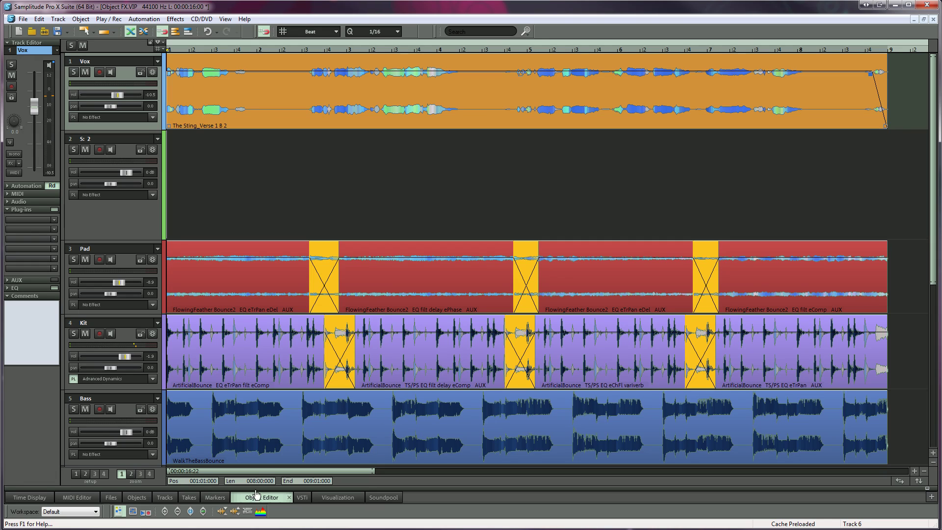
pyautogui.moveTo(255, 500); pyautogui.dragTo(508, 138)
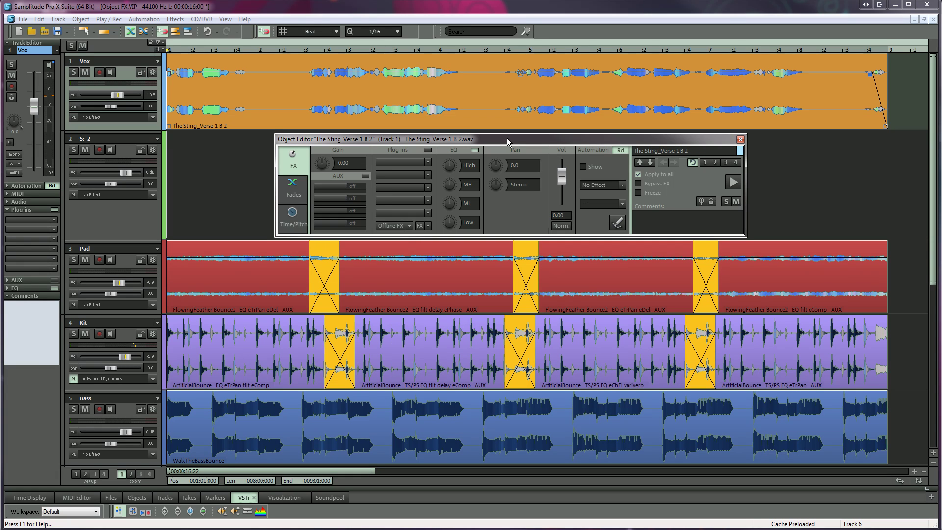
pyautogui.moveTo(508, 137); pyautogui.dragTo(249, 500)
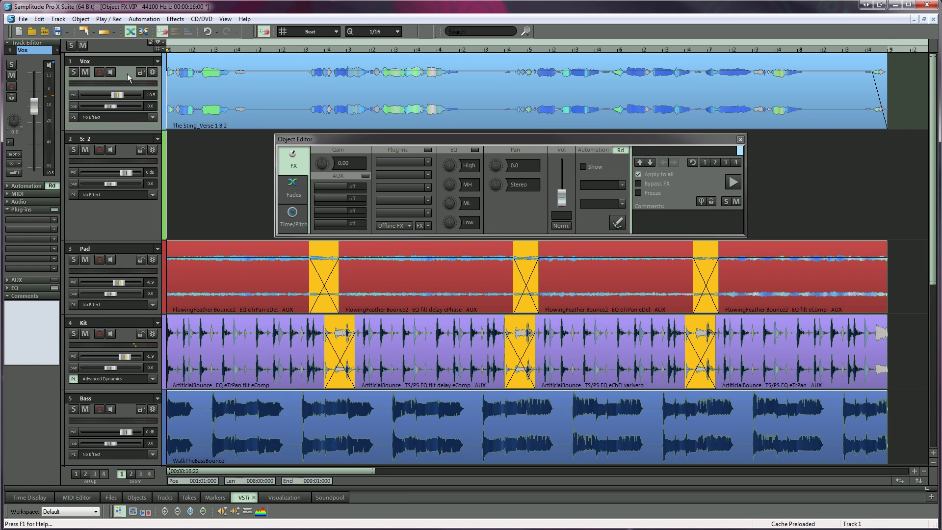
# - Review the effect settings of the Vox object and each of the four Pad objects
pyautogui.click(224, 118)
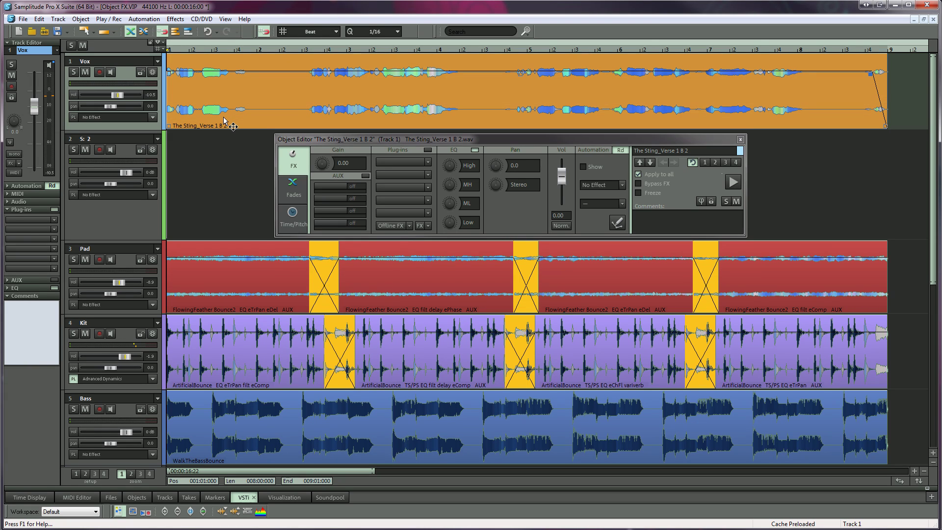
pyautogui.click(209, 299)
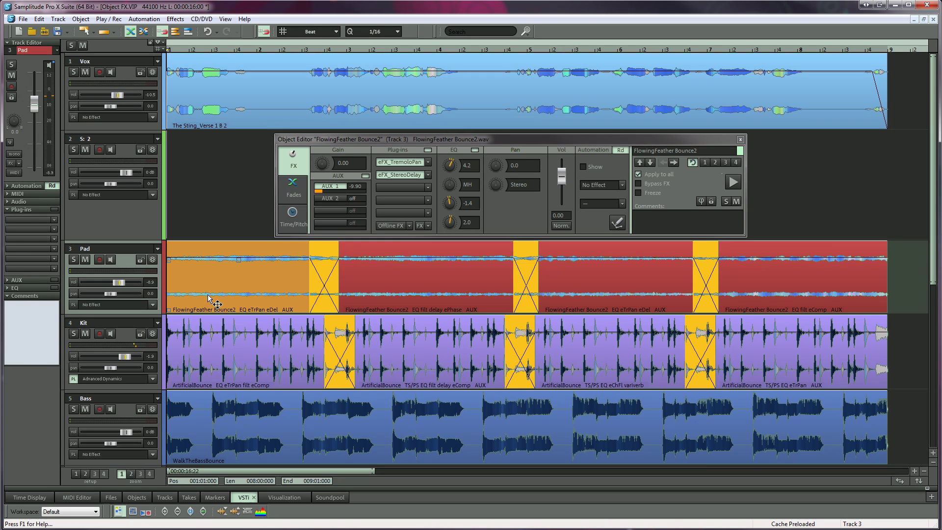
pyautogui.click(364, 294)
pyautogui.click(567, 297)
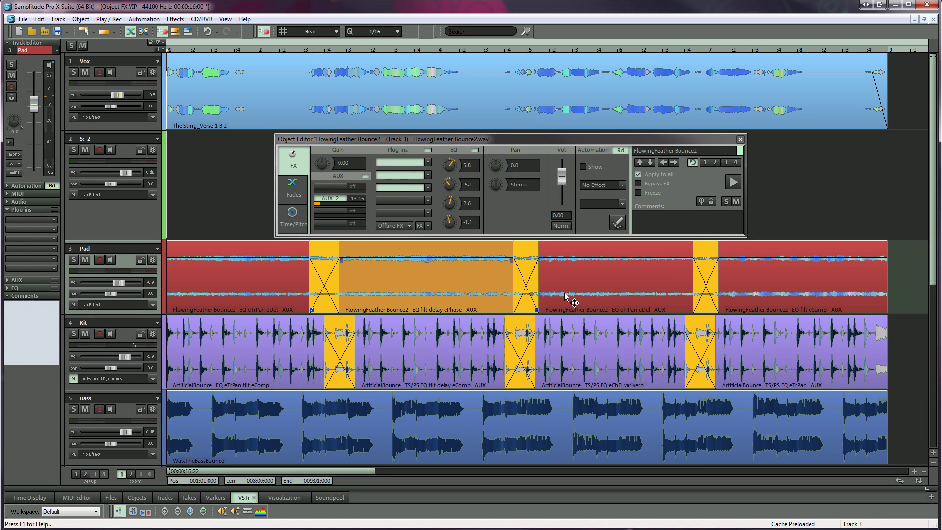
pyautogui.click(773, 303)
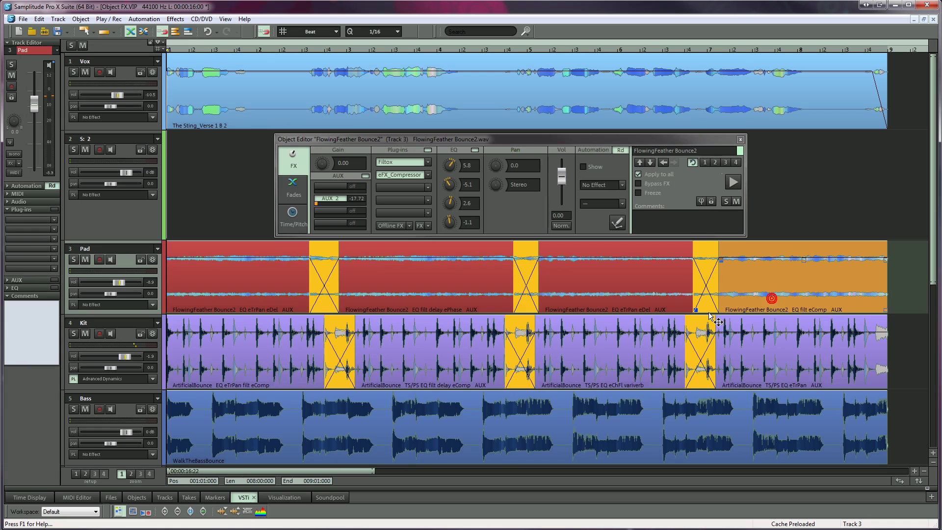
# - Play the soloed Kit track while inspecting each of its four ArtificialBounce objects
pyautogui.click(235, 368)
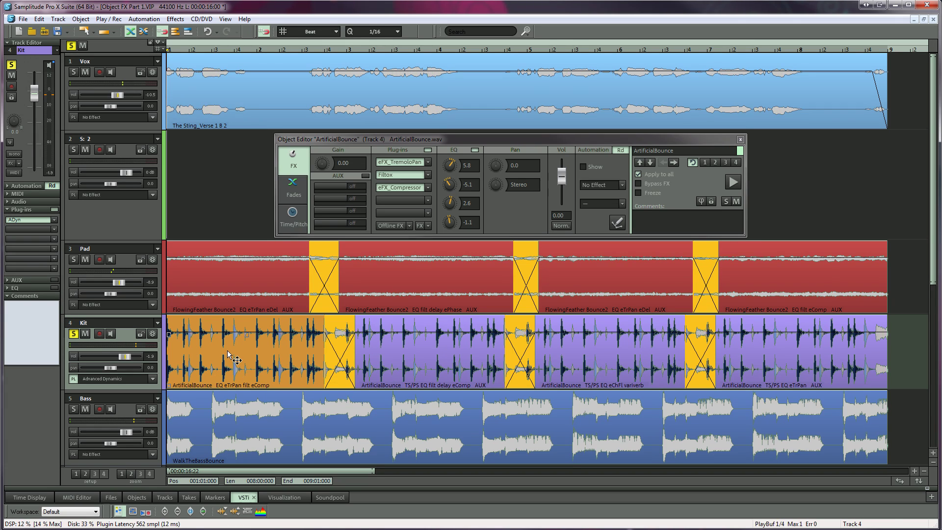
pyautogui.press('space')
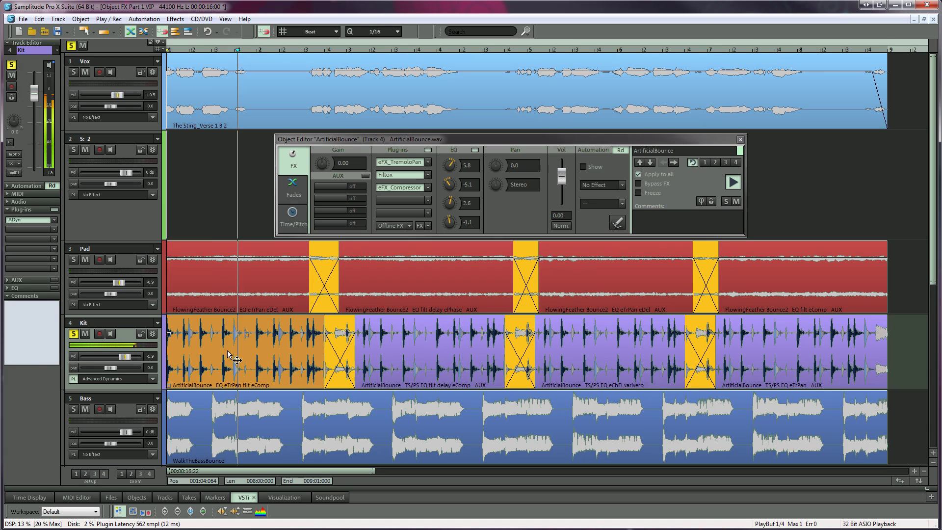
pyautogui.click(429, 372)
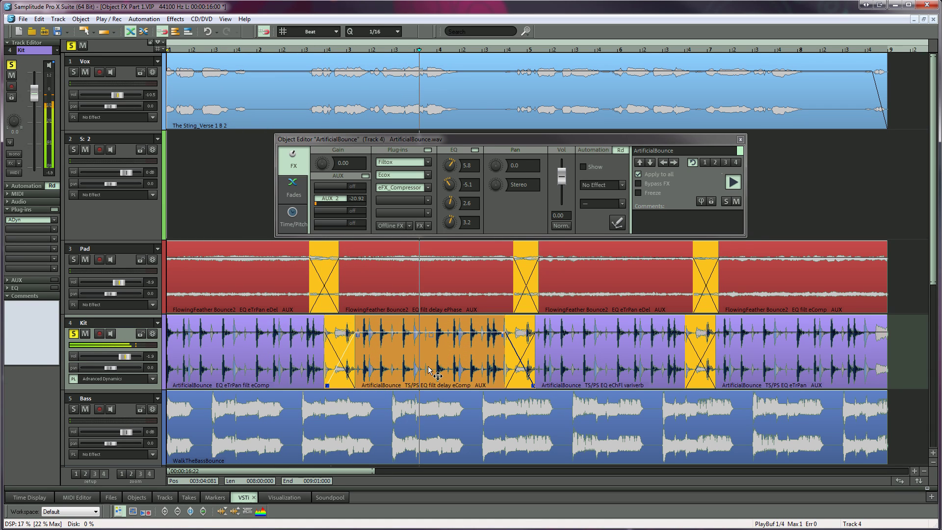
pyautogui.click(618, 378)
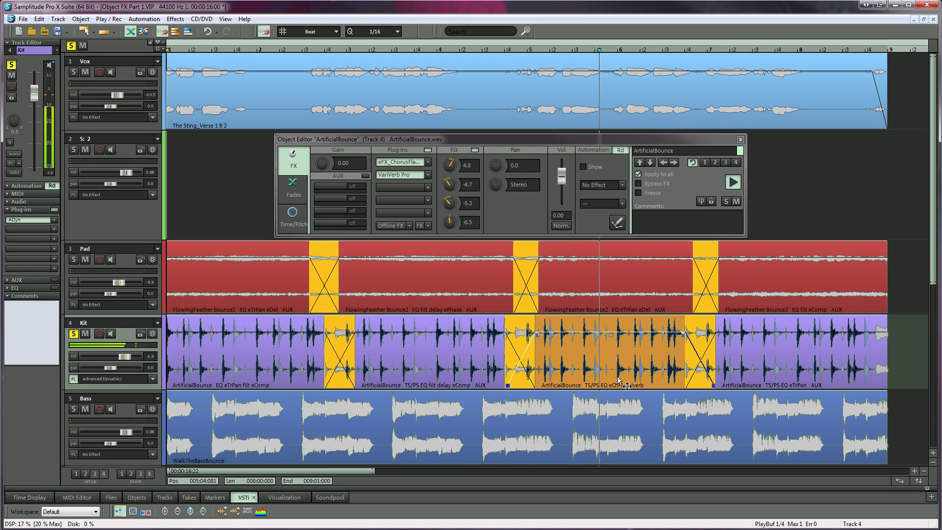
pyautogui.click(793, 378)
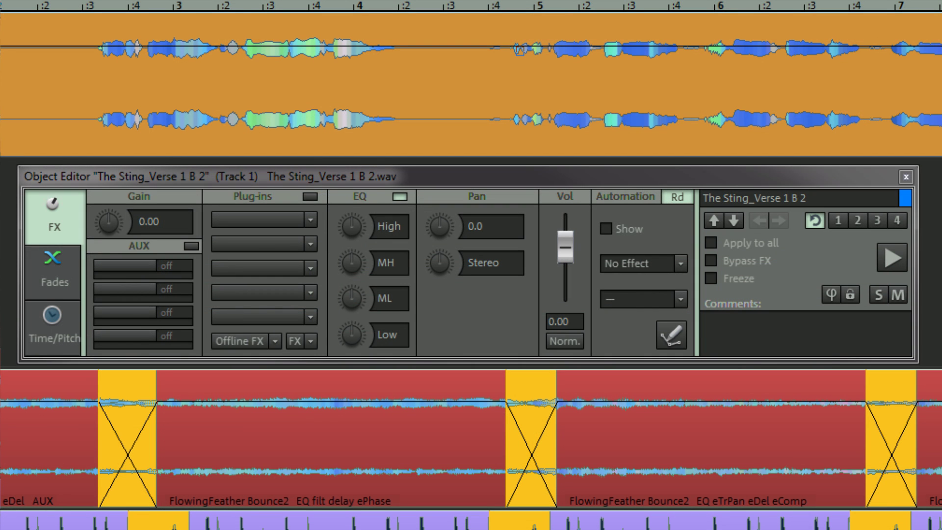
# - Enable AUX sends 1–4 for the object and leave its plug-in slot empty
pyautogui.click(110, 222)
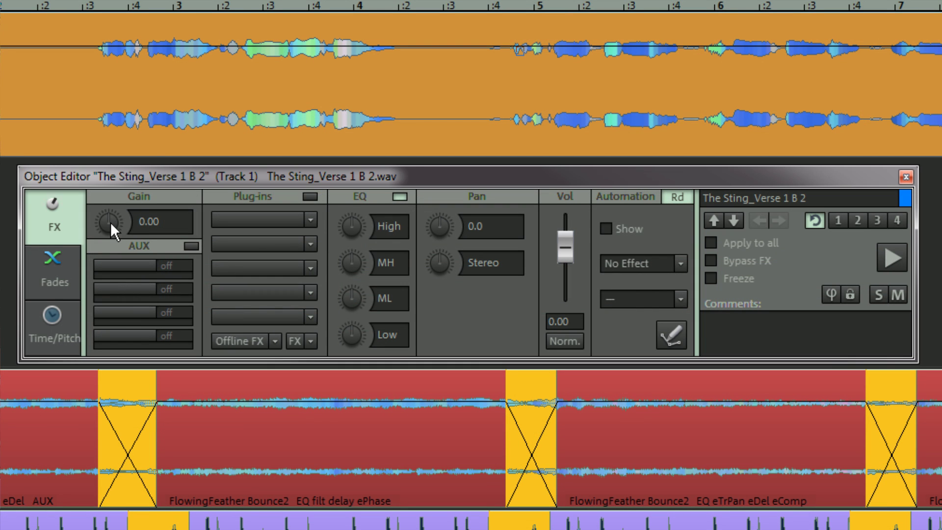
pyautogui.scroll(5, 110, 222)
pyautogui.scroll(-7, 110, 222)
pyautogui.scroll(2, 110, 222)
pyautogui.click(103, 270)
pyautogui.click(99, 296)
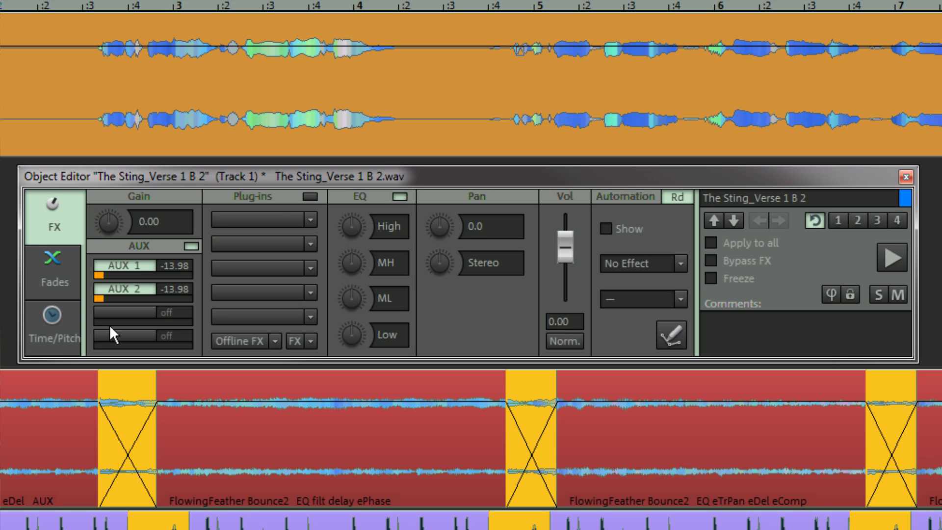
pyautogui.click(110, 320)
pyautogui.click(110, 345)
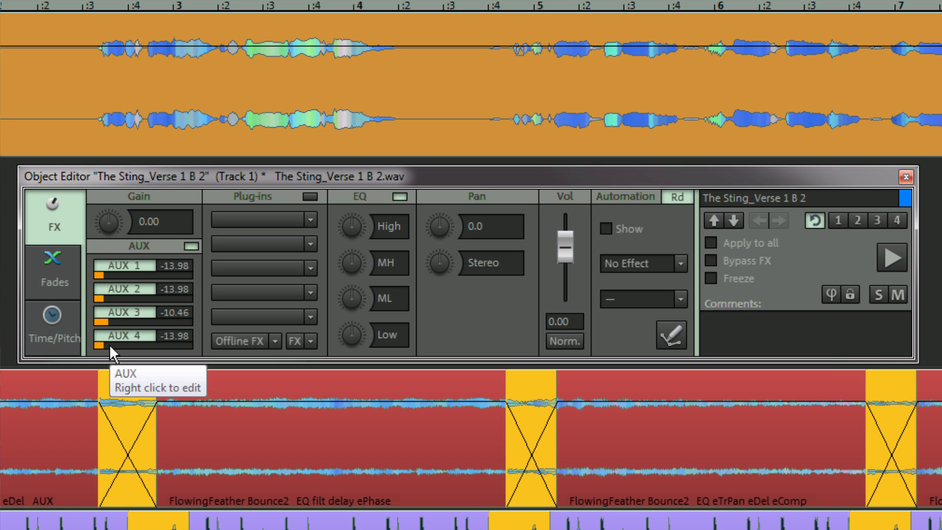
pyautogui.click(310, 220)
pyautogui.click(312, 226)
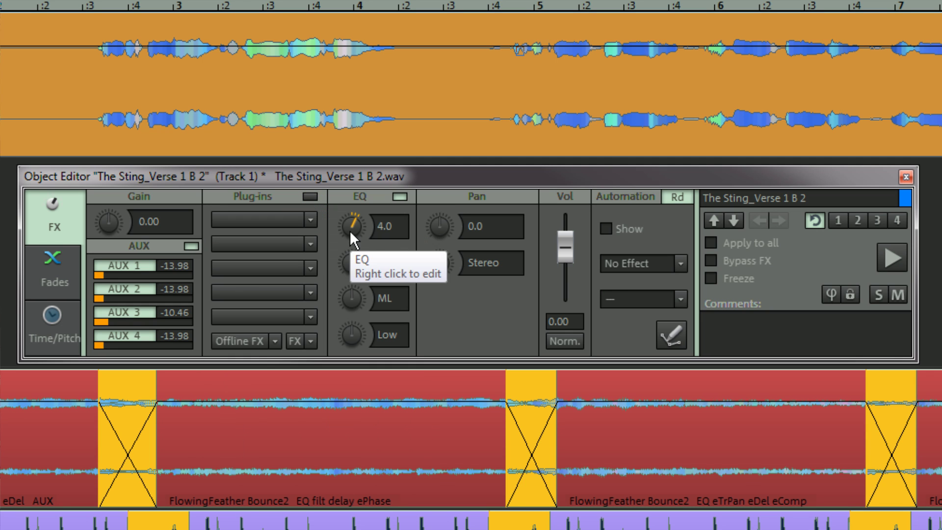
# - View the object's EQ, confirm its Pan Settings, and reset its volume to 0.0 dB
pyautogui.scroll(2, 349, 302)
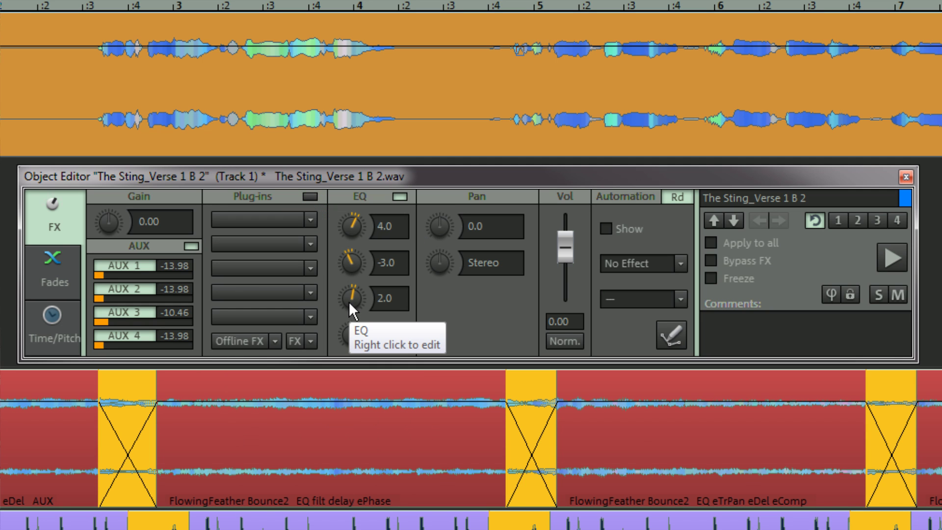
pyautogui.rightClick(349, 301)
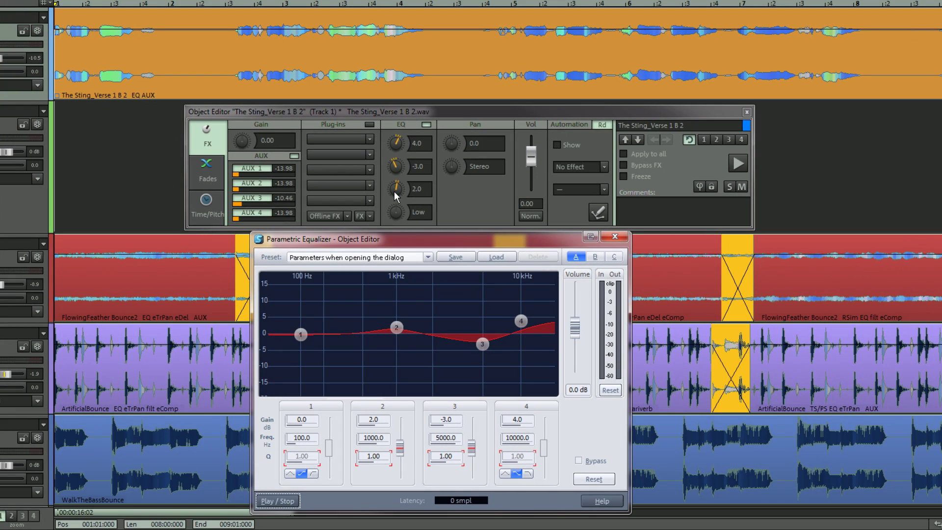
pyautogui.click(614, 238)
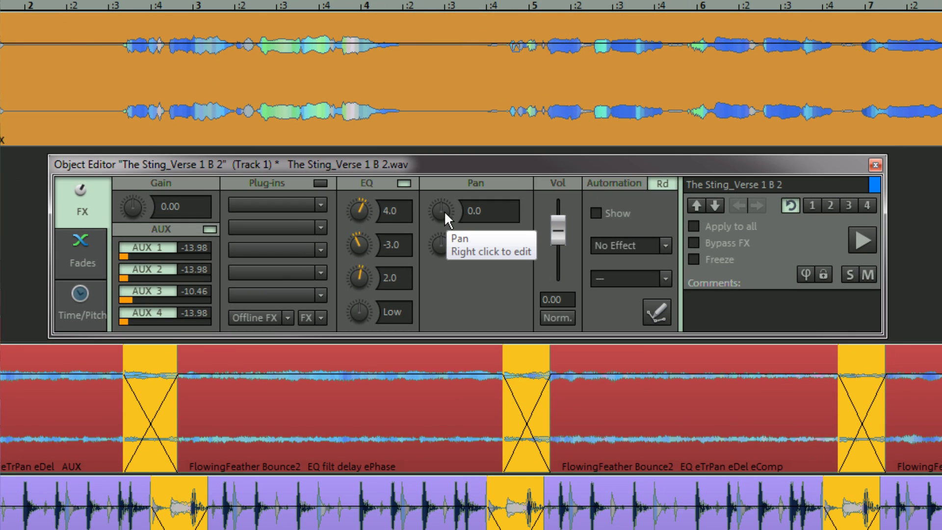
pyautogui.scroll(1, 442, 211)
pyautogui.scroll(-1, 442, 211)
pyautogui.rightClick(444, 211)
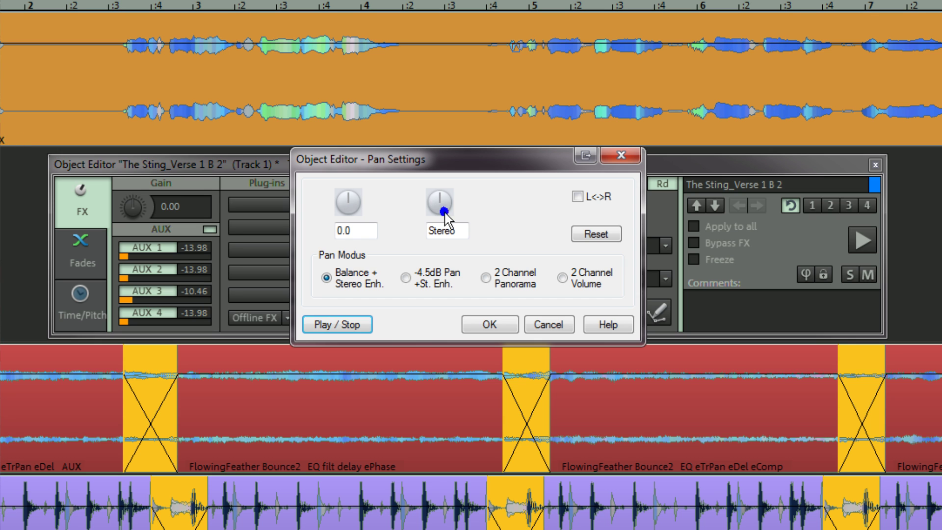
pyautogui.click(490, 324)
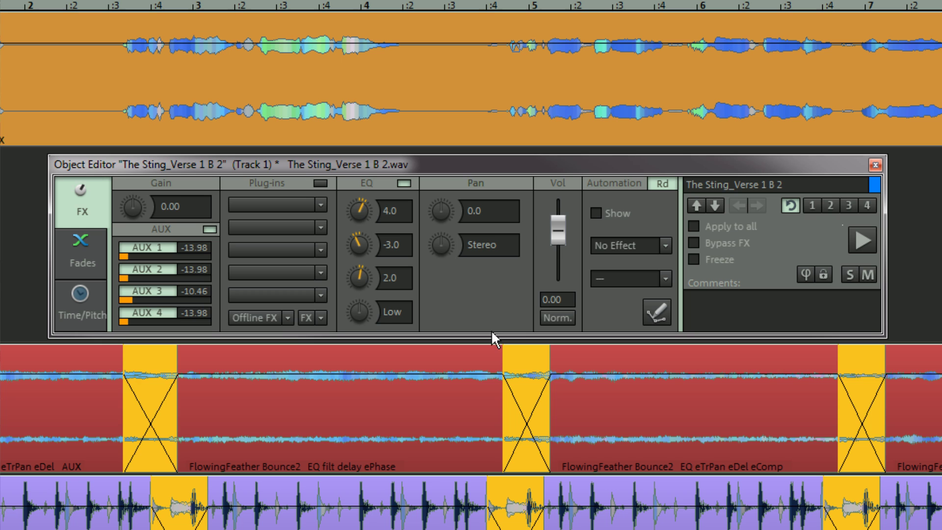
pyautogui.scroll(5, 552, 237)
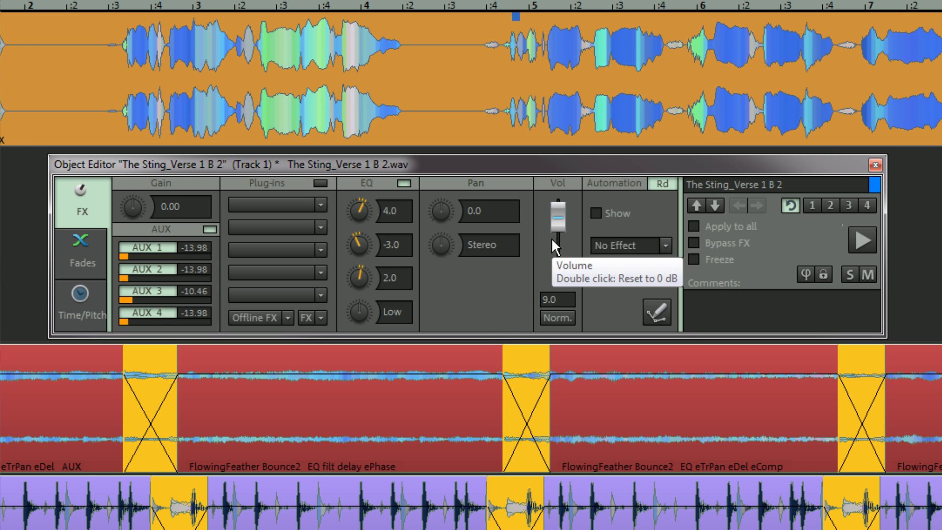
pyautogui.doubleClick(555, 218)
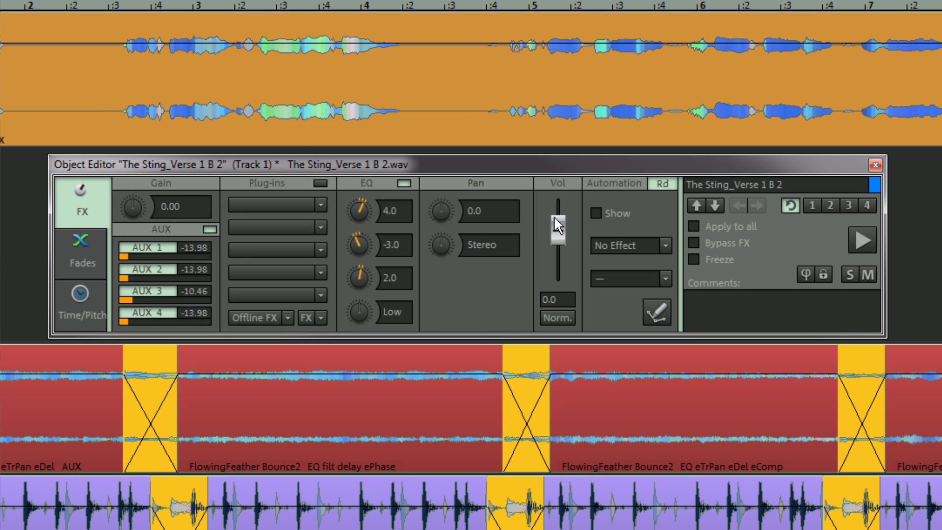
# - Draw a rising Volume automation curve across the vocal object, then hide the curves
pyautogui.click(595, 213)
pyautogui.click(635, 245)
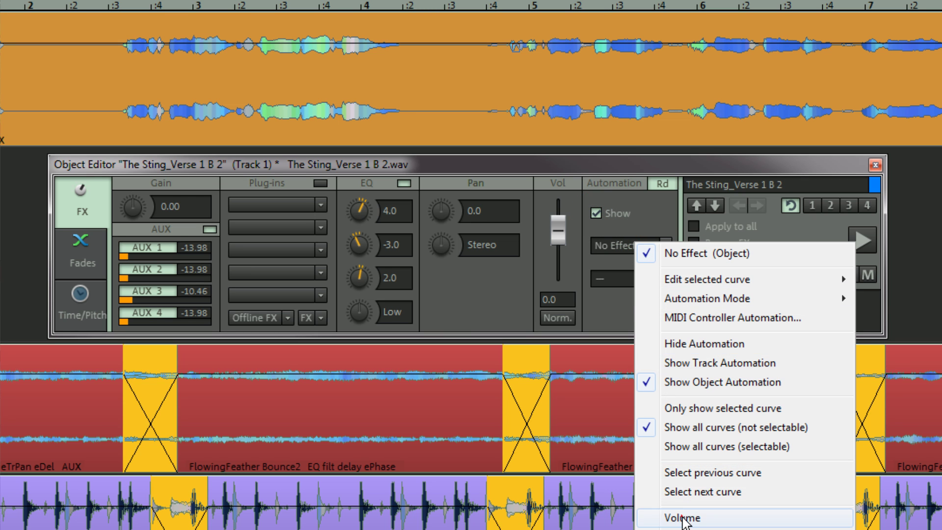
pyautogui.click(683, 517)
pyautogui.click(658, 313)
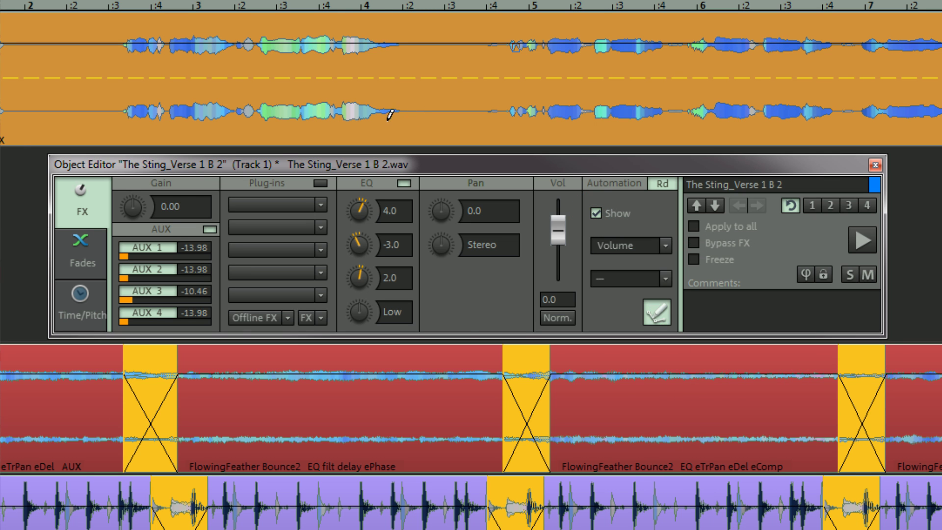
pyautogui.moveTo(378, 125)
pyautogui.mouseDown()
pyautogui.moveTo(411, 122)
pyautogui.moveTo(470, 78)
pyautogui.moveTo(550, 77)
pyautogui.moveTo(628, 112)
pyautogui.moveTo(699, 111)
pyautogui.mouseUp()
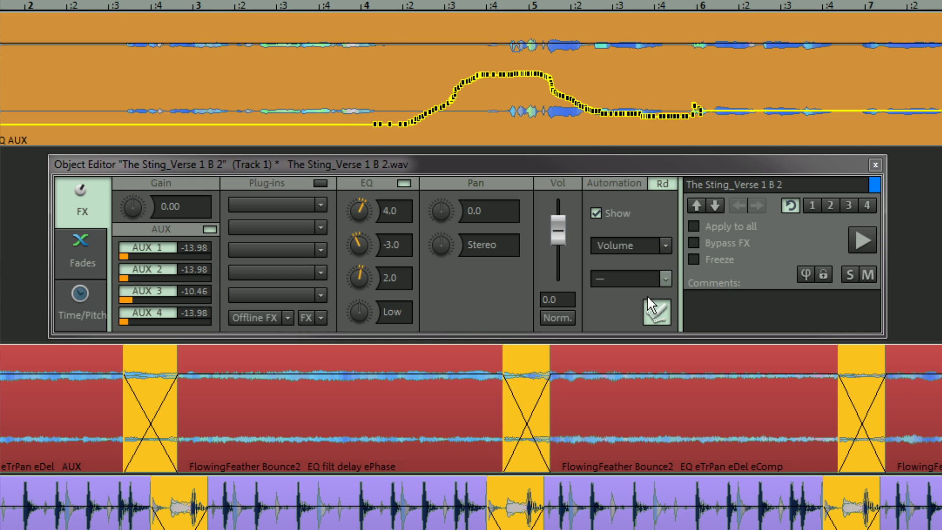
pyautogui.click(657, 313)
pyautogui.click(595, 214)
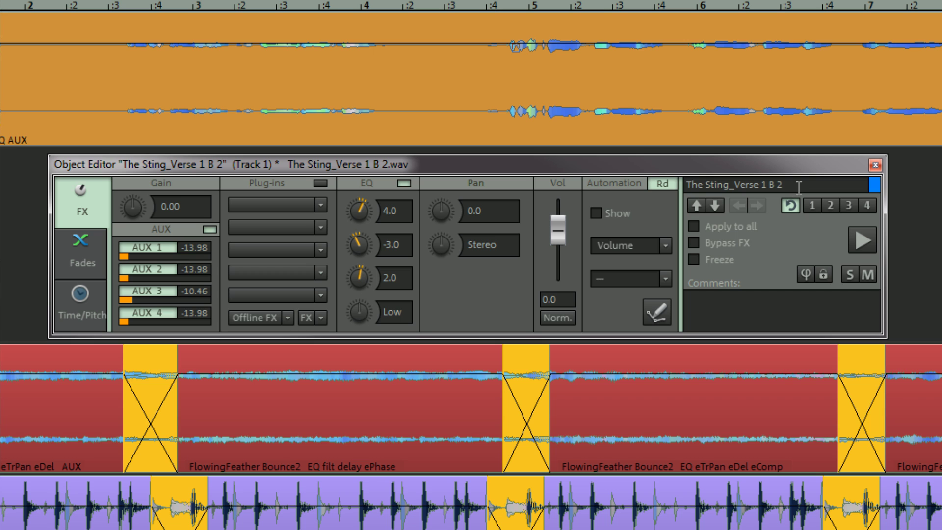
# - Enter 'comments' in the object's Comments field
pyautogui.moveTo(799, 185); pyautogui.dragTo(642, 190)
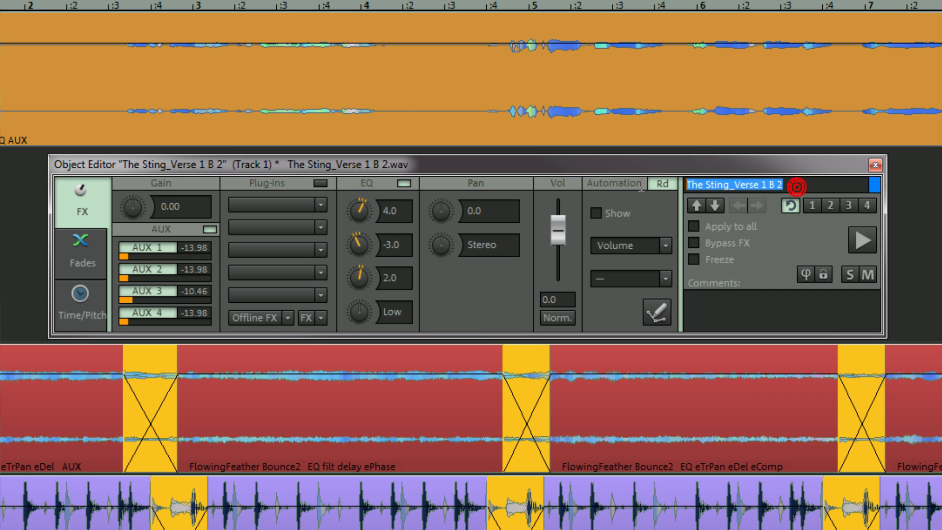
pyautogui.click(726, 305)
pyautogui.write('comments')
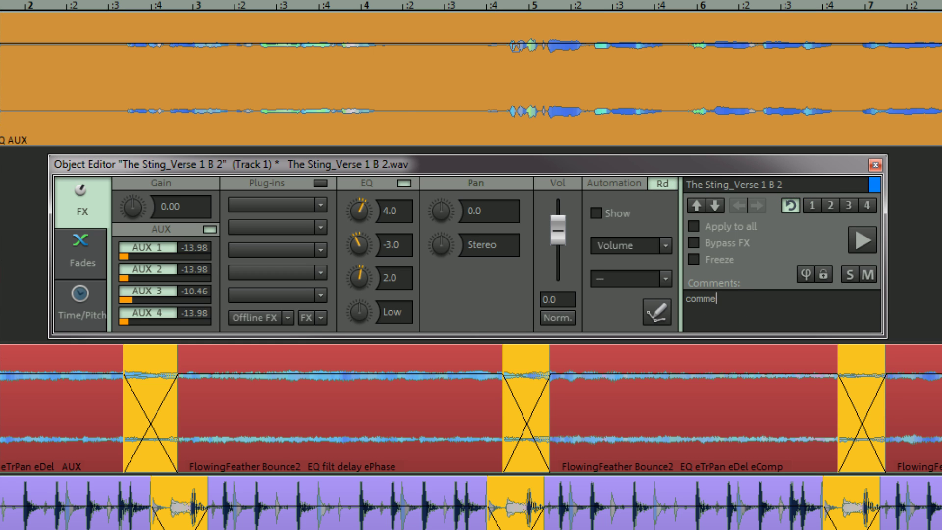
# - Review both FX snapshot menus and the Apply to all settings, then select FlowingFeather Bounce2
pyautogui.rightClick(805, 203)
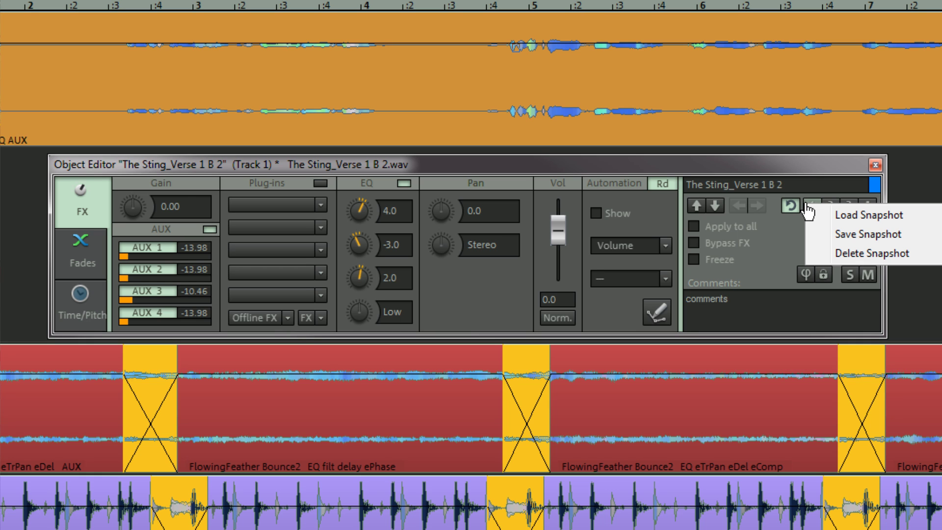
pyautogui.click(799, 179)
pyautogui.rightClick(823, 204)
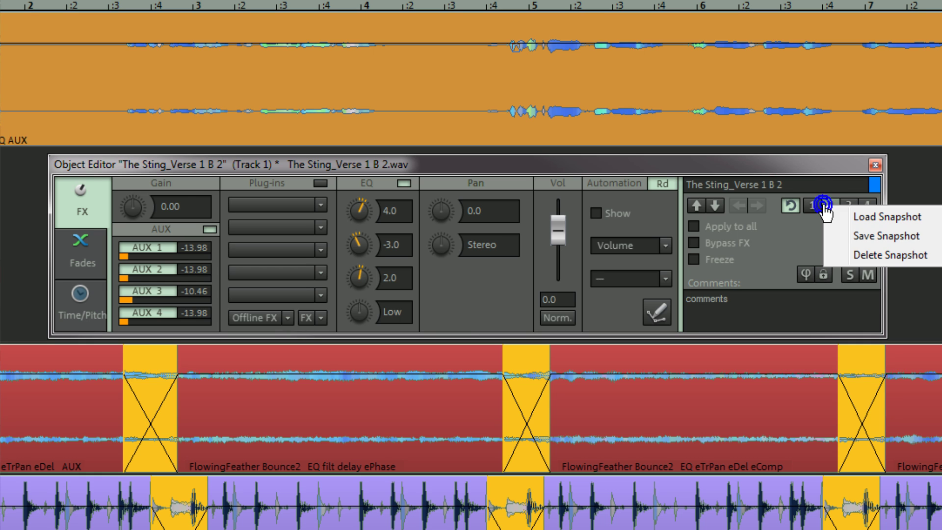
pyautogui.click(817, 166)
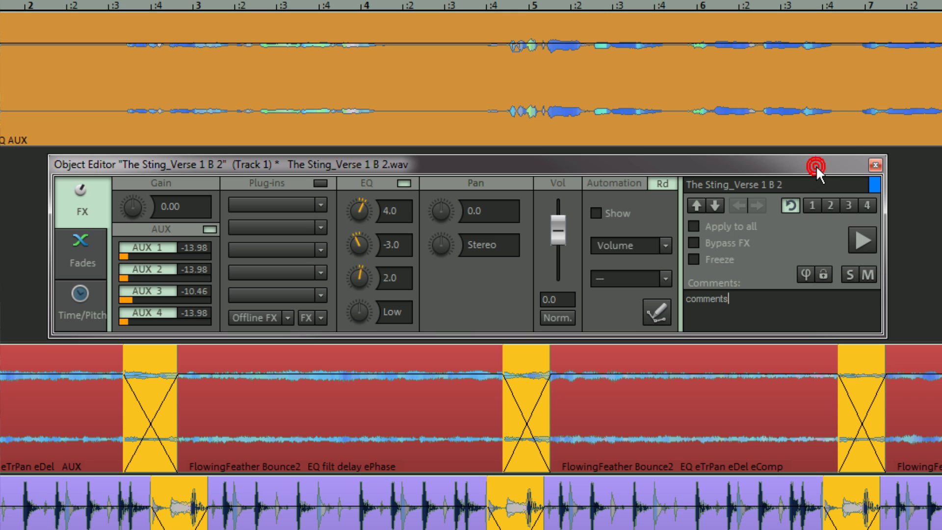
pyautogui.rightClick(692, 224)
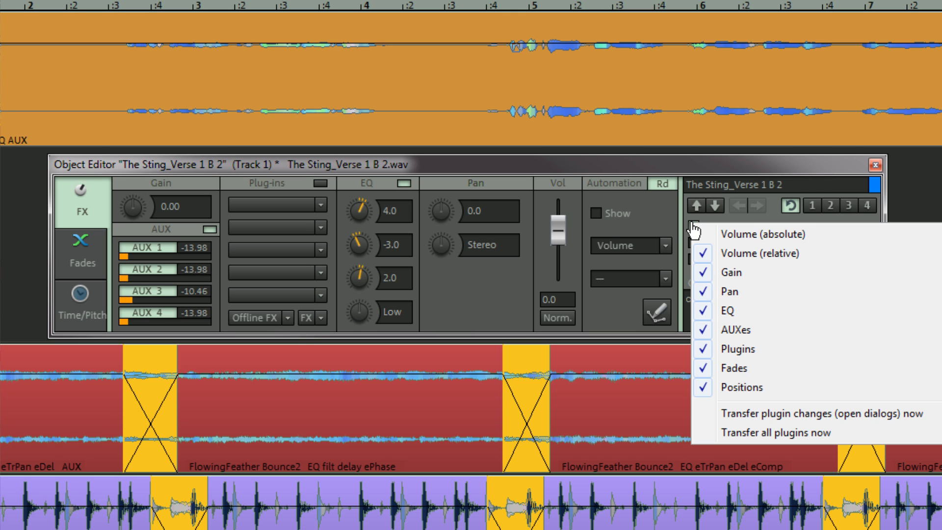
pyautogui.click(695, 161)
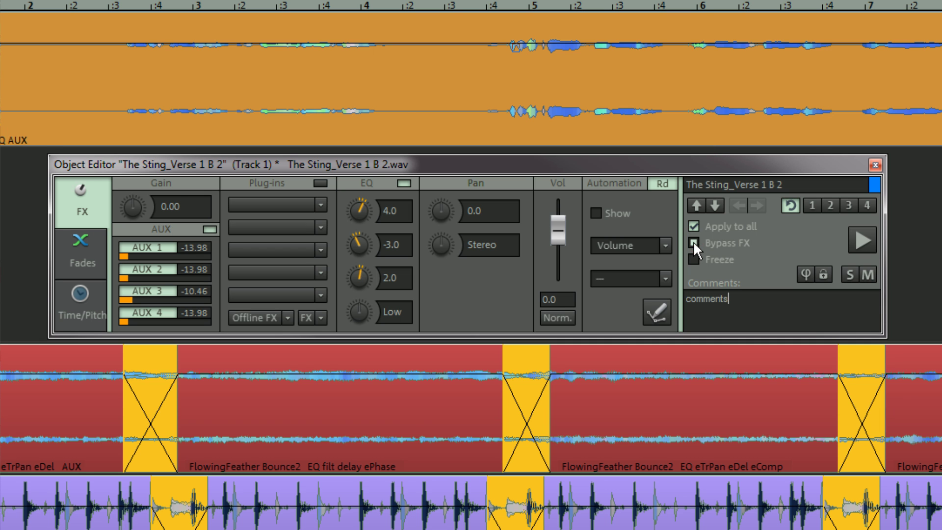
pyautogui.click(344, 445)
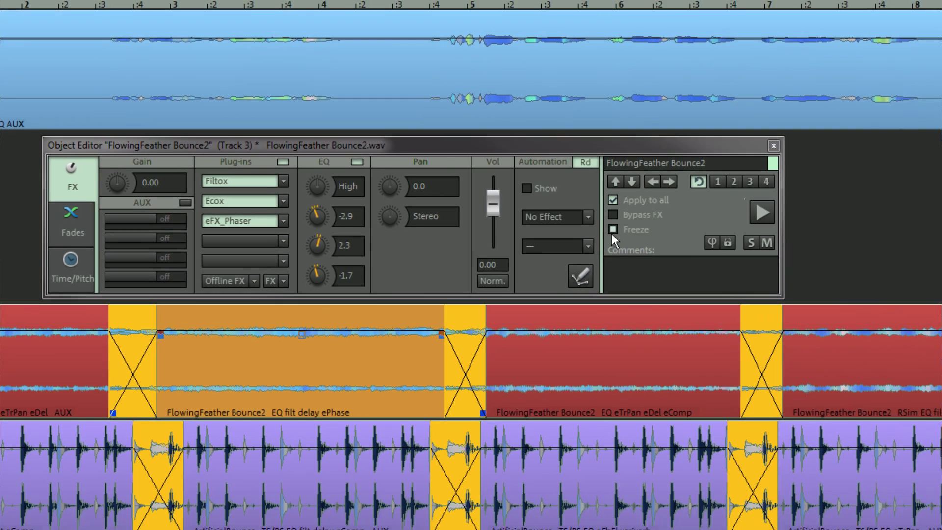
# - Freeze all three FlowingFeather Bounce2 objects, then unfreeze the last to restore Filtox, Ecox and eFX_Phaser
pyautogui.click(694, 259)
pyautogui.click(646, 437)
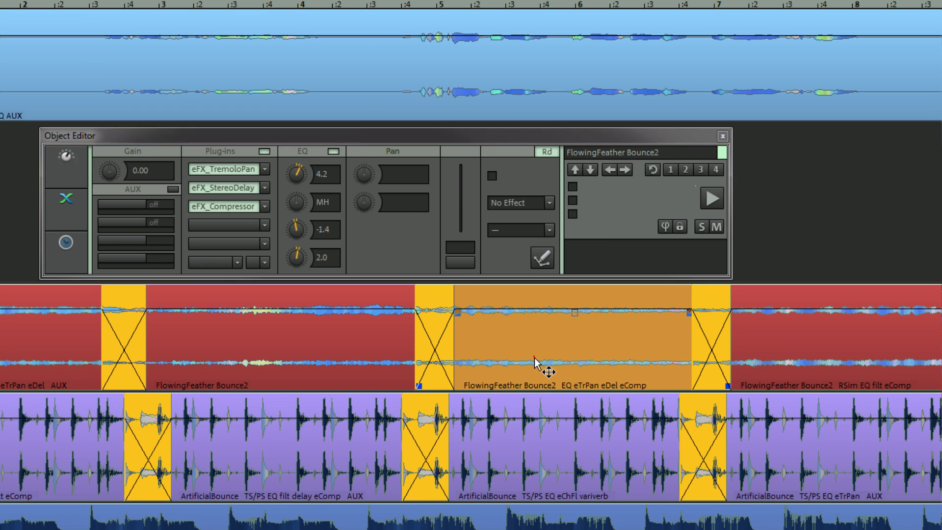
pyautogui.click(573, 214)
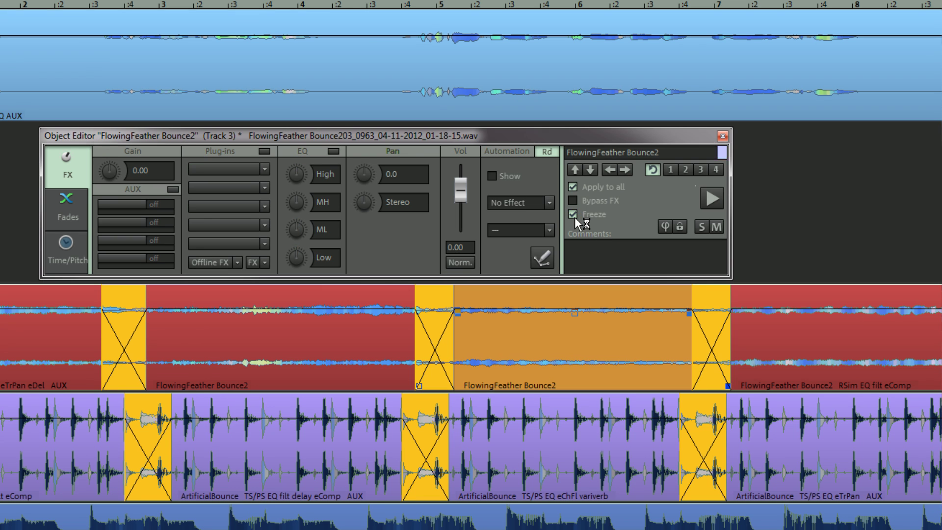
pyautogui.click(798, 370)
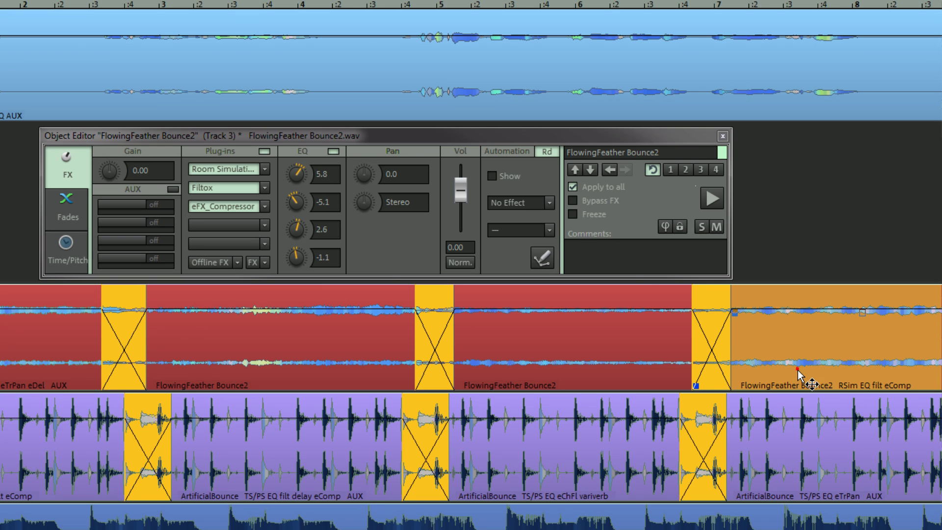
pyautogui.click(574, 214)
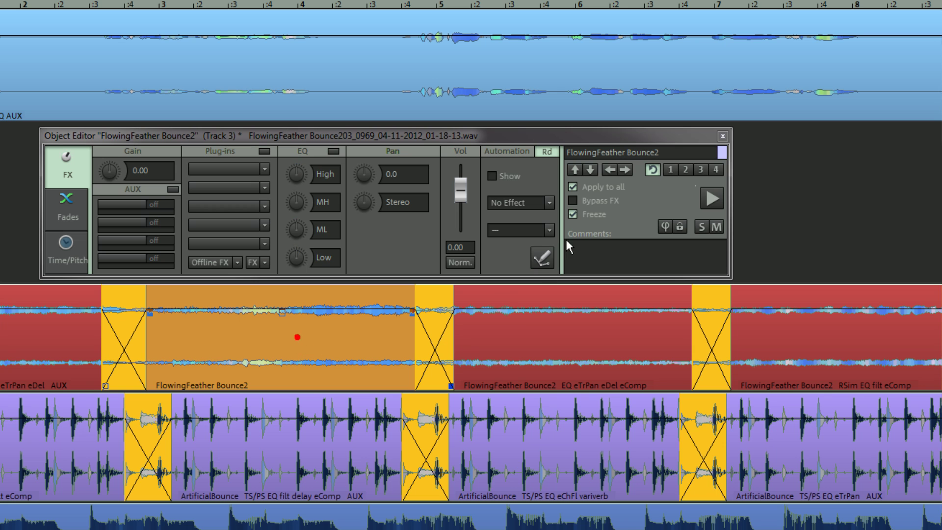
pyautogui.click(573, 214)
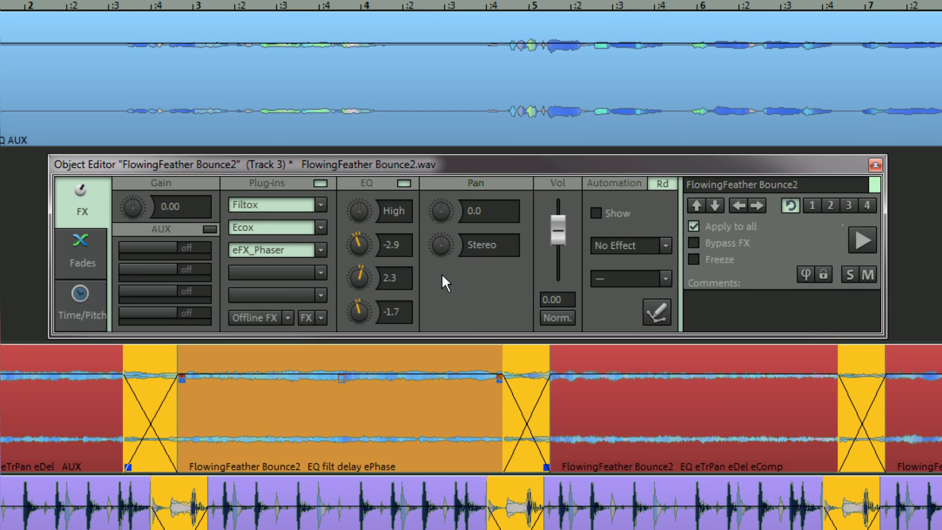
# - Try the Canis skin, then switch the Object Editor to Camo Object Editor Max
pyautogui.rightClick(427, 269)
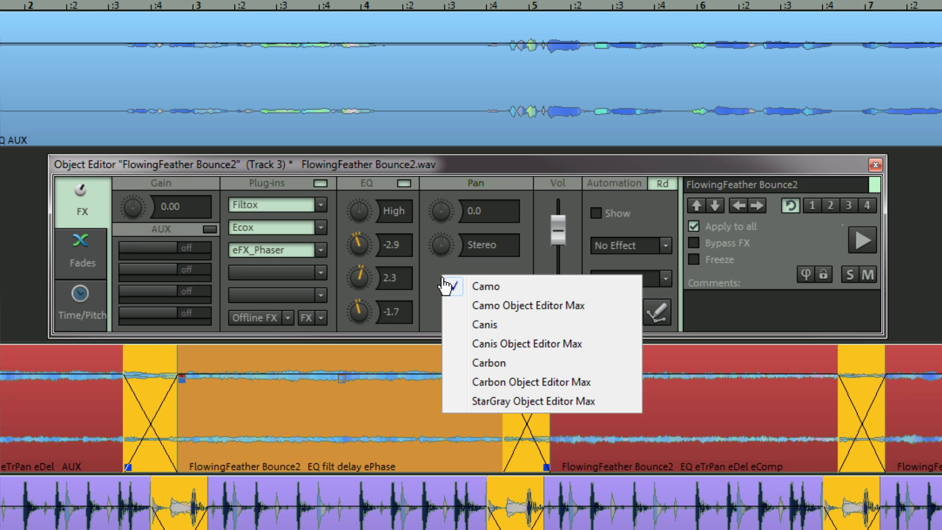
pyautogui.click(483, 326)
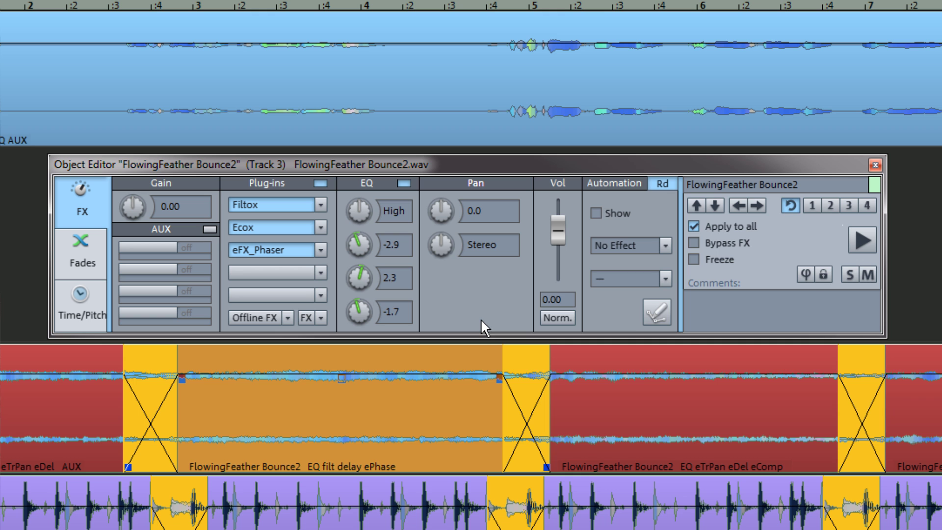
pyautogui.rightClick(472, 297)
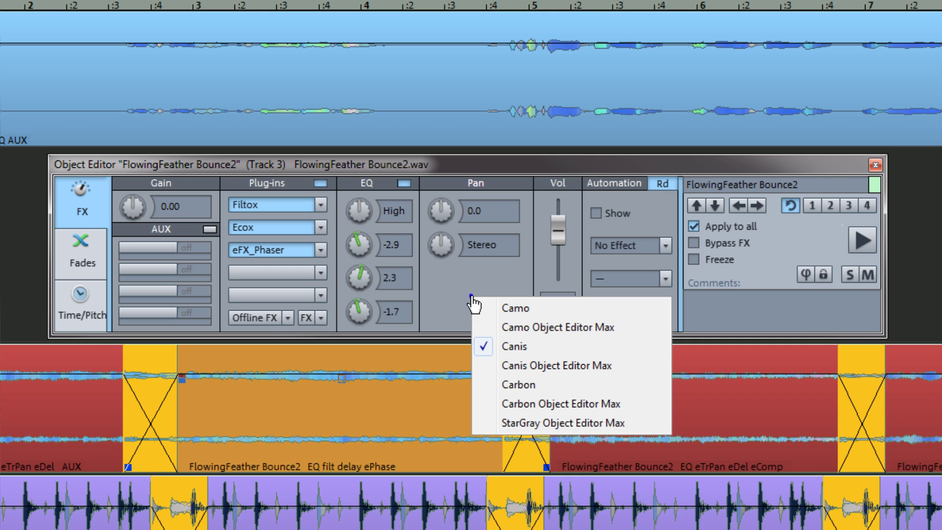
pyautogui.click(499, 321)
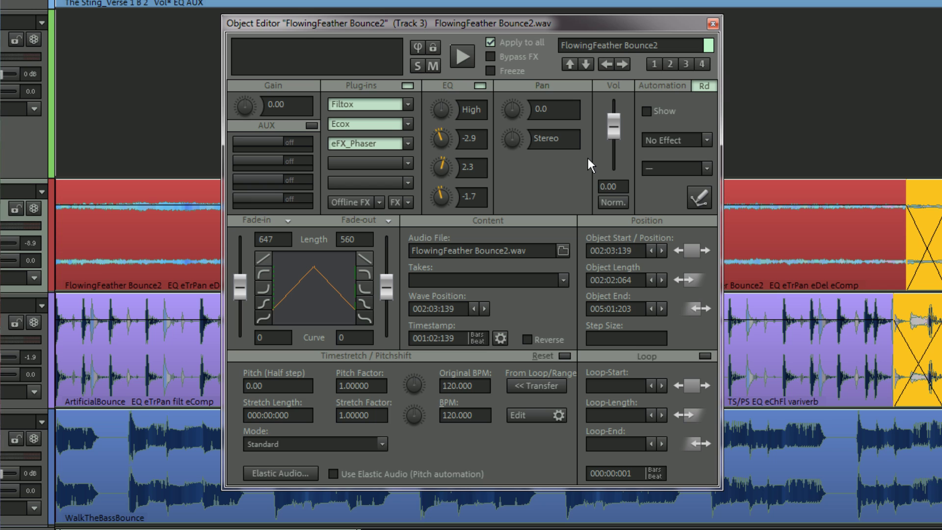
# - Bend the fade-out curve to -53 and the fade-in to -47; cancel replacing the audio file
pyautogui.moveTo(389, 291); pyautogui.dragTo(388, 310)
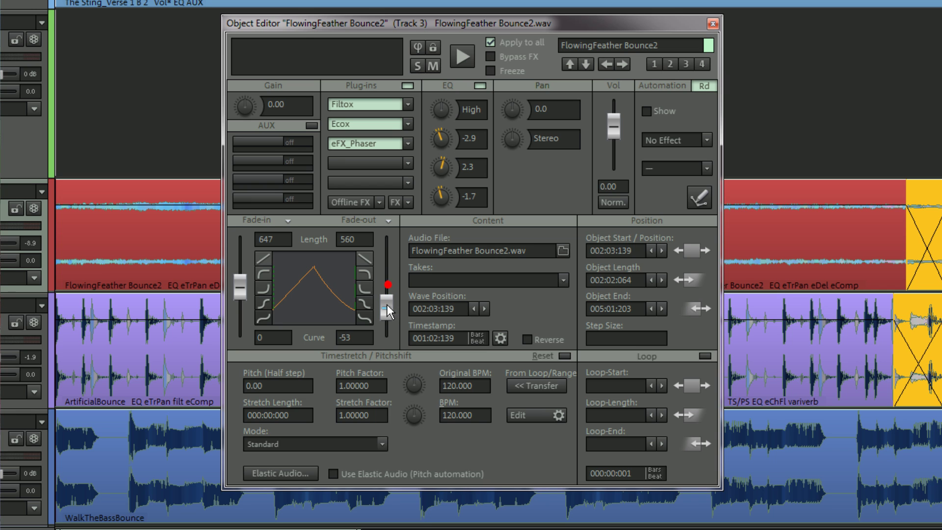
pyautogui.moveTo(243, 289); pyautogui.dragTo(235, 307)
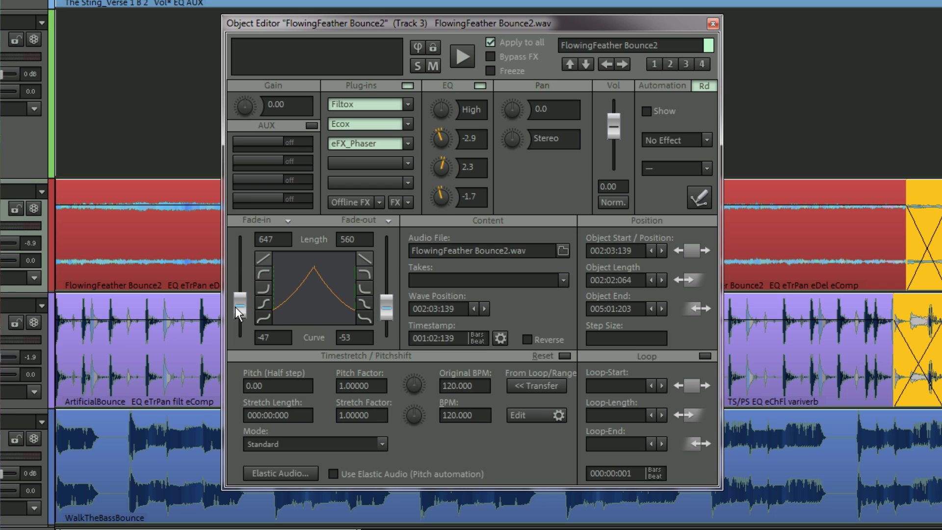
pyautogui.click(563, 251)
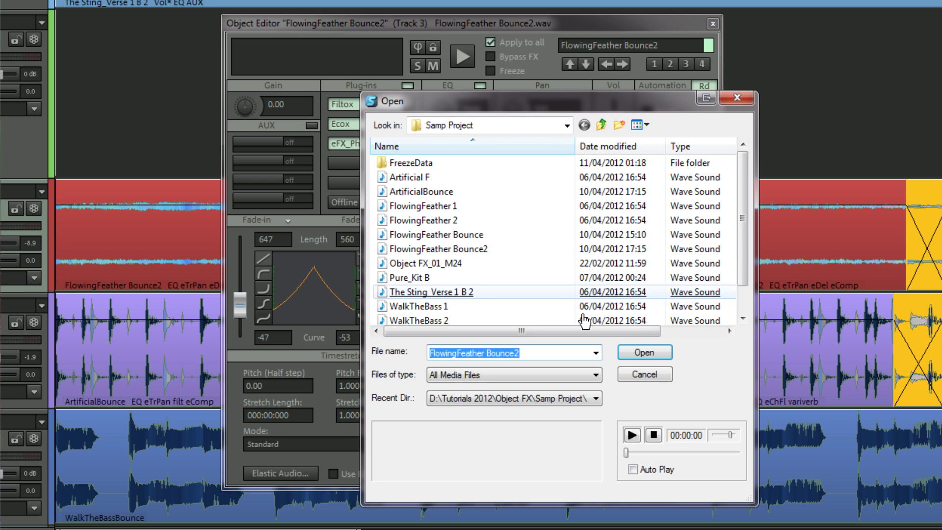
pyautogui.click(644, 374)
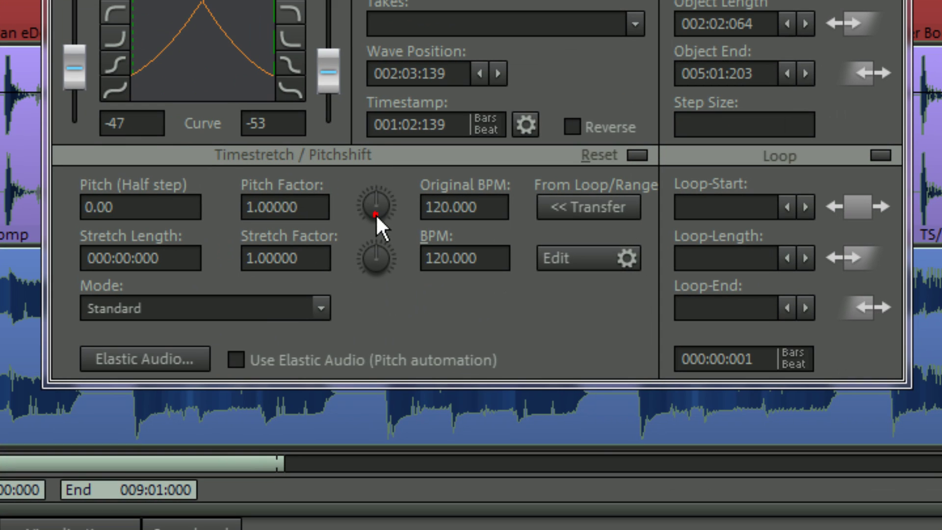
# - Reset pitch to 0.00, keep Standard timestretch, and close the elastic pitch editor unchanged
pyautogui.moveTo(72, 500); pyautogui.dragTo(91, 488)
pyautogui.doubleClick(381, 201)
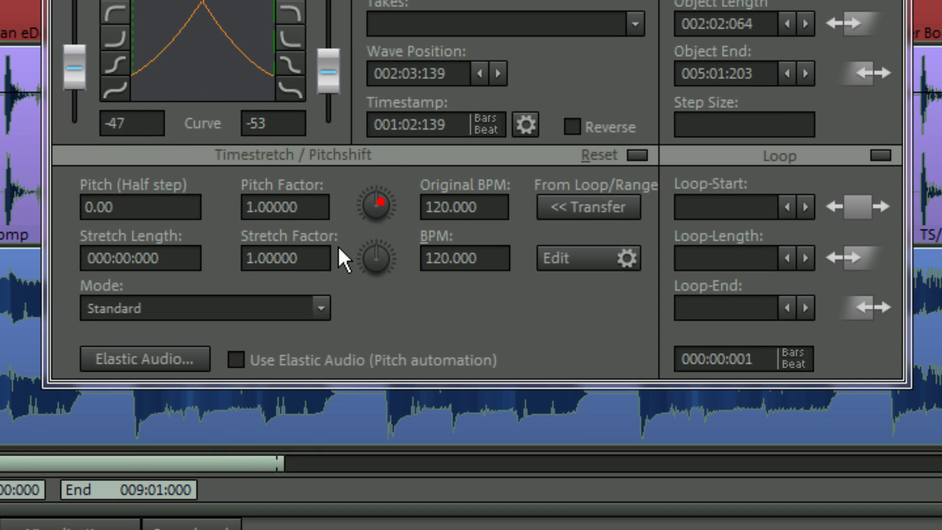
pyautogui.click(320, 305)
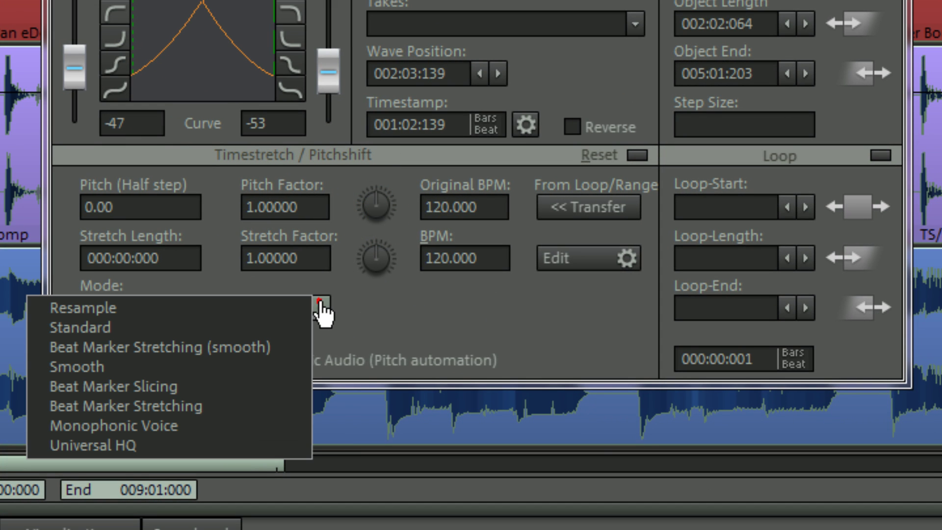
pyautogui.click(376, 303)
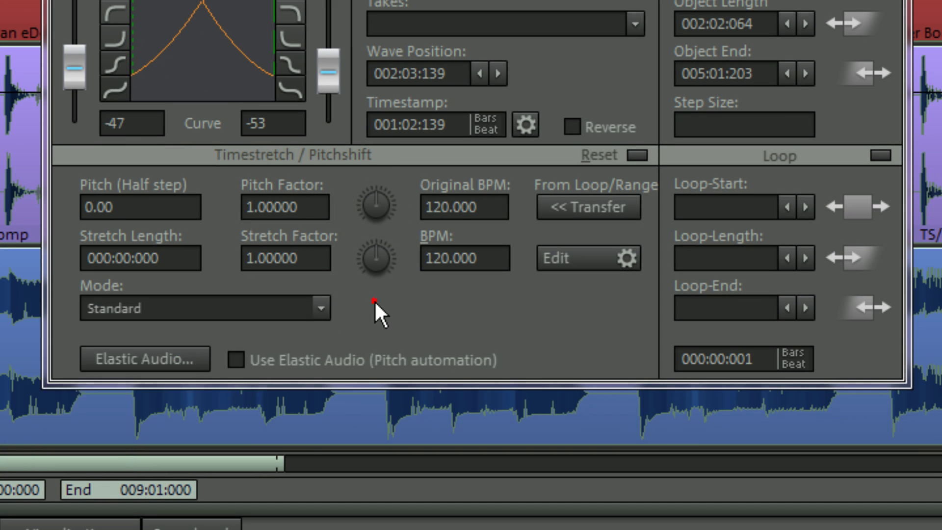
pyautogui.click(173, 357)
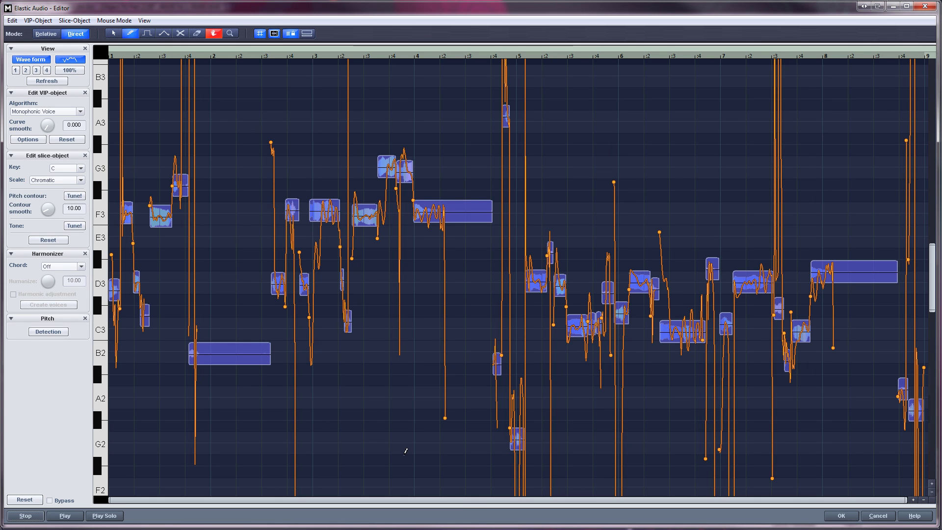
pyautogui.click(877, 516)
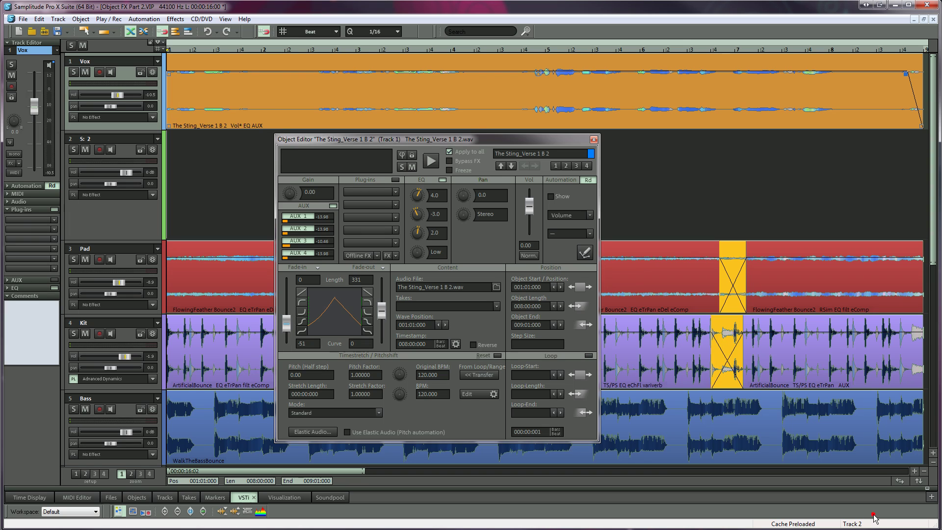
pyautogui.rightClick(477, 231)
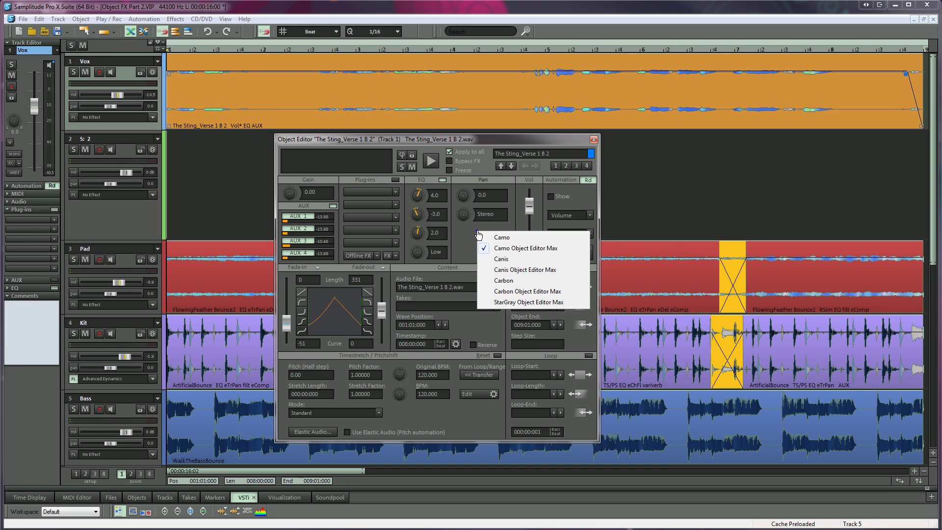
# - Switch to the compact Camo skin and tour its Fades, Time/Pitch and FX pages
pyautogui.click(508, 246)
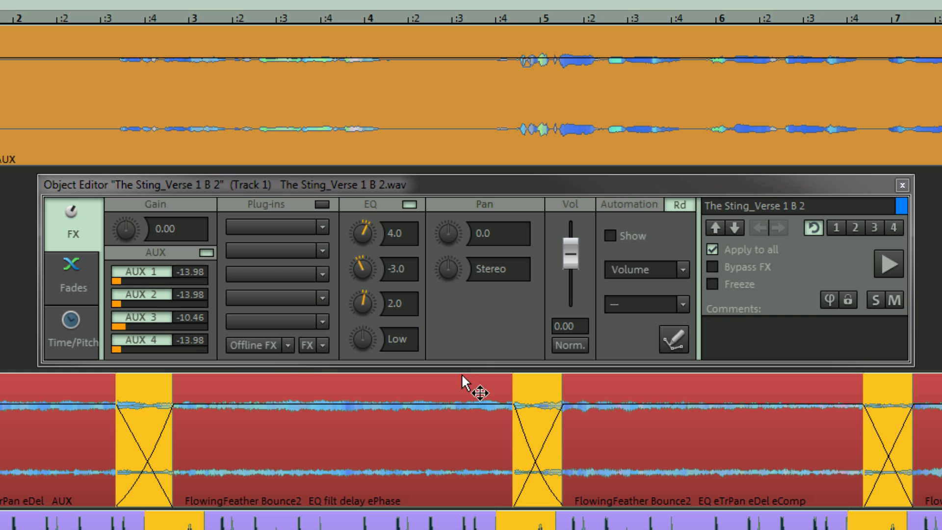
pyautogui.click(79, 290)
pyautogui.click(90, 329)
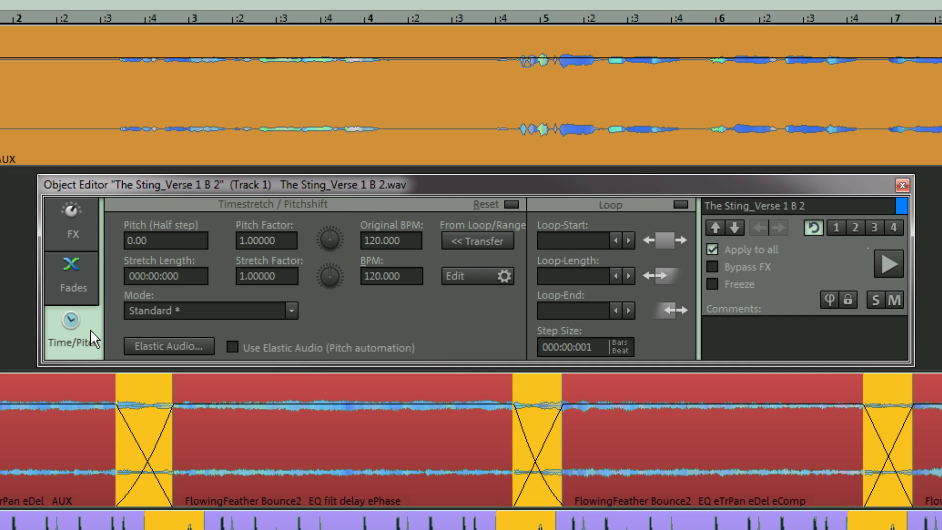
pyautogui.click(95, 276)
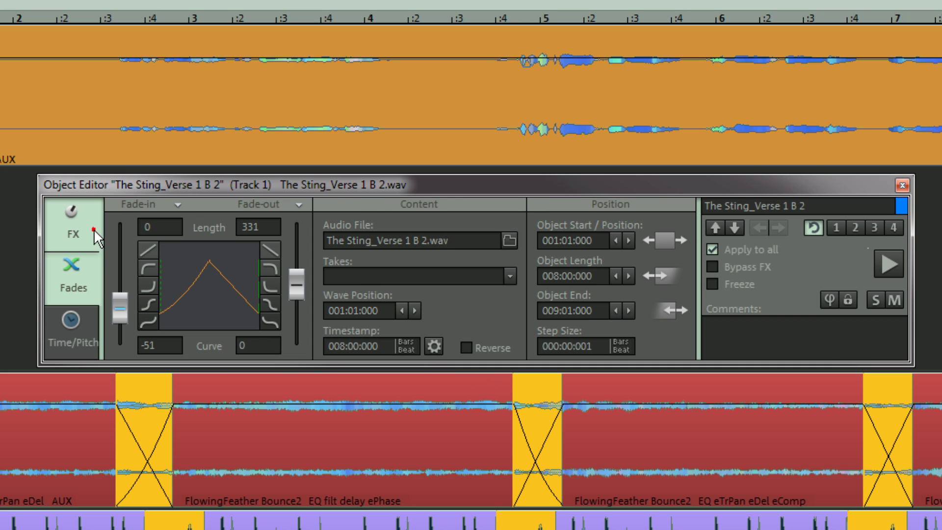
pyautogui.click(93, 228)
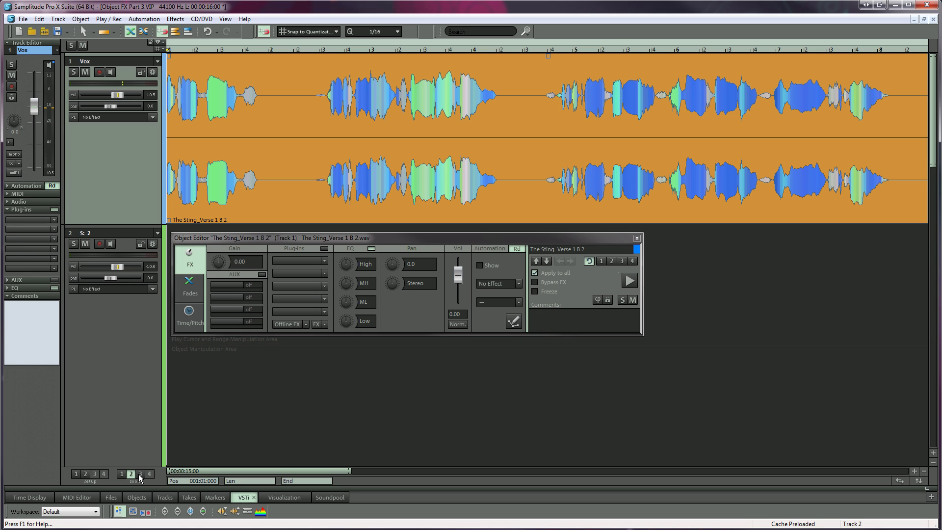
pyautogui.click(140, 474)
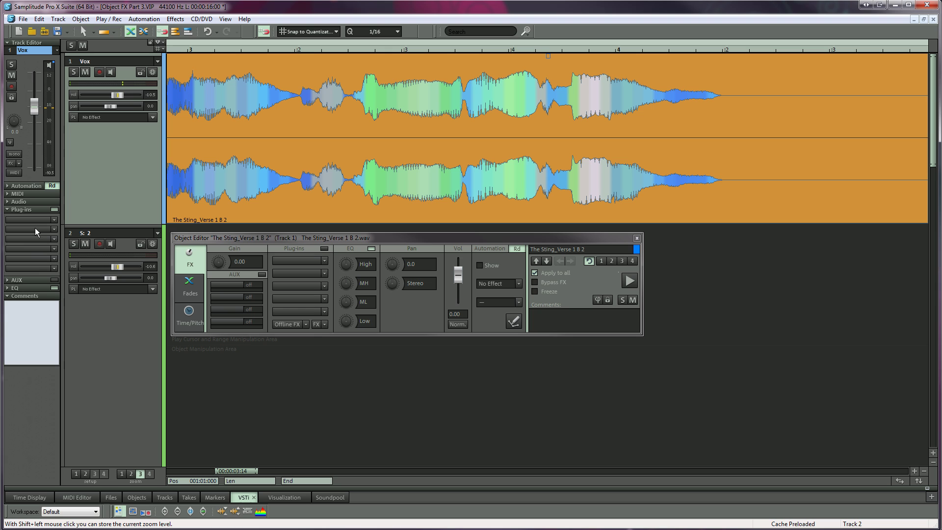
pyautogui.click(23, 19)
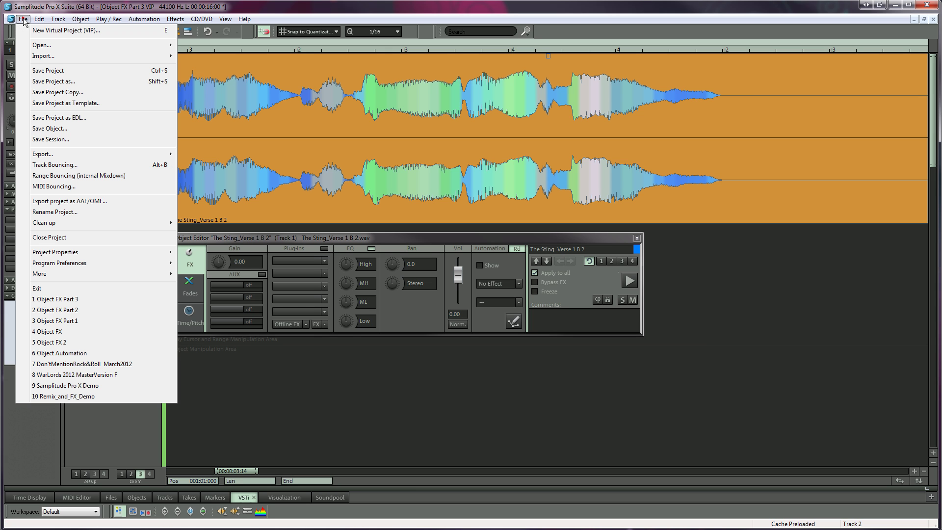
pyautogui.click(34, 128)
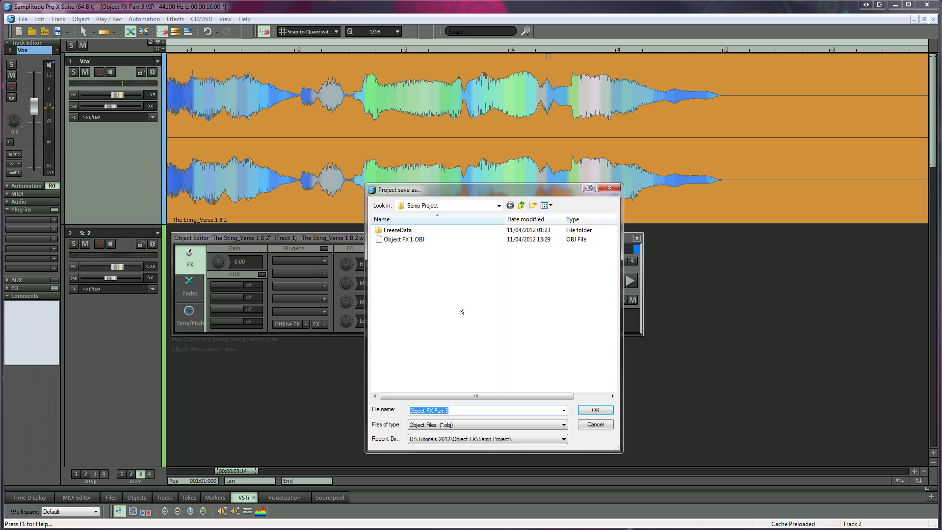
pyautogui.click(595, 424)
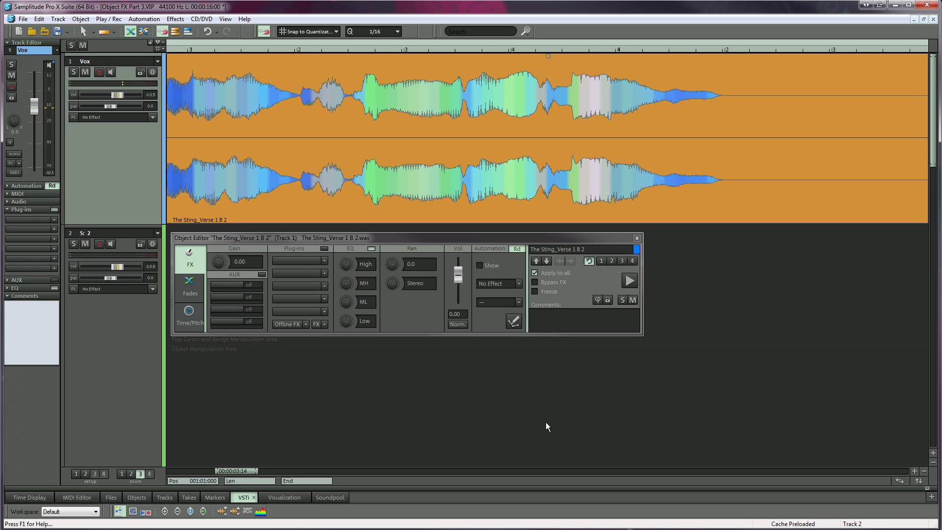
# - Play the vocal from inside bar 3, then stop playback
pyautogui.click(350, 44)
pyautogui.press('space')
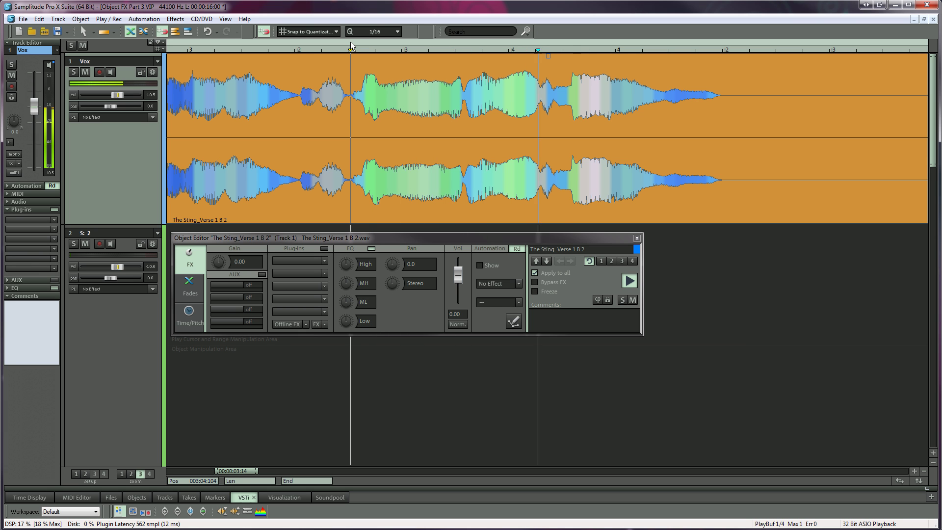
pyautogui.press('space')
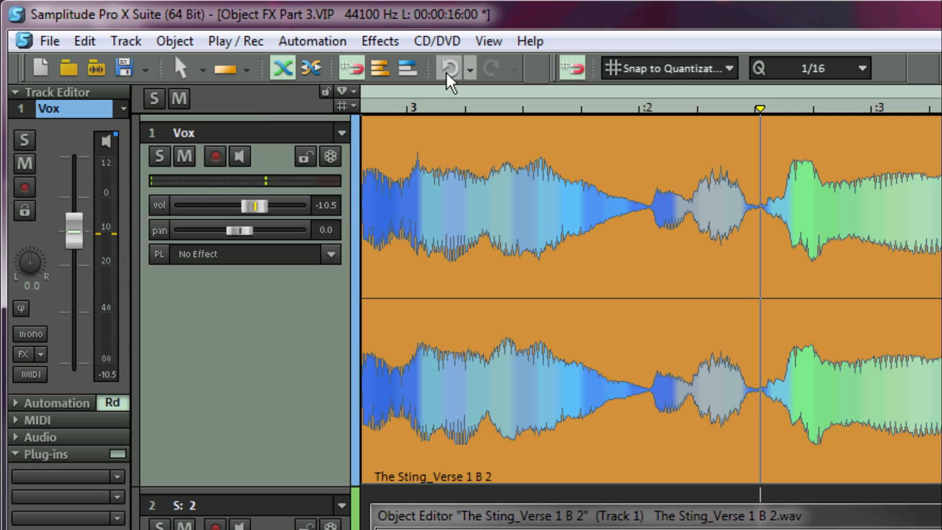
pyautogui.click(285, 68)
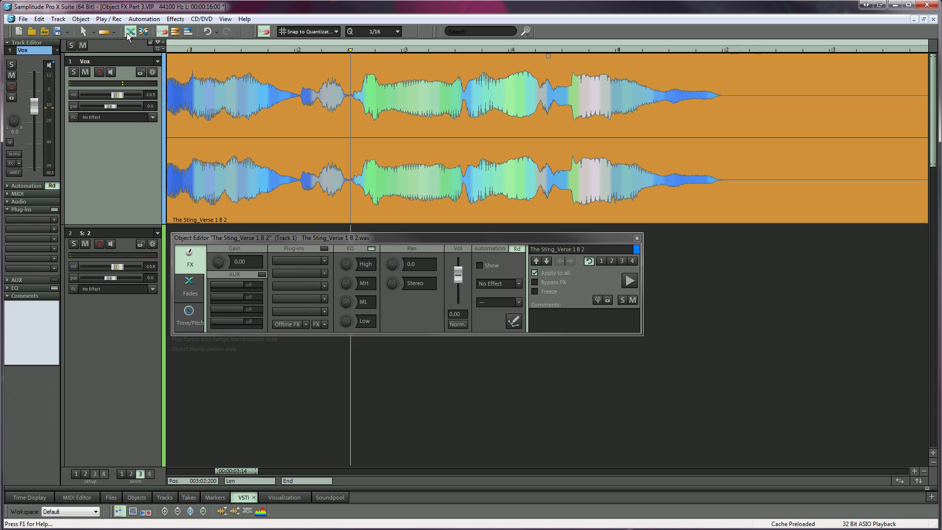
# - Solo the Vox track and set the mouse mode to Object Mode
pyautogui.click(72, 73)
pyautogui.click(92, 32)
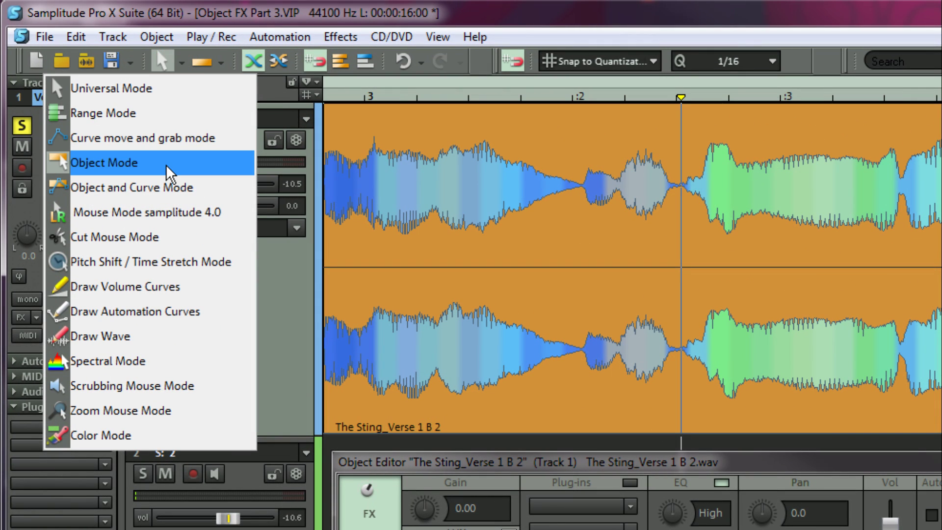
pyautogui.click(166, 169)
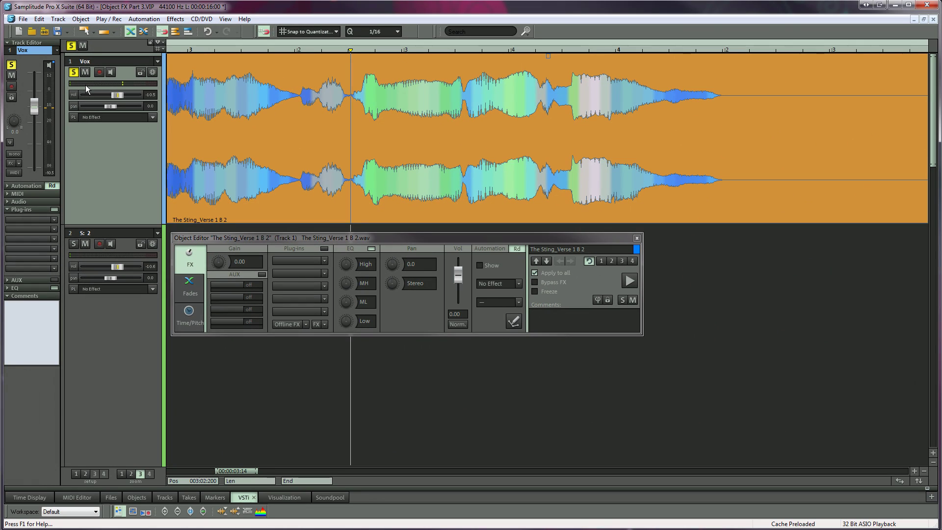
# - Split the Vox vocal object with T at two play positions further along the phrase
pyautogui.click(569, 43)
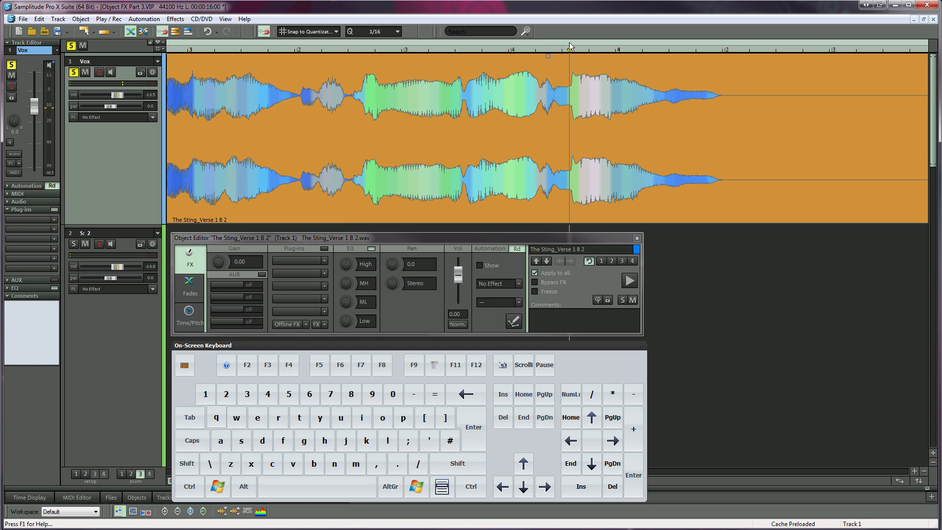
pyautogui.press('t')
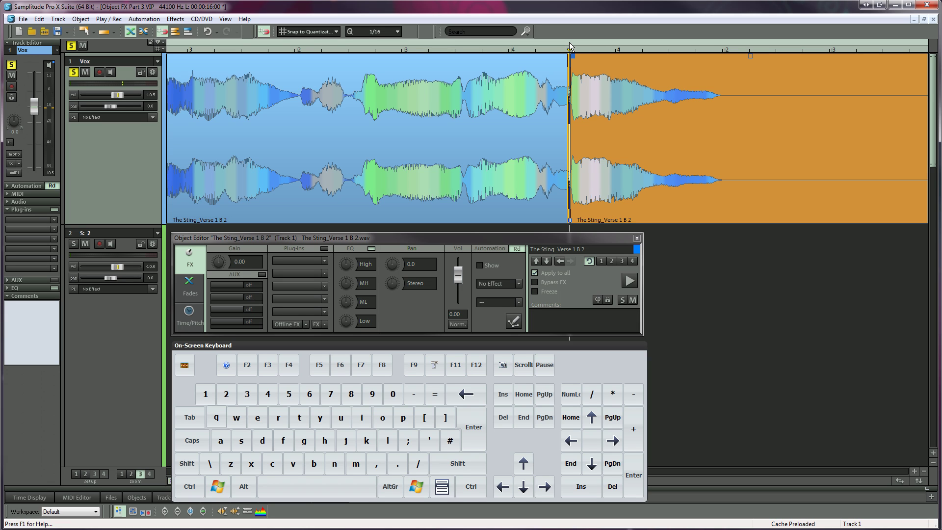
pyautogui.click(723, 47)
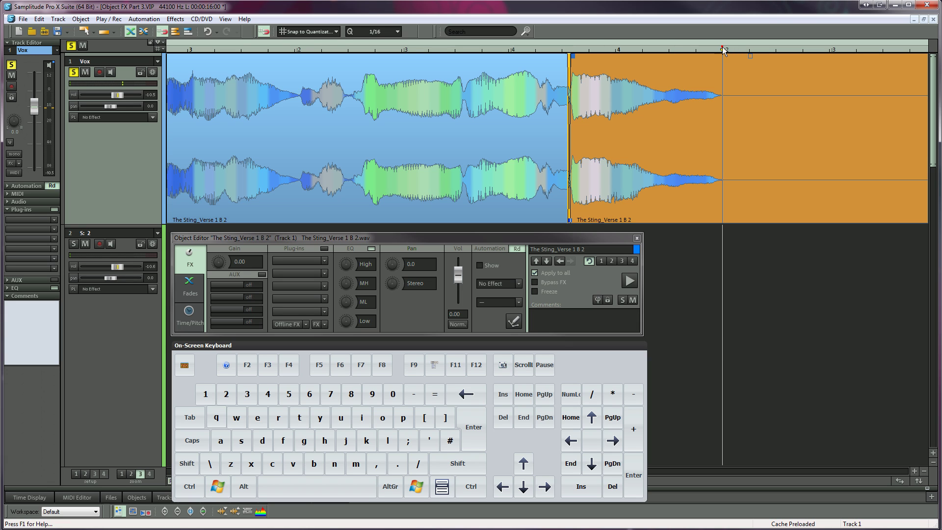
pyautogui.press('t')
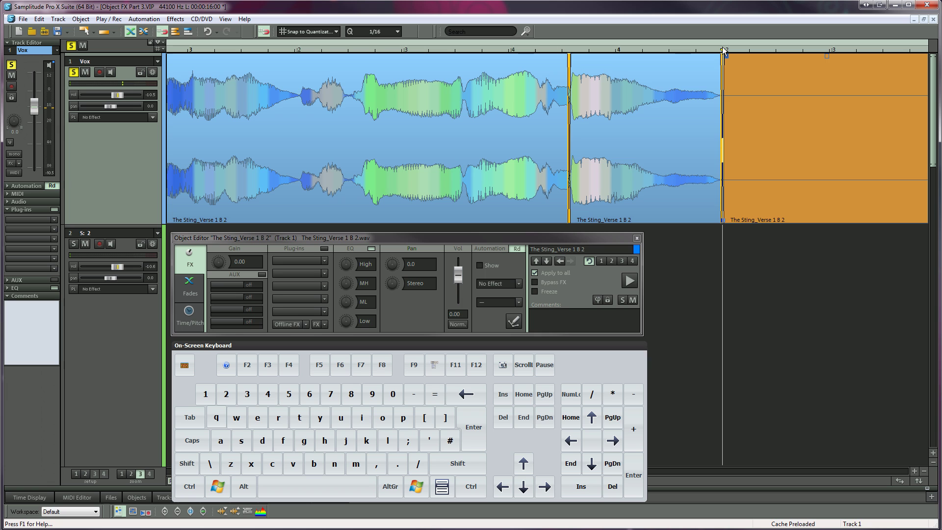
# - Select the middle piece, undo the splits to rejoin the vocal, and open the editing-mode list
pyautogui.click(682, 172)
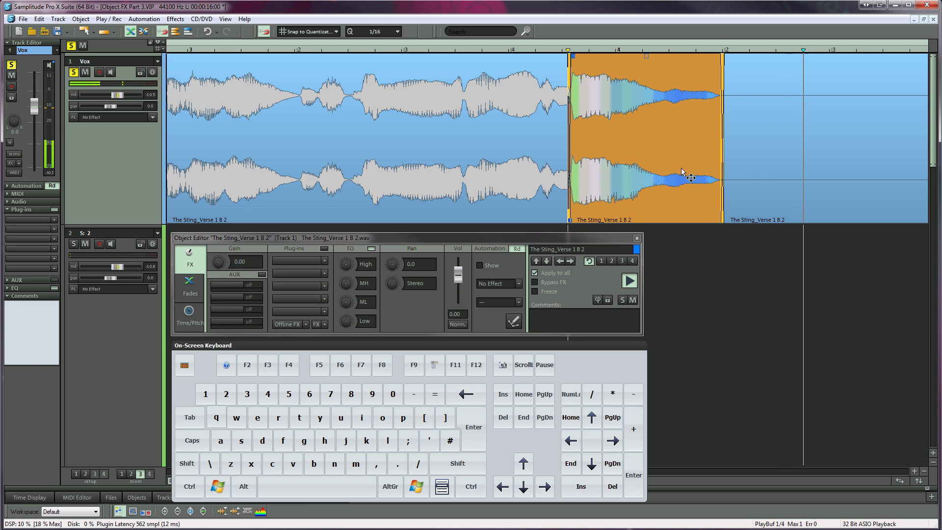
pyautogui.hotkey('ctrl', 'z')
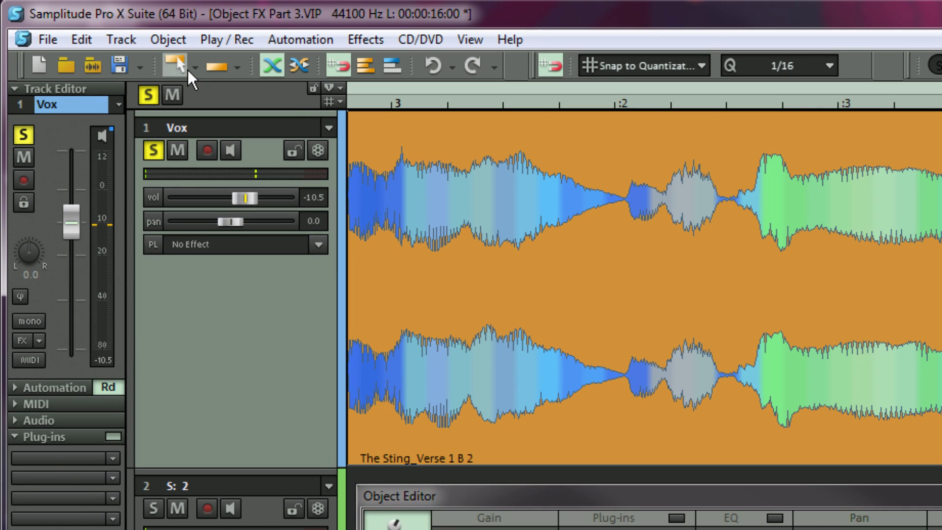
pyautogui.click(87, 31)
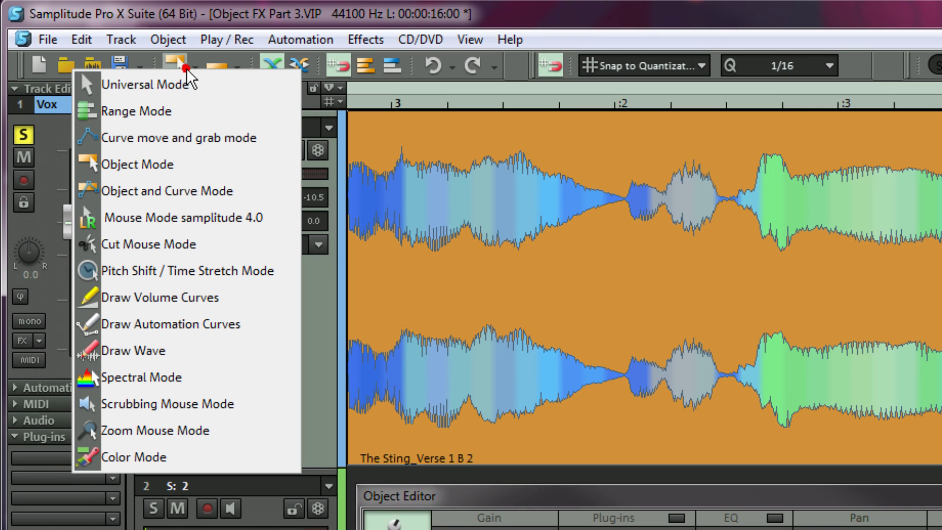
# - In Range Mode, mark a range over the end of the vocal phrase and split at both edges
pyautogui.click(188, 116)
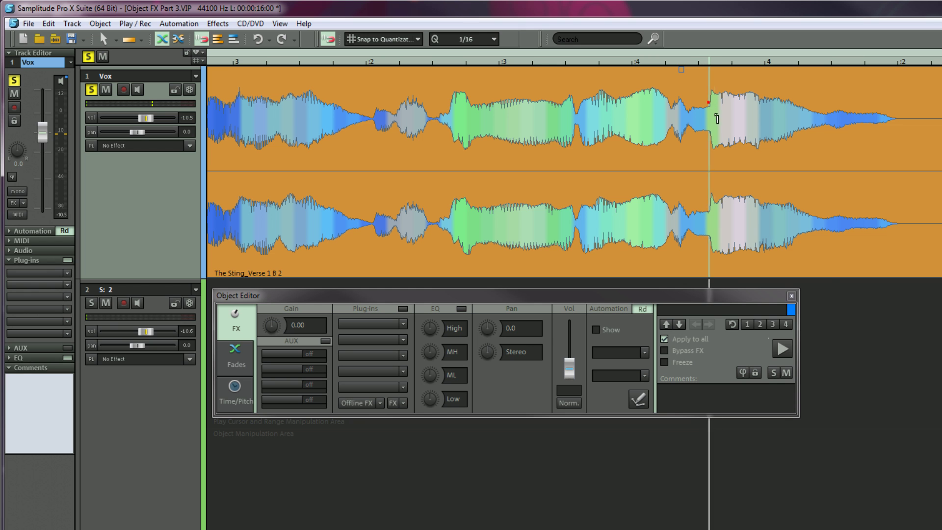
pyautogui.moveTo(717, 118); pyautogui.dragTo(903, 183)
pyautogui.press('t')
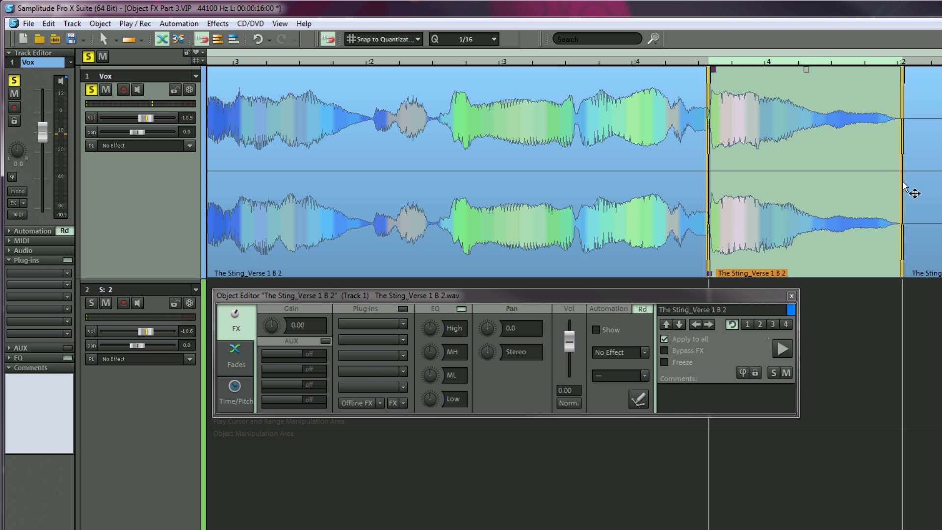
# - Slide the audio content inside the left vocal object, then undo the slide
pyautogui.click(410, 226)
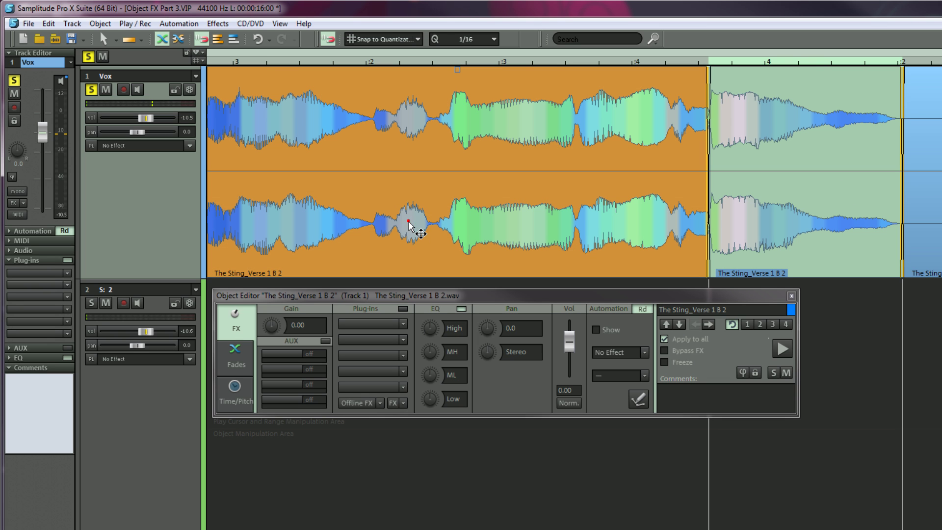
pyautogui.moveTo(410, 223); pyautogui.dragTo(453, 226)
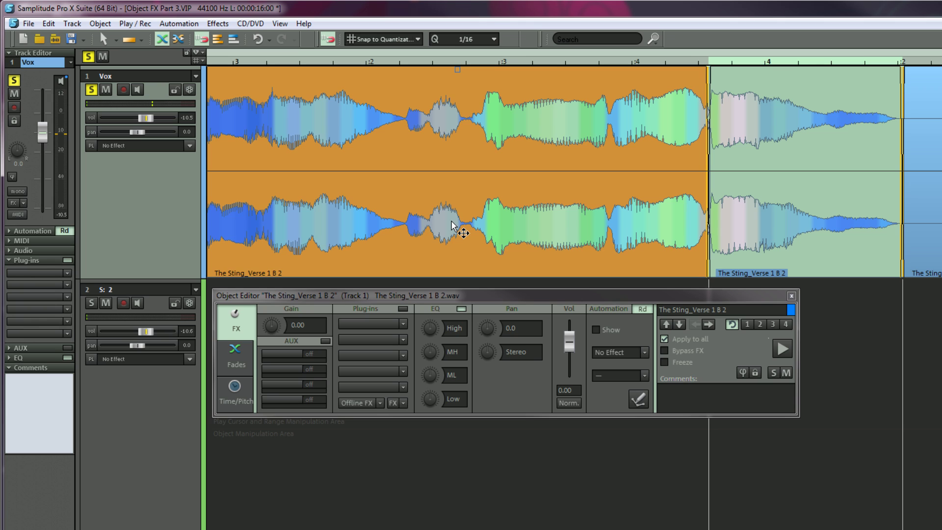
pyautogui.hotkey('ctrl', 'z')
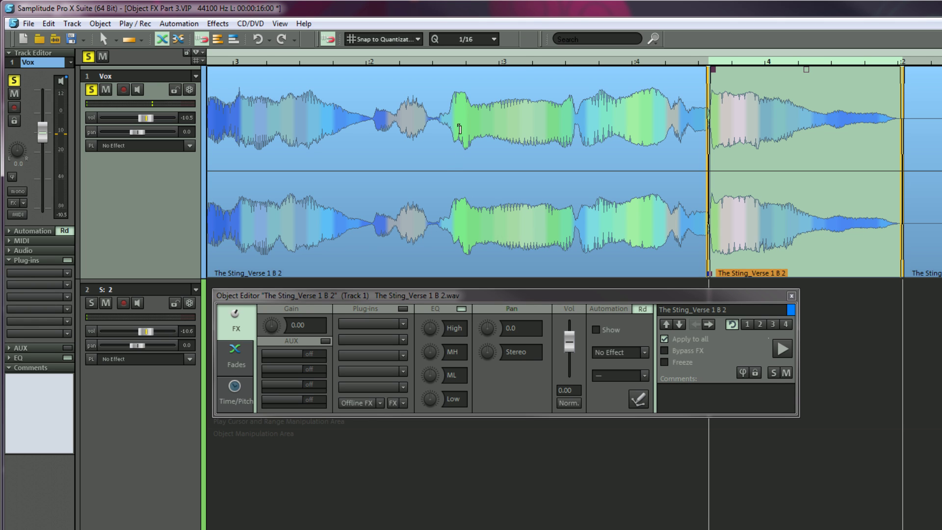
# - Select the right-hand piece, reset the play position, and mark new ranges across the vocal
pyautogui.click(436, 73)
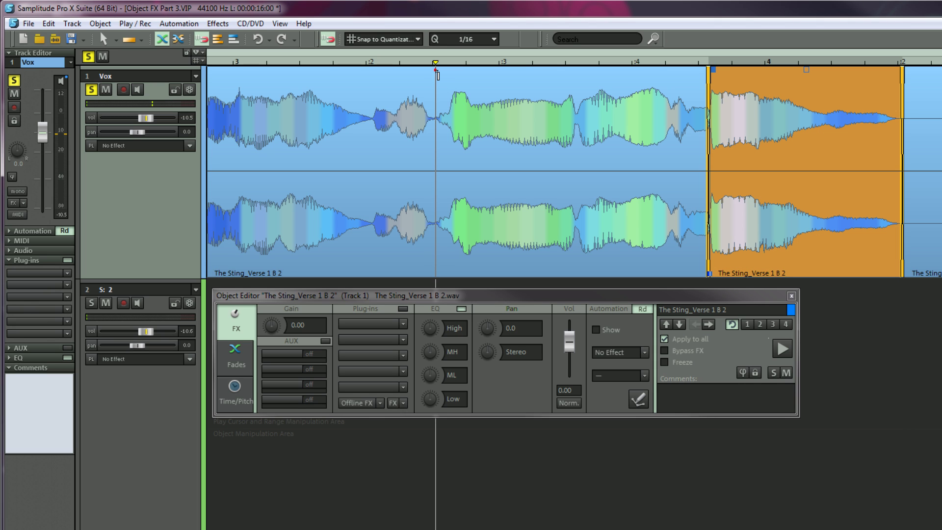
pyautogui.click(371, 74)
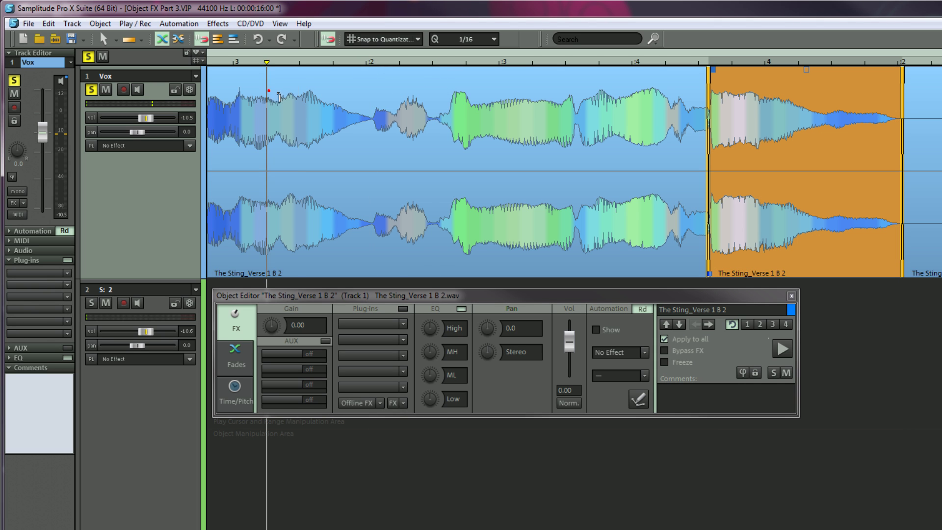
pyautogui.moveTo(267, 90); pyautogui.dragTo(565, 134)
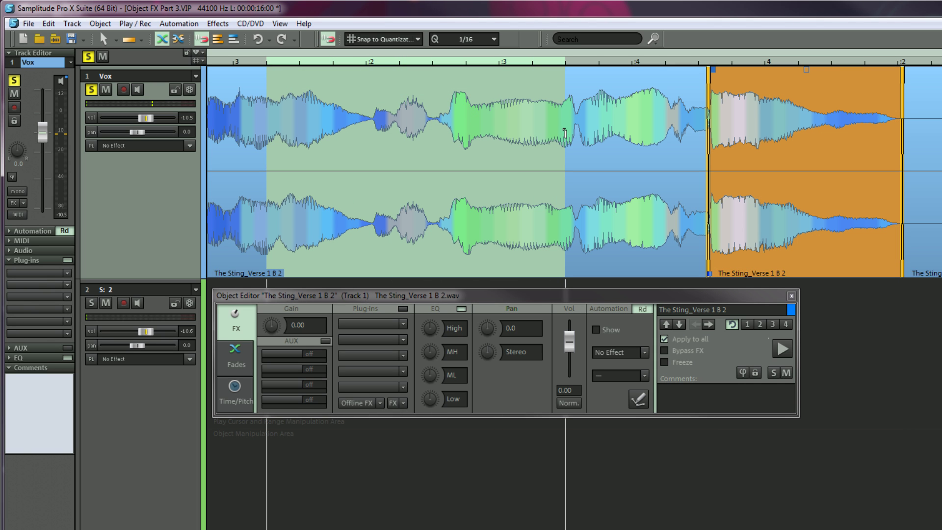
pyautogui.moveTo(654, 120); pyautogui.dragTo(372, 122)
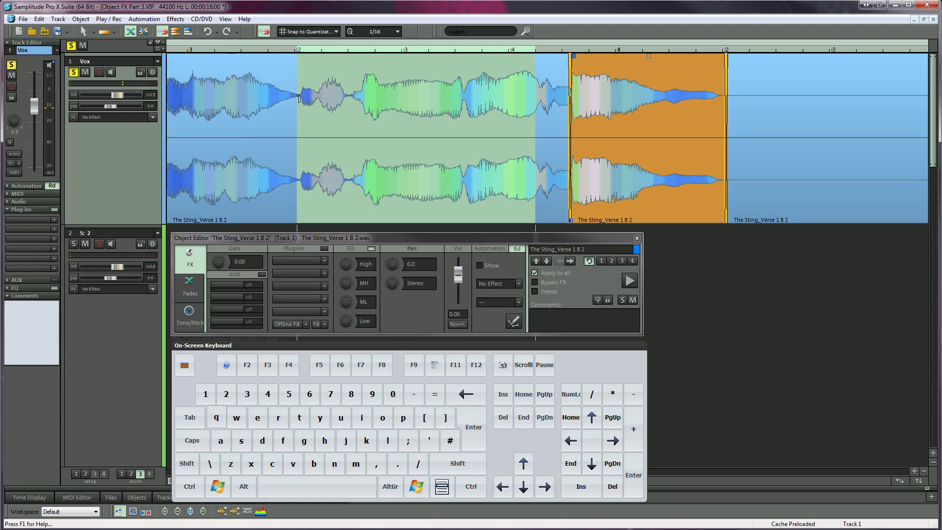
# - Mark several ranges on the Vox waveform, turning on Snap to Quantize before the last one
pyautogui.press('alt')
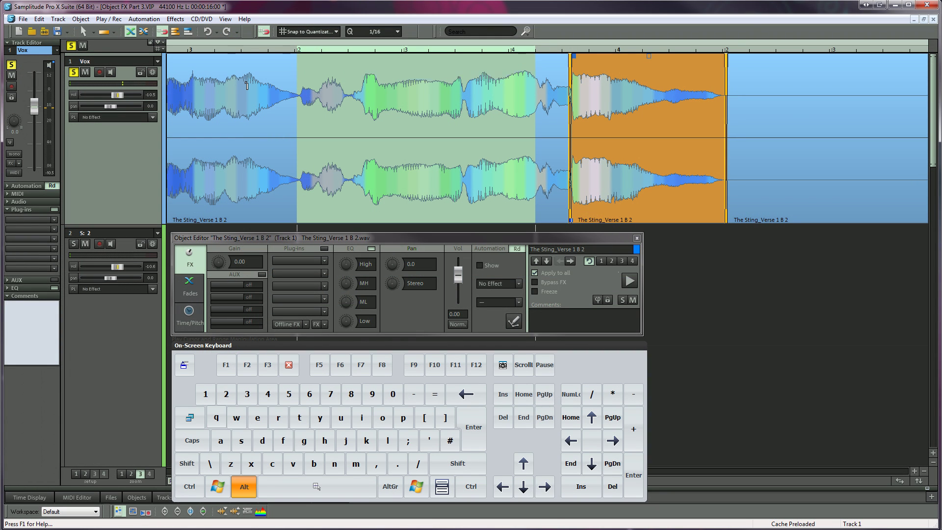
pyautogui.moveTo(246, 89); pyautogui.dragTo(366, 105)
pyautogui.keyDown('alt'); pyautogui.click(220, 89); pyautogui.keyUp('alt')
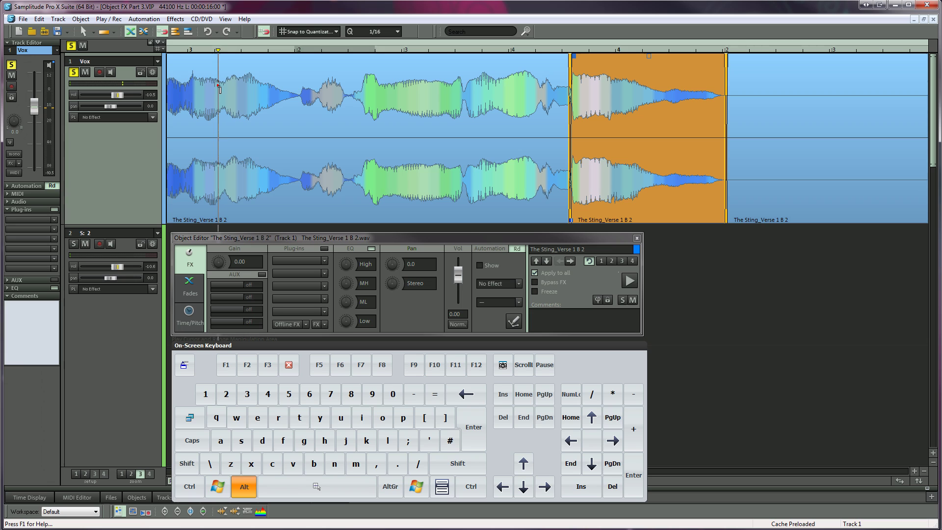
pyautogui.moveTo(219, 89); pyautogui.dragTo(288, 102)
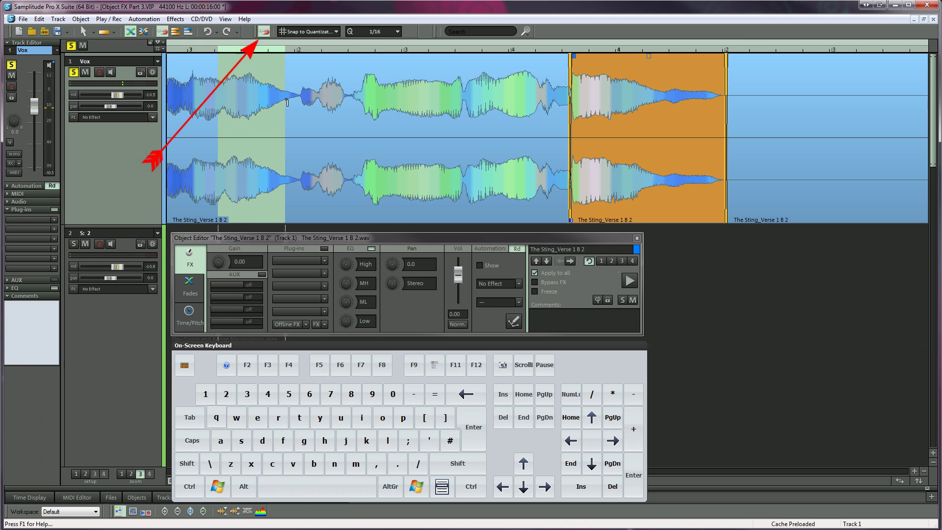
pyautogui.click(264, 32)
pyautogui.moveTo(348, 94); pyautogui.dragTo(472, 118)
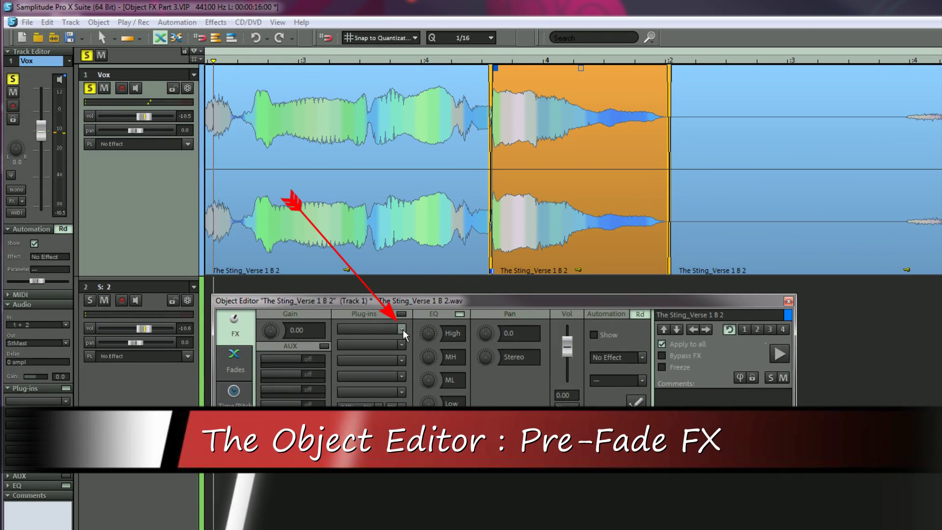
# - Load eFX_StereoDelay from Delay / Reverb into the object's first Plug-ins slot and show its presets
pyautogui.click(403, 330)
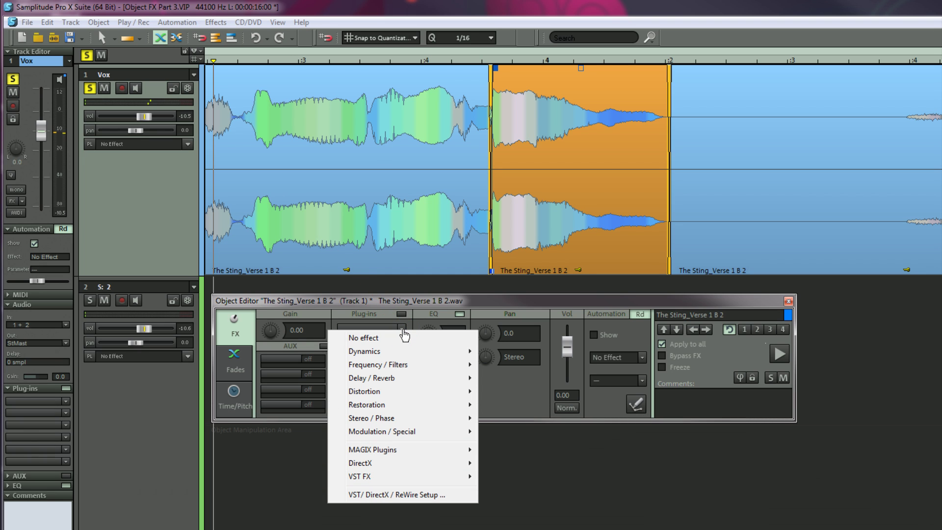
pyautogui.moveTo(399, 379)
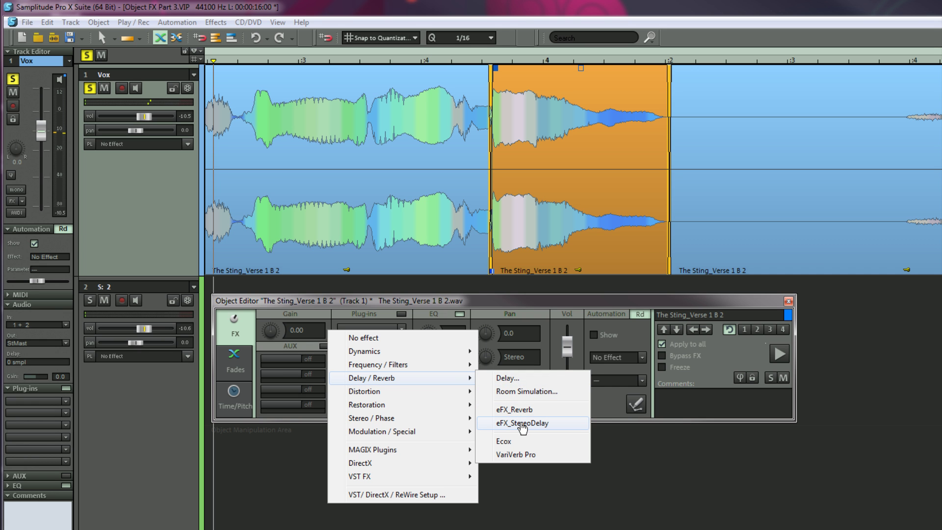
pyautogui.click(521, 426)
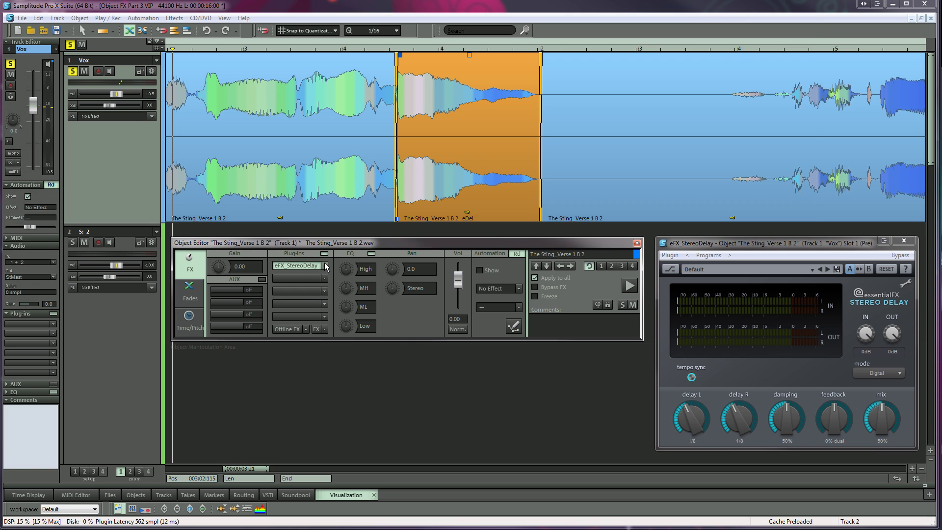
pyautogui.click(812, 270)
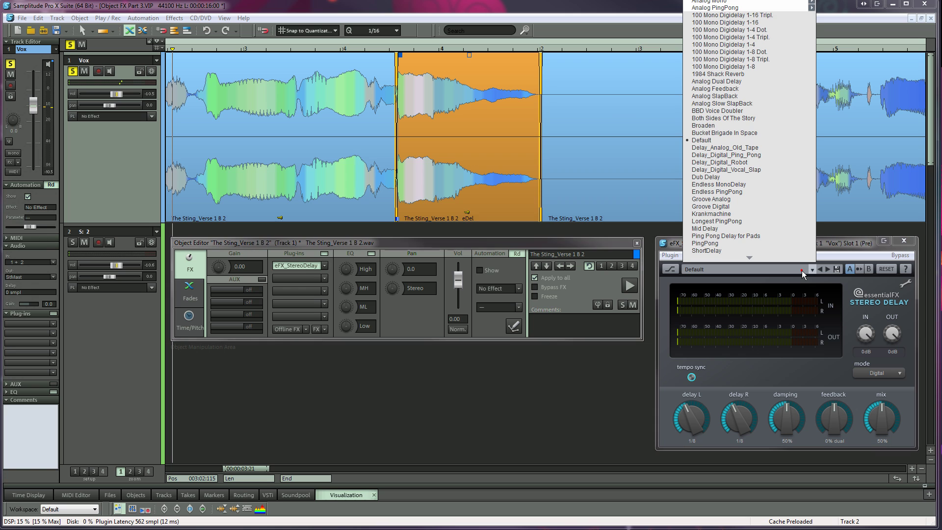
# - Apply the Delay_Analog_Old_Tape preset and play from just before the object to hear the delay
pyautogui.click(757, 147)
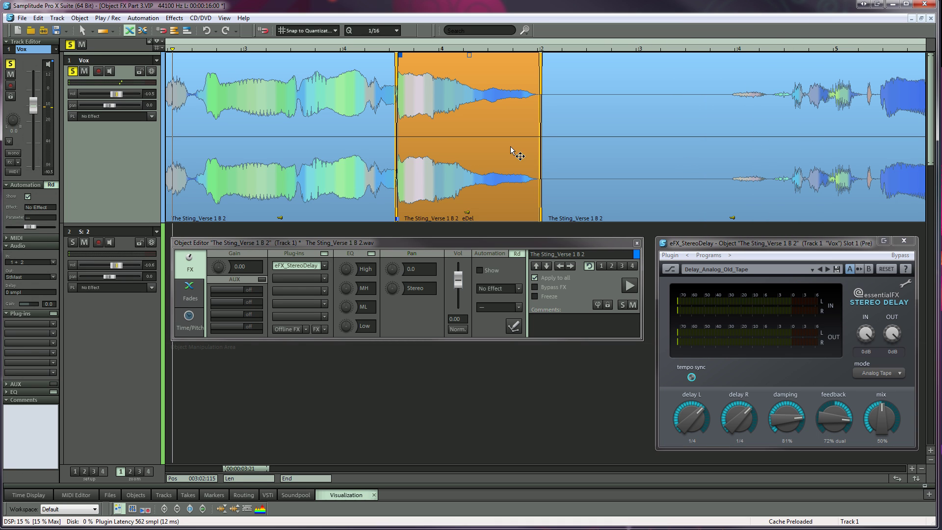
pyautogui.click(299, 97)
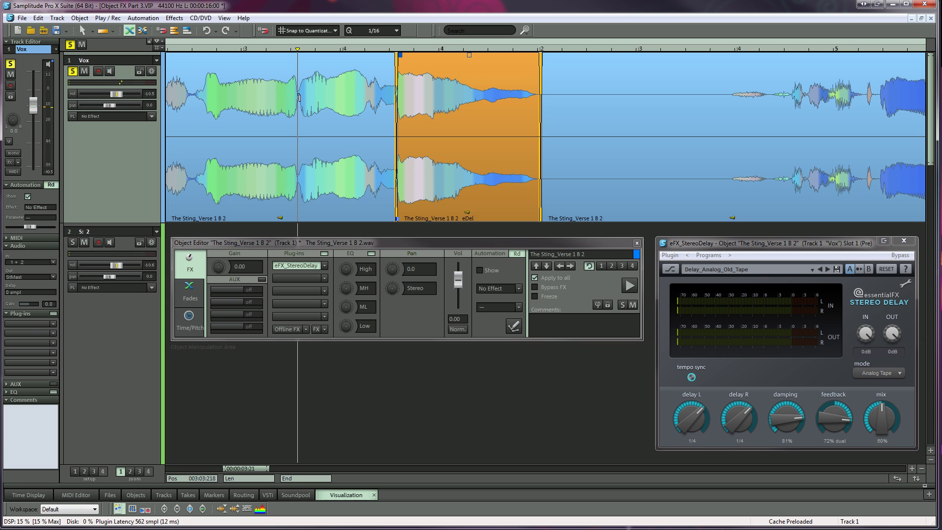
pyautogui.press('space')
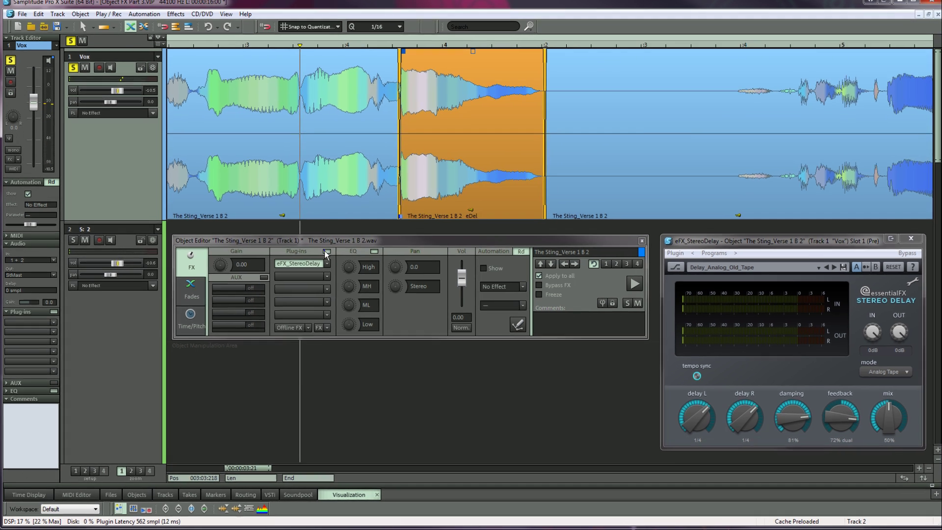
# - Select eFX_StereoDelay in the object's plug-in routing, close it with OK, and select the next object
pyautogui.click(325, 253)
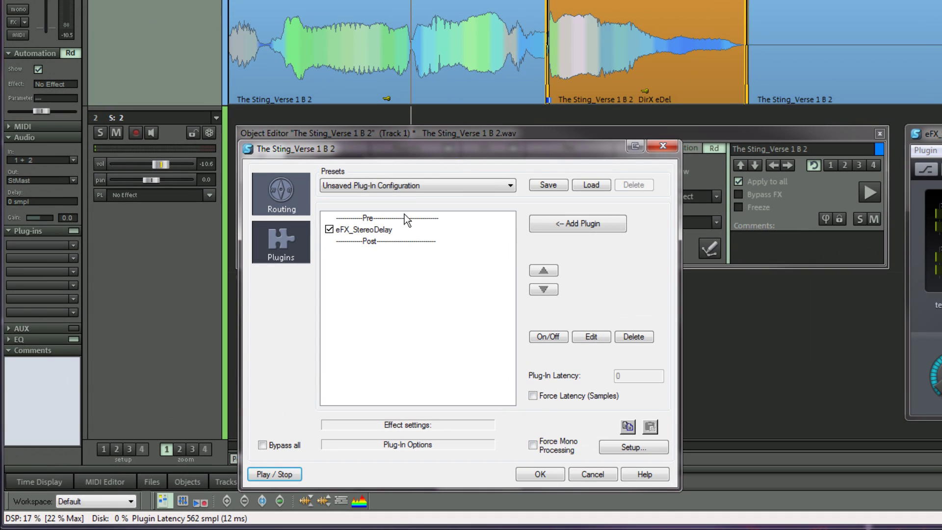
pyautogui.click(396, 230)
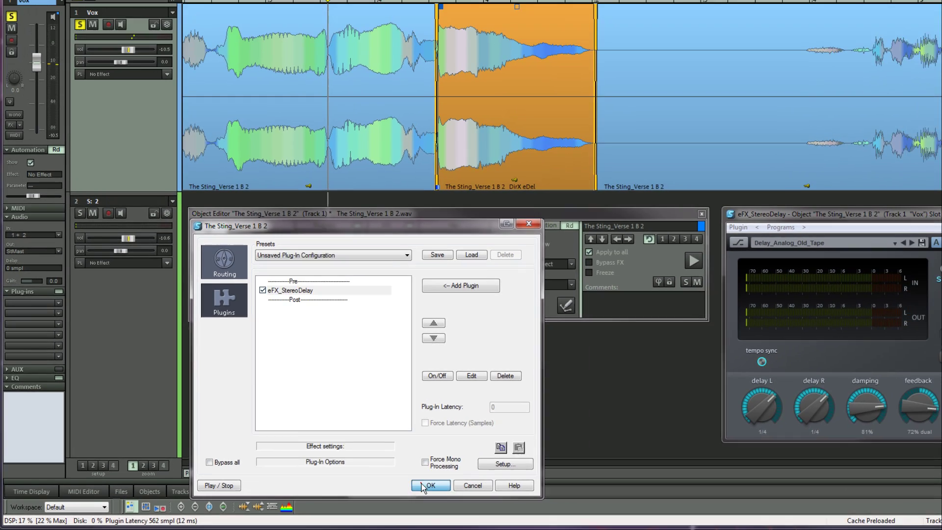
pyautogui.click(540, 474)
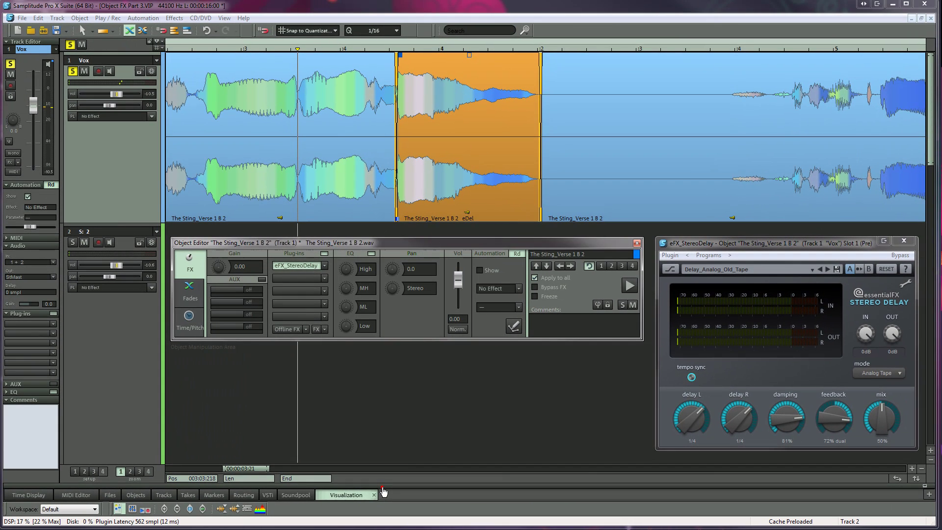
pyautogui.click(576, 197)
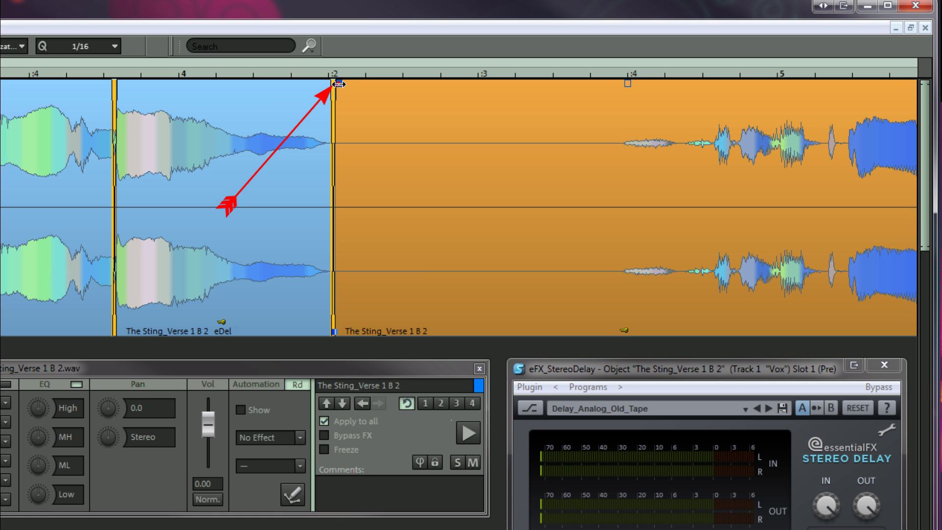
# - Fade the next Sting_Verse object in over the delayed one, lengthening then shortening the crossfade while auditioning
pyautogui.moveTo(339, 84)
pyautogui.mouseDown()
pyautogui.moveTo(485, 84)
pyautogui.moveTo(489, 97)
pyautogui.mouseUp()
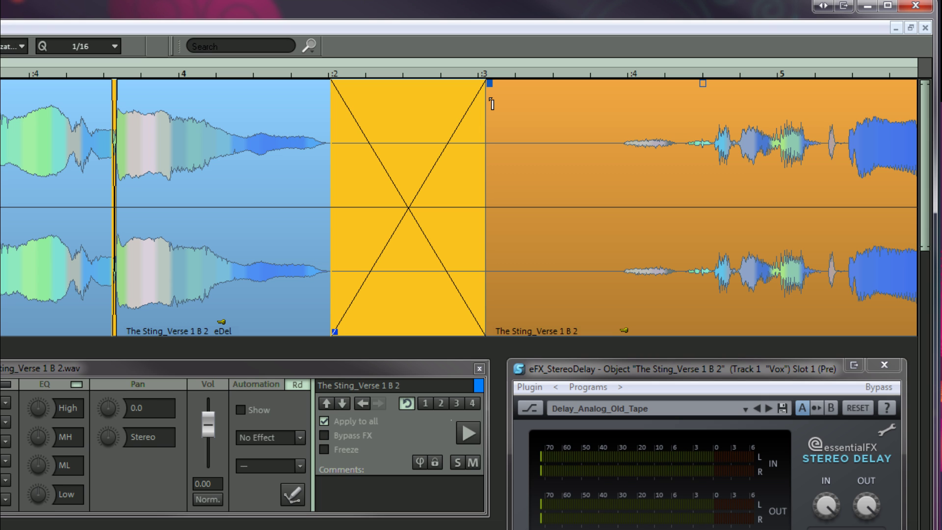
pyautogui.press('space')
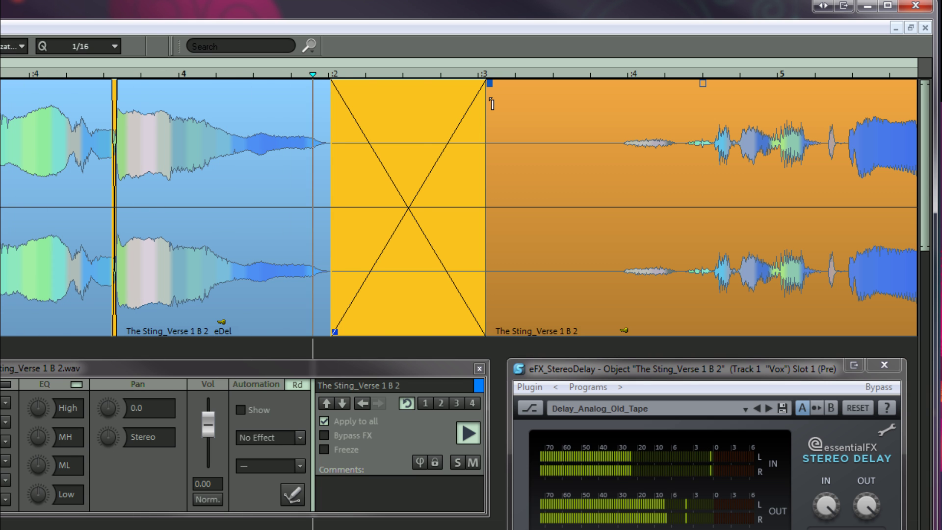
pyautogui.press('space')
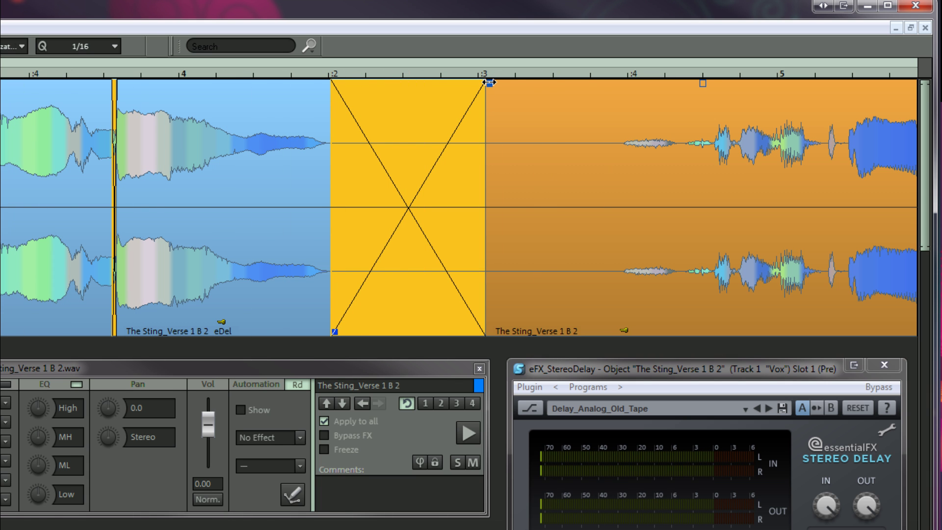
pyautogui.moveTo(490, 83); pyautogui.dragTo(600, 87)
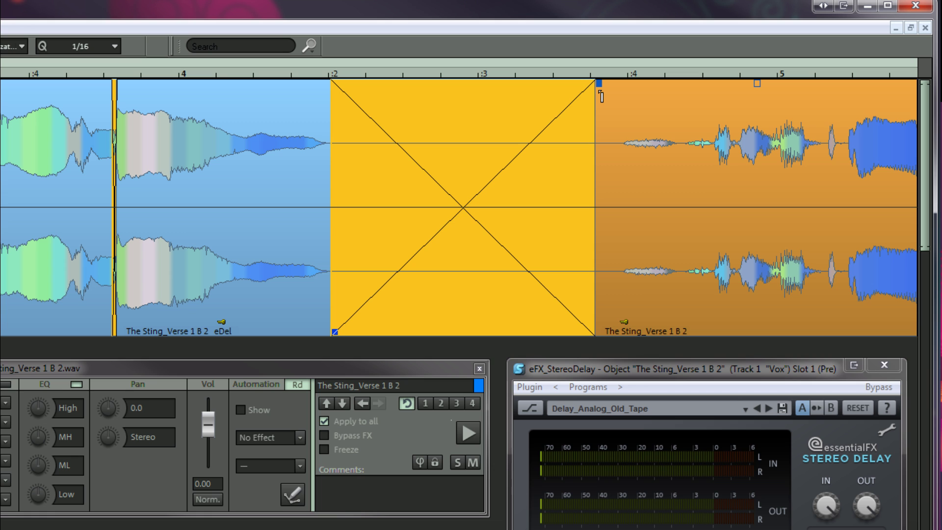
pyautogui.press('space')
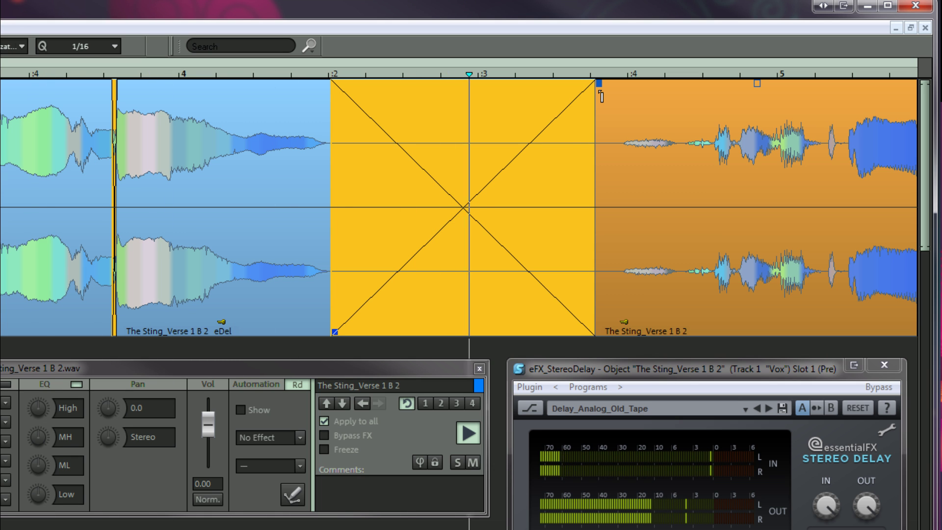
pyautogui.press('space')
pyautogui.moveTo(601, 93); pyautogui.dragTo(707, 103)
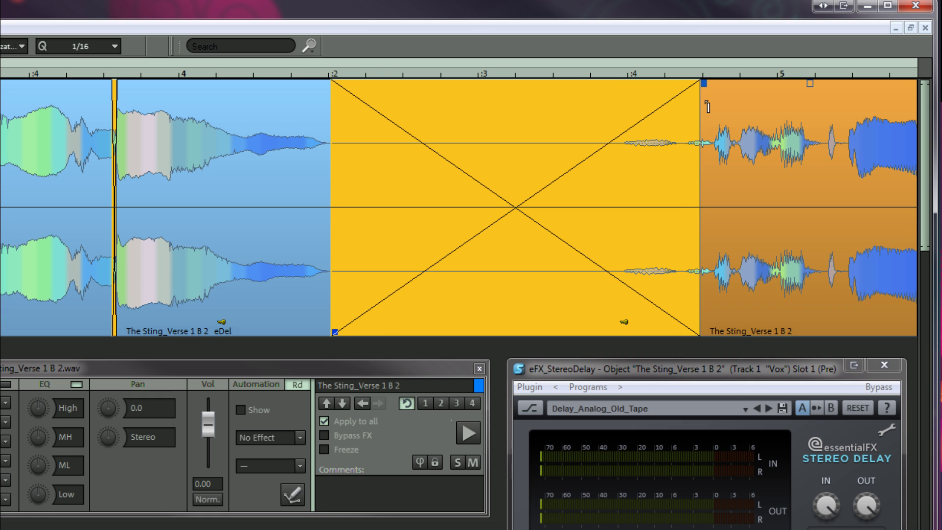
pyautogui.press('space')
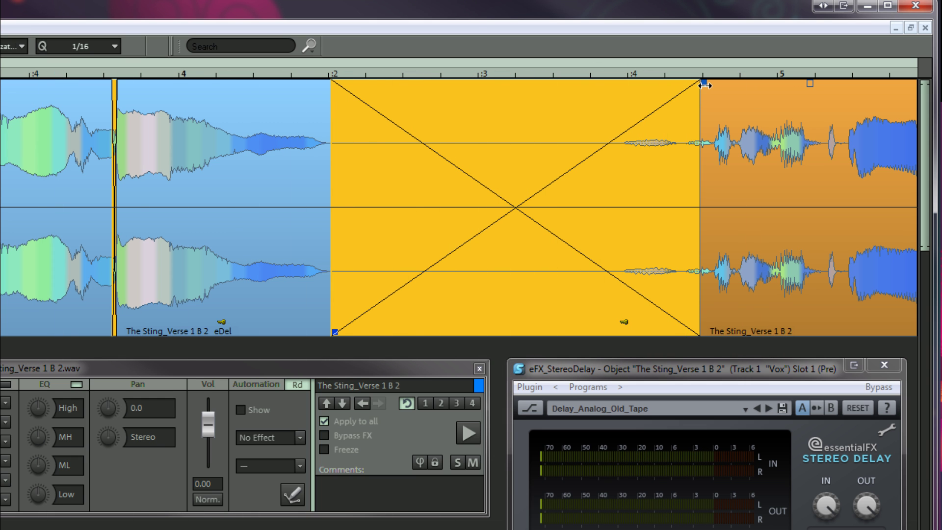
pyautogui.moveTo(705, 85); pyautogui.dragTo(585, 83)
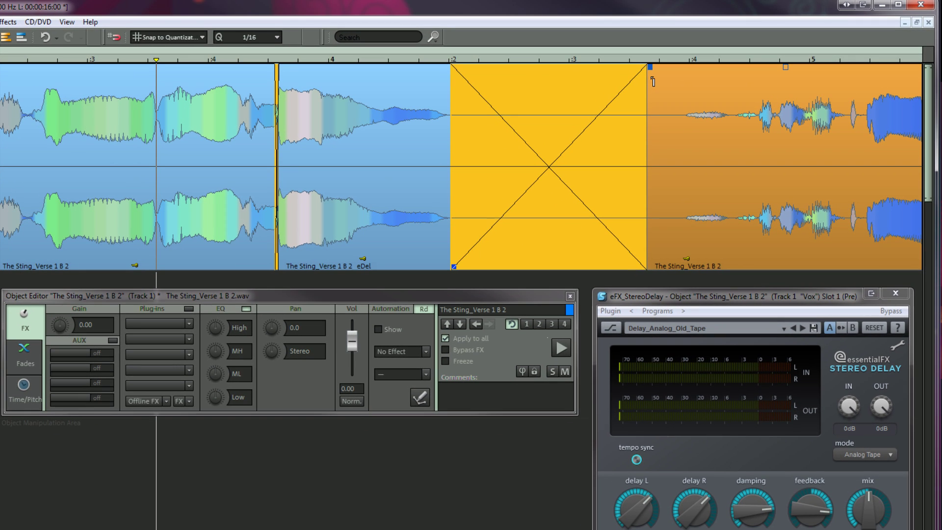
# - In the Fades tab, give the fade-in and the delayed object's fade-out curved shapes
pyautogui.click(29, 361)
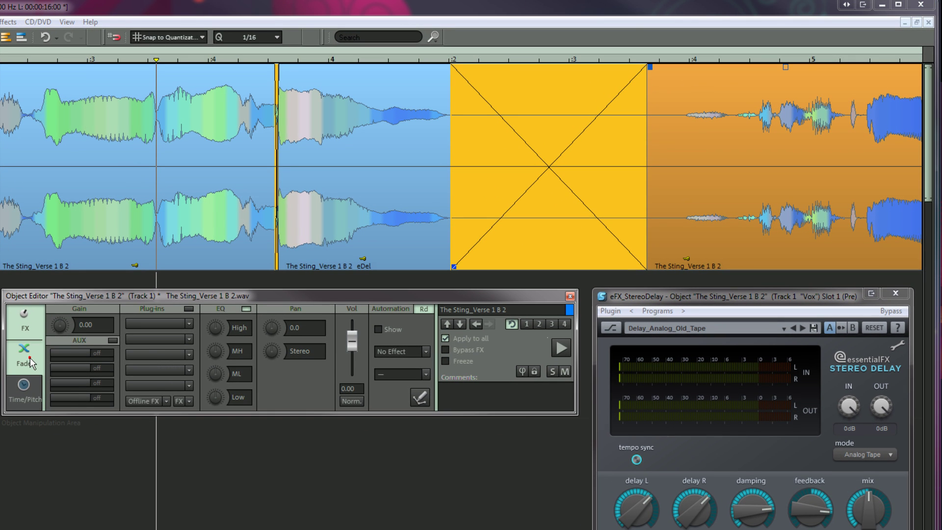
pyautogui.click(75, 354)
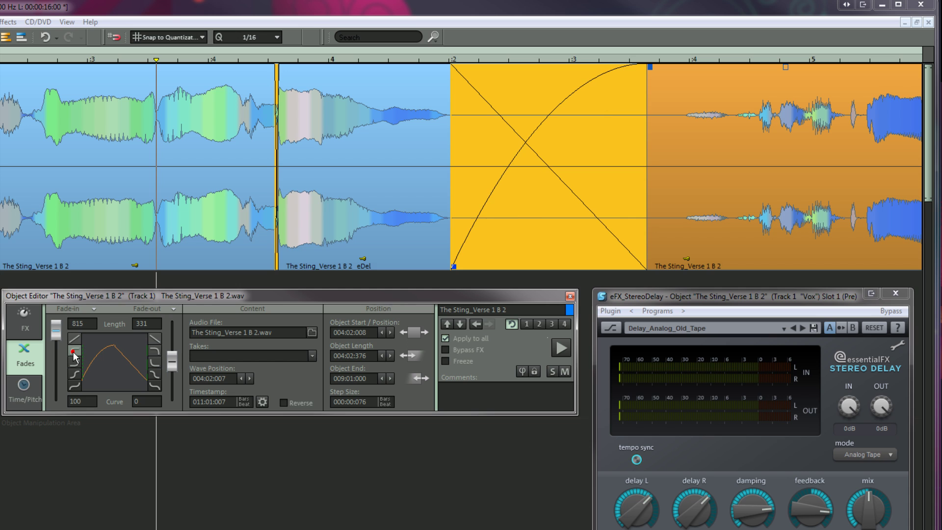
pyautogui.click(342, 260)
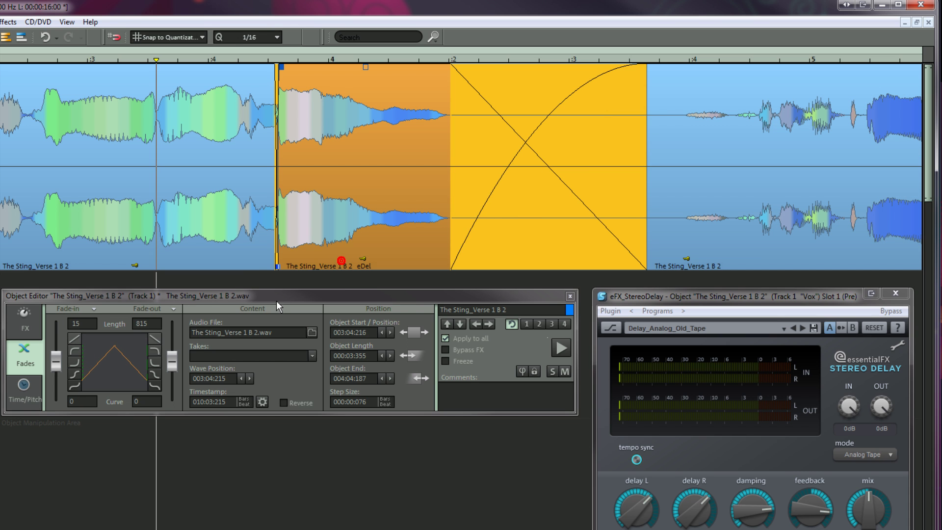
pyautogui.click(155, 351)
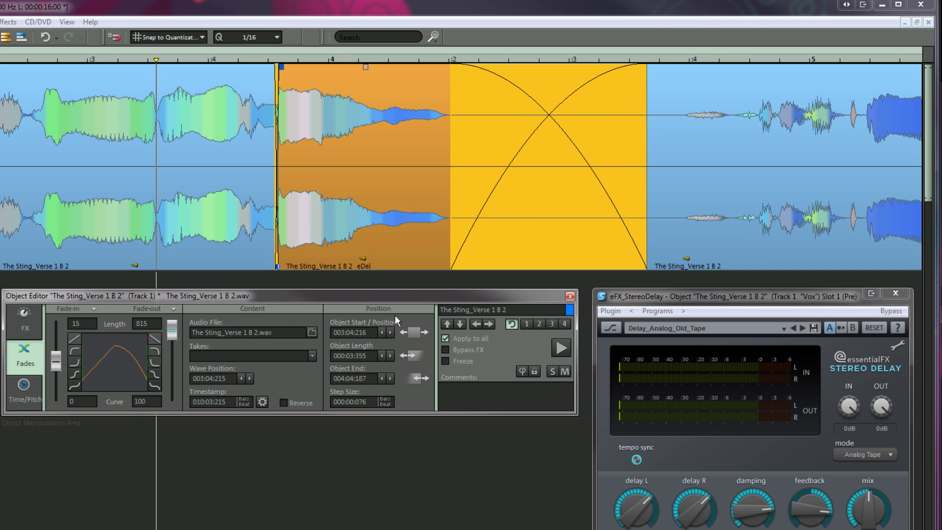
# - Move the following object earlier into the delayed one, audition it, then move it back
pyautogui.click(454, 267)
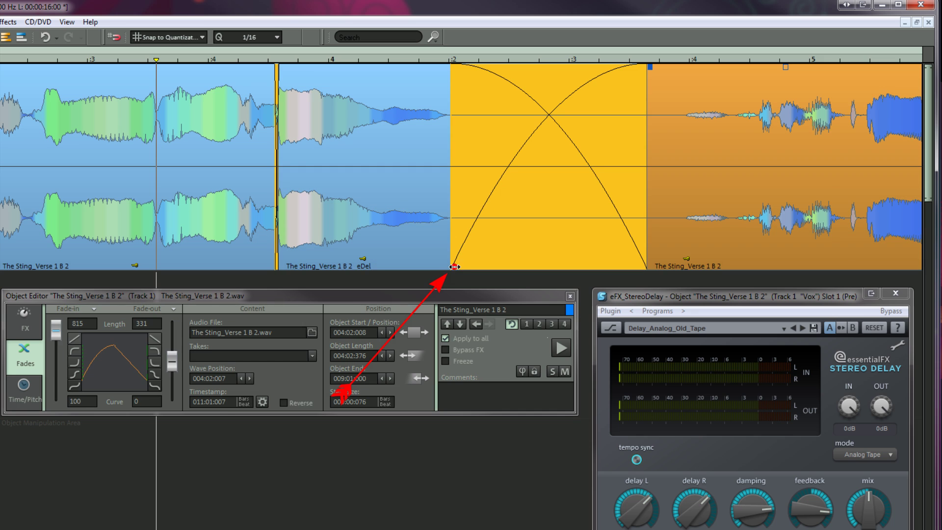
pyautogui.moveTo(454, 266); pyautogui.dragTo(337, 265)
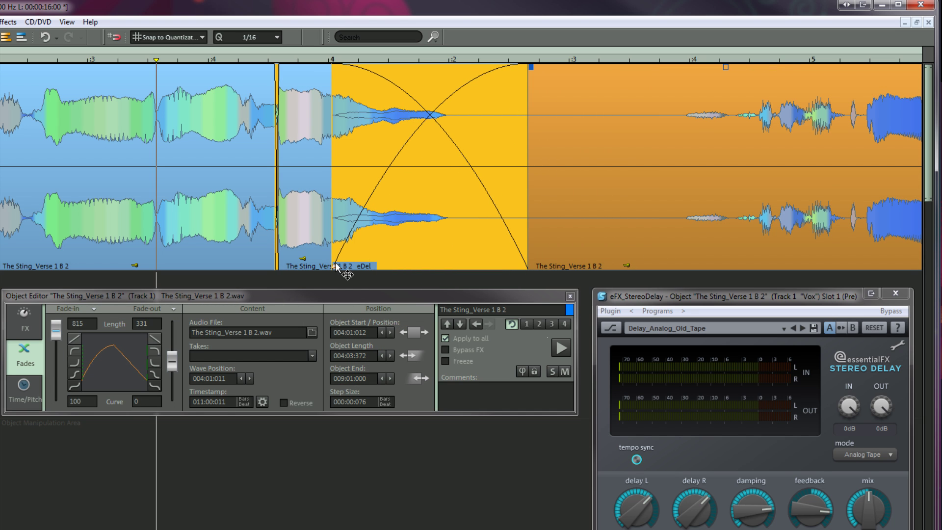
pyautogui.press('space')
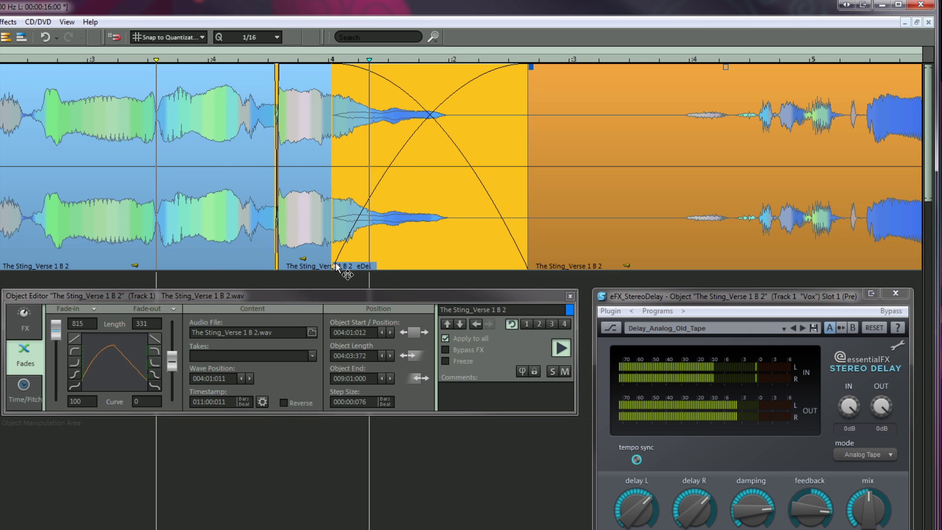
pyautogui.moveTo(336, 267); pyautogui.dragTo(459, 266)
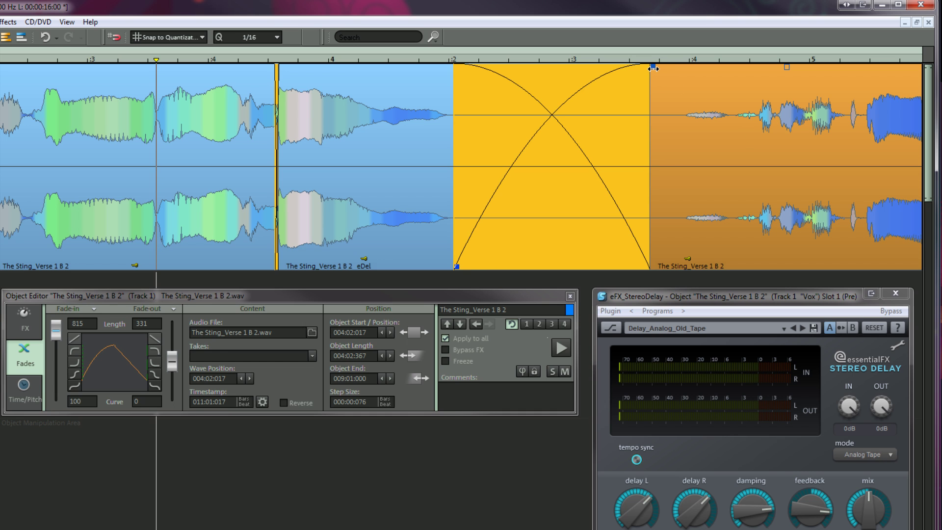
# - Drag the fade-in back to zero and play the objects without a crossfade
pyautogui.moveTo(654, 69); pyautogui.dragTo(441, 82)
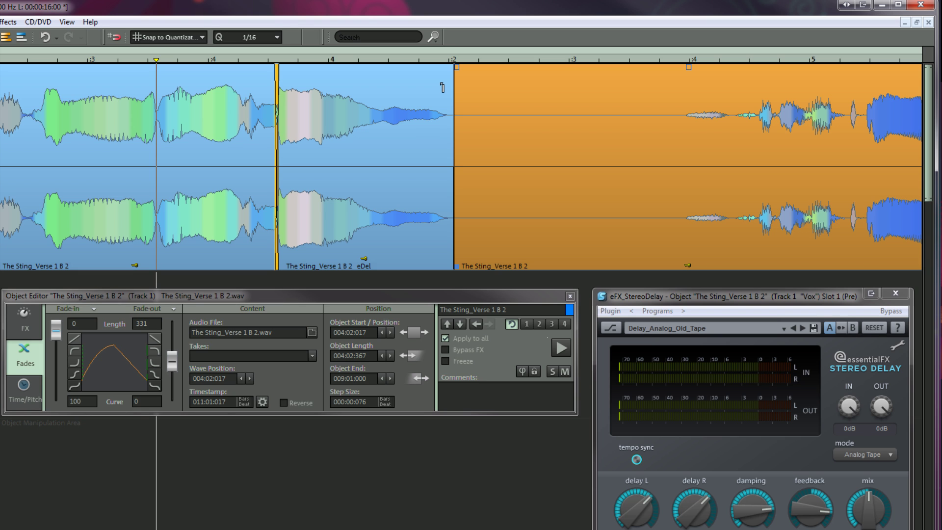
pyautogui.press('space')
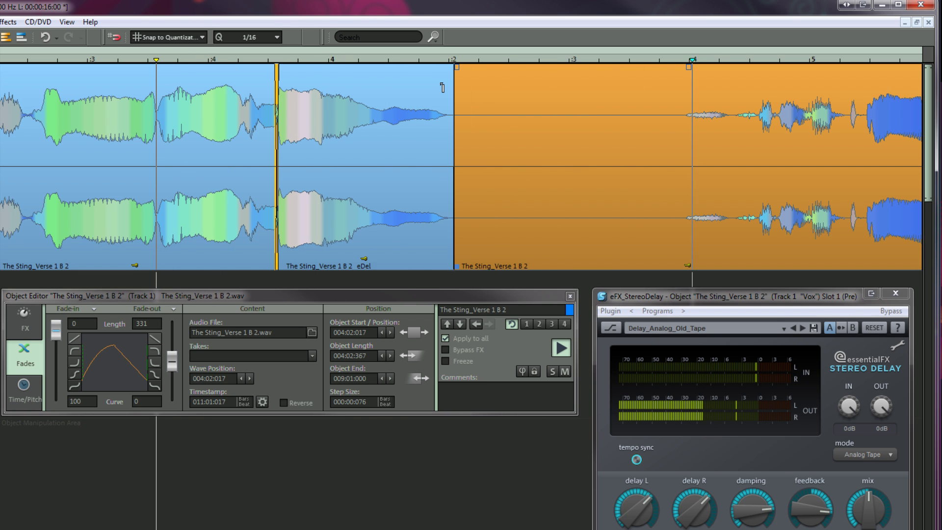
pyautogui.press('space')
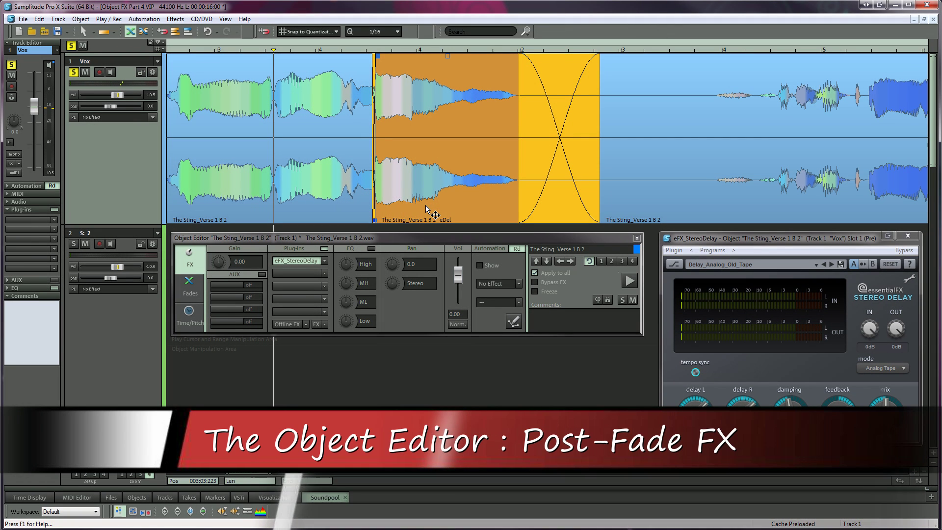
# - Open the delayed Sting_Verse object's plug-in routing dialog showing eFX_StereoDelay
pyautogui.click(325, 248)
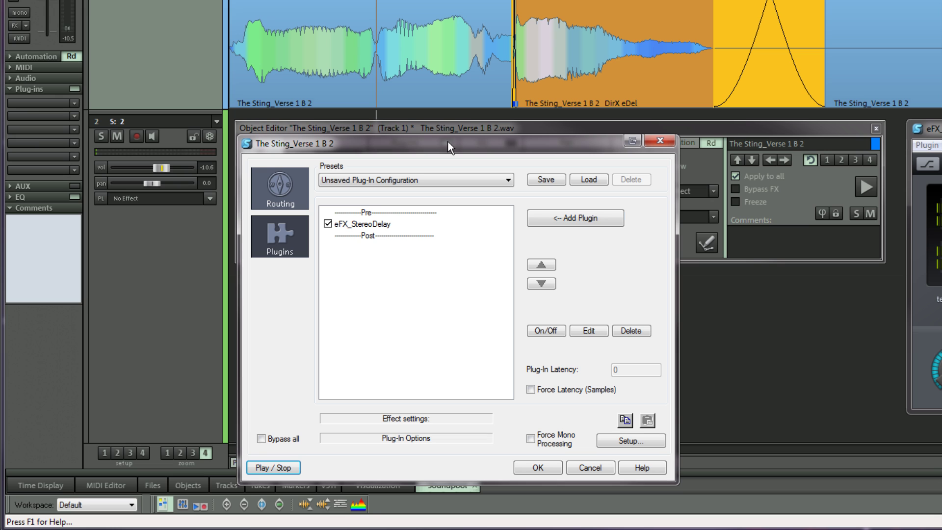
# - Move eFX_StereoDelay below the Post divider in the plug-in chain and confirm with OK
pyautogui.click(378, 224)
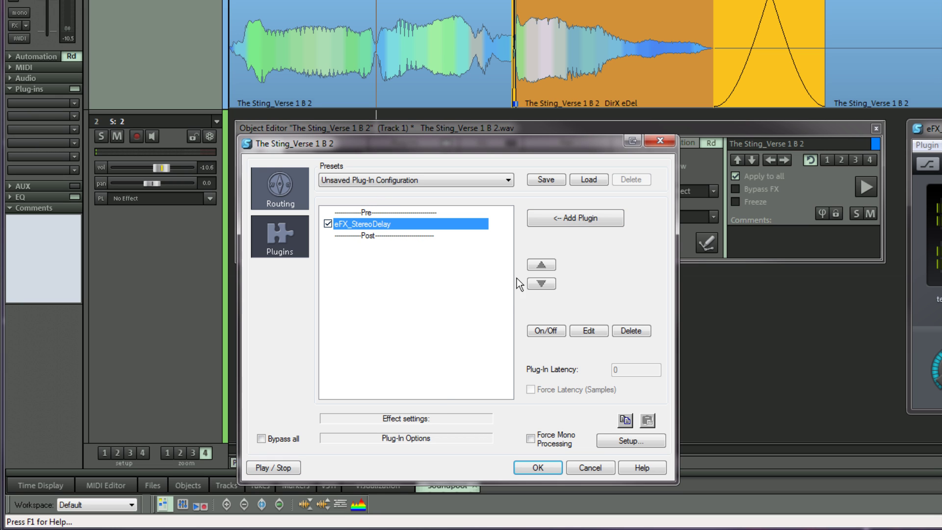
pyautogui.click(542, 284)
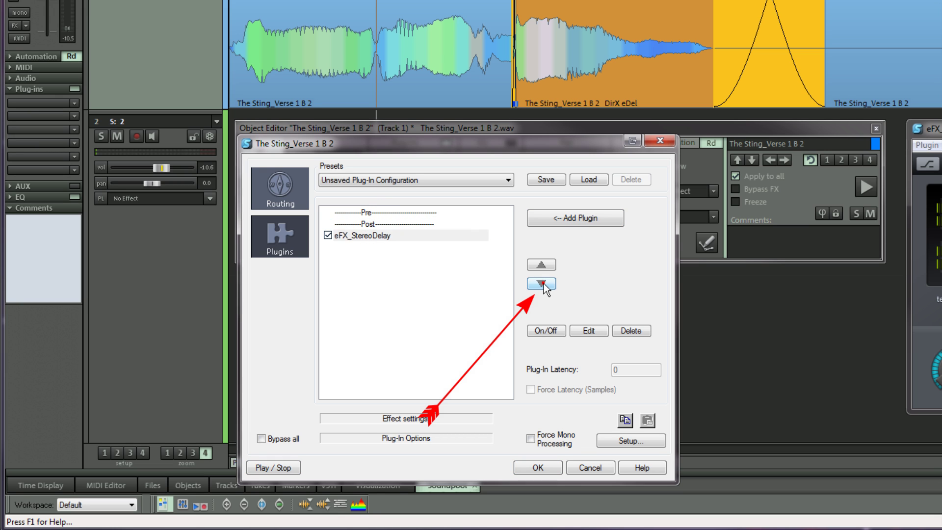
pyautogui.click(557, 216)
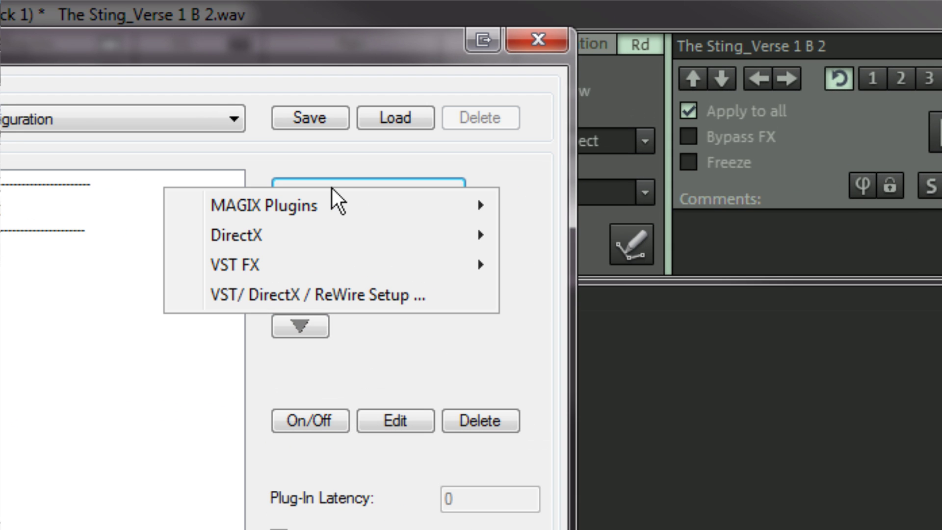
pyautogui.moveTo(332, 205)
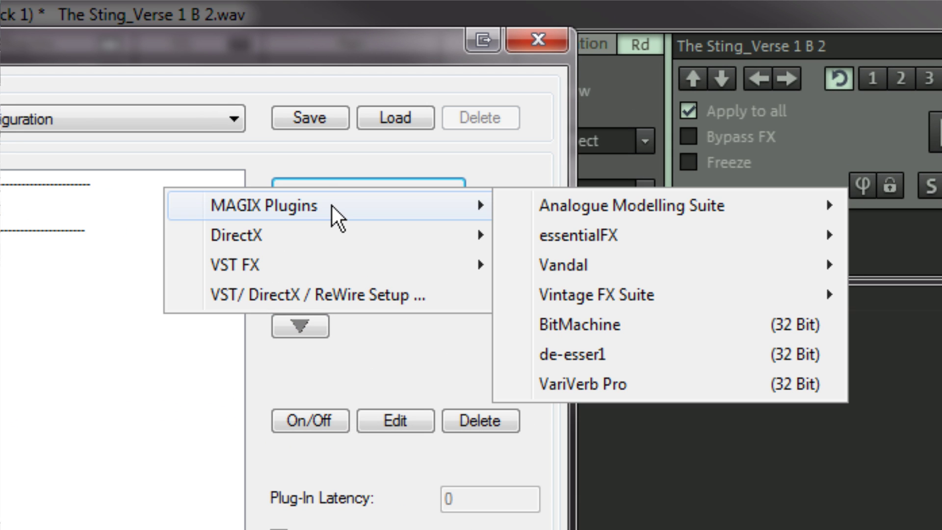
pyautogui.click(334, 157)
pyautogui.click(300, 325)
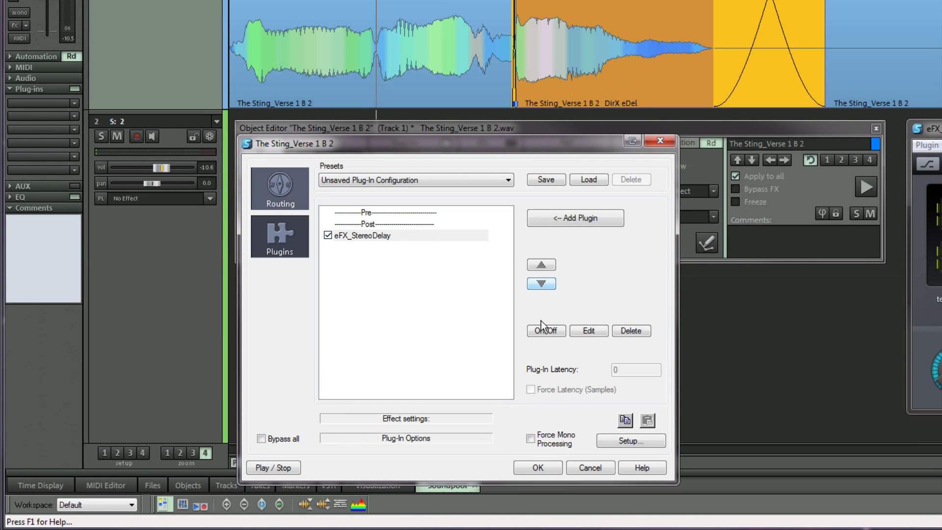
pyautogui.click(554, 468)
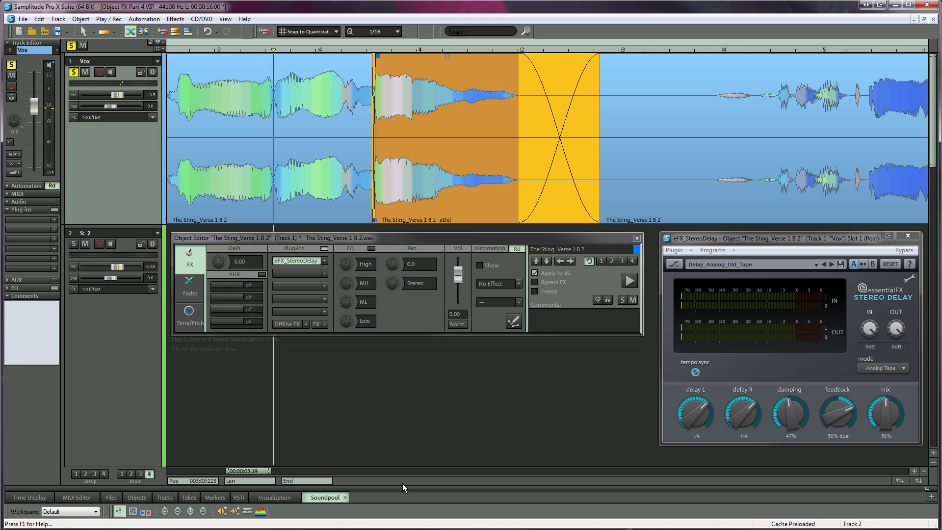
# - Start playback to hear the Vox track with its post-position stereo delay
pyautogui.press('space')
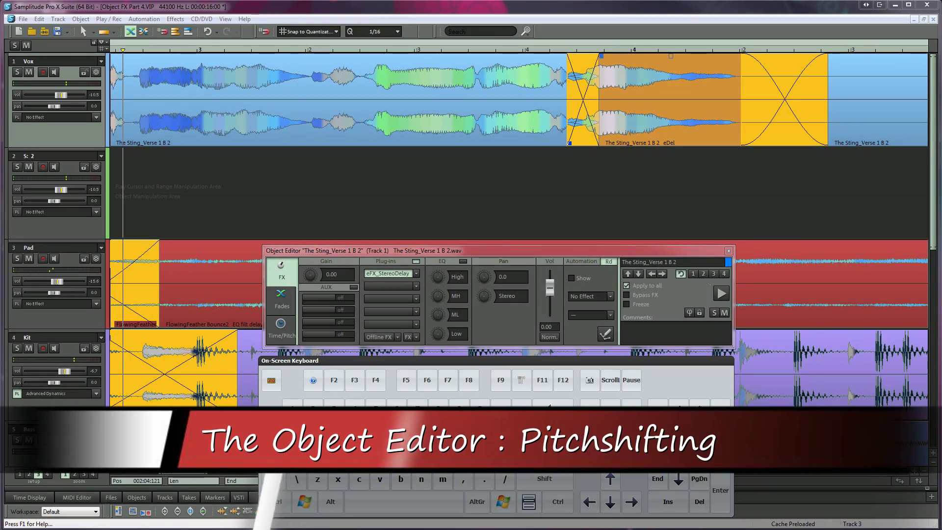
# - Select the first Vox object and the eDel delayed object and group them as Group1 with Ctrl+G
pyautogui.click(362, 84)
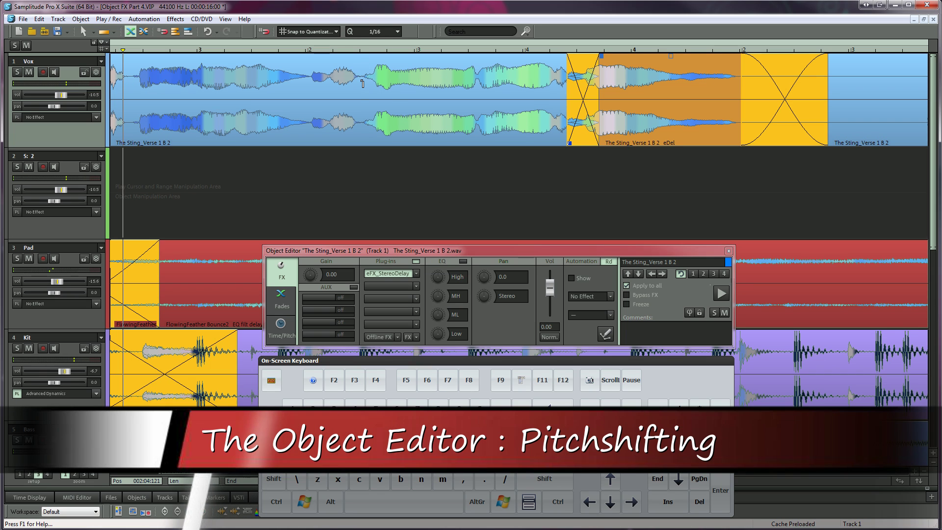
pyautogui.click(362, 83)
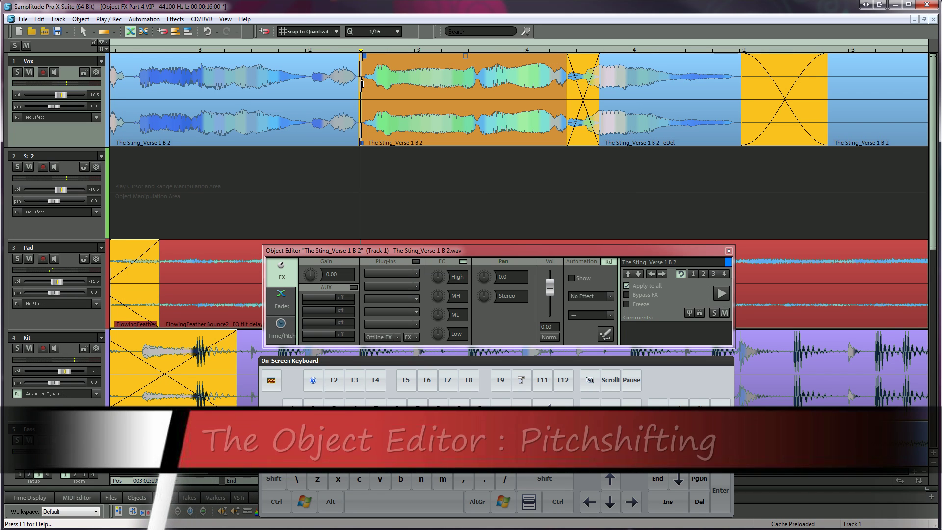
pyautogui.keyDown('ctrl'); pyautogui.click(645, 129); pyautogui.keyUp('ctrl')
pyautogui.press('ctrl')
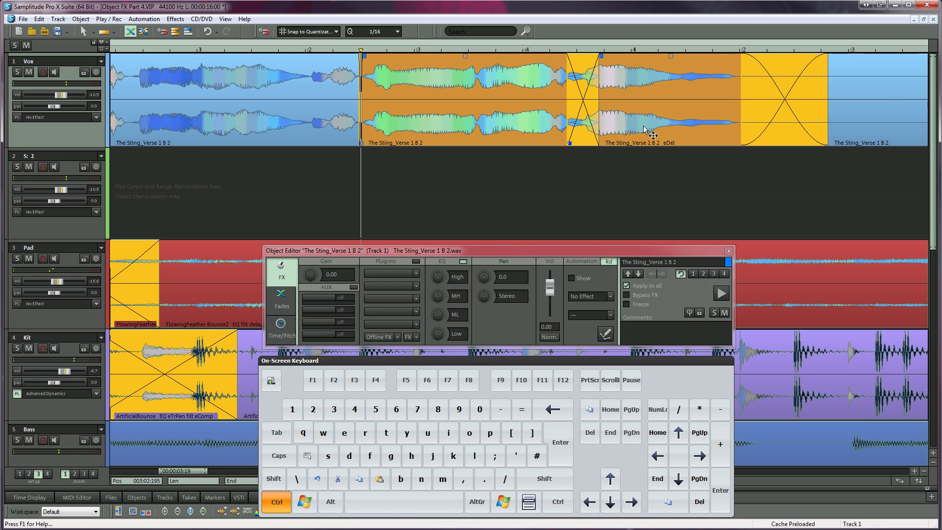
pyautogui.hotkey('ctrl', 'g')
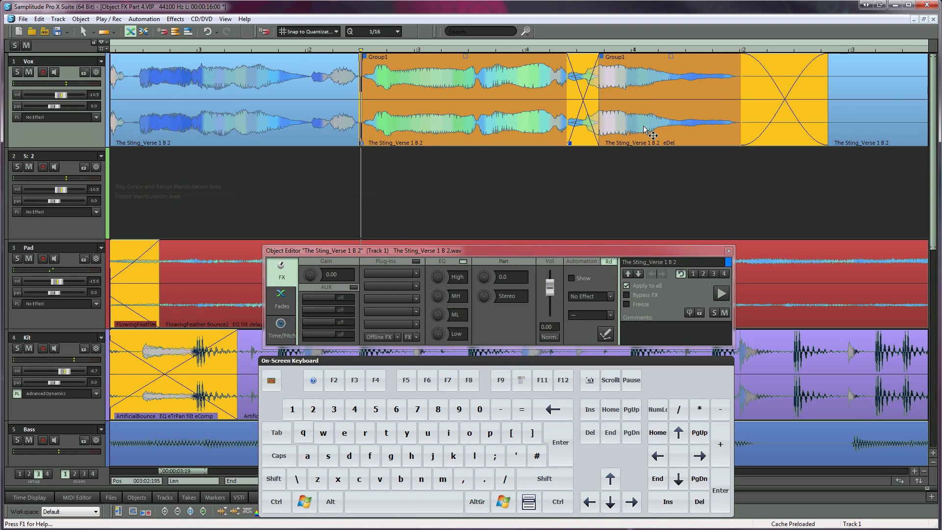
# - Check the Apply to all options, then Ctrl+Shift-copy the Group1 vocals onto track 2 as Group3
pyautogui.rightClick(628, 290)
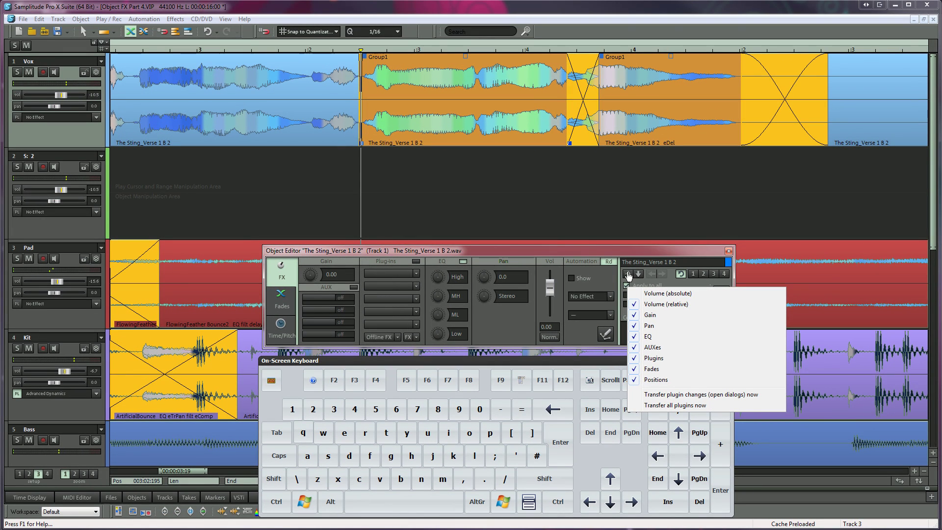
pyautogui.click(630, 255)
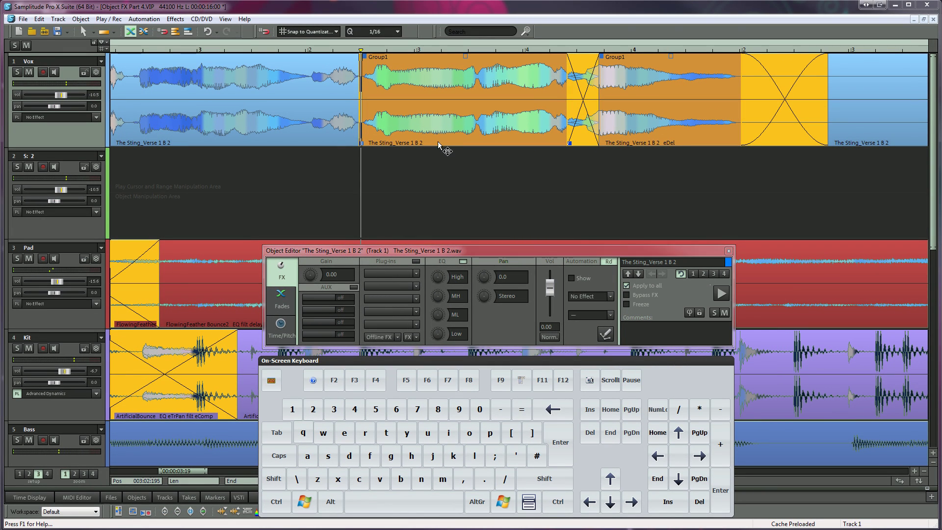
pyautogui.press('ctrl')
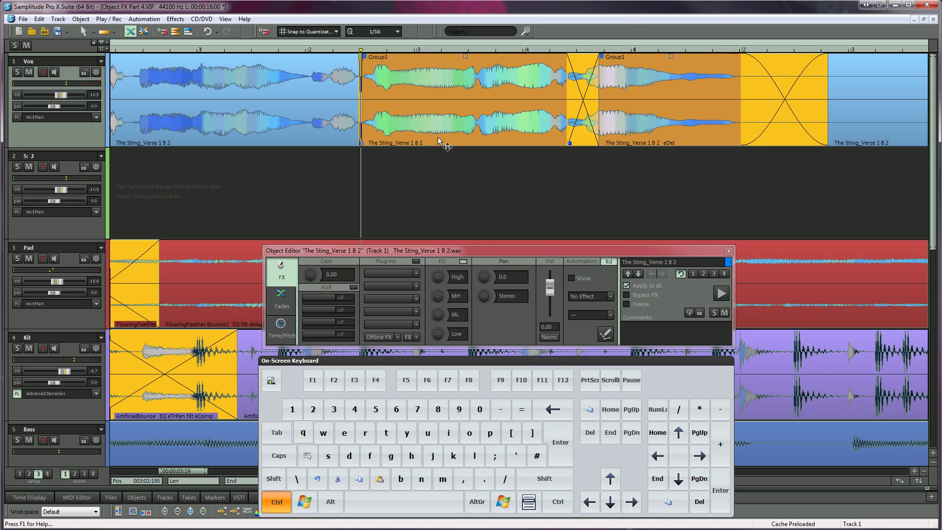
pyautogui.press('shift')
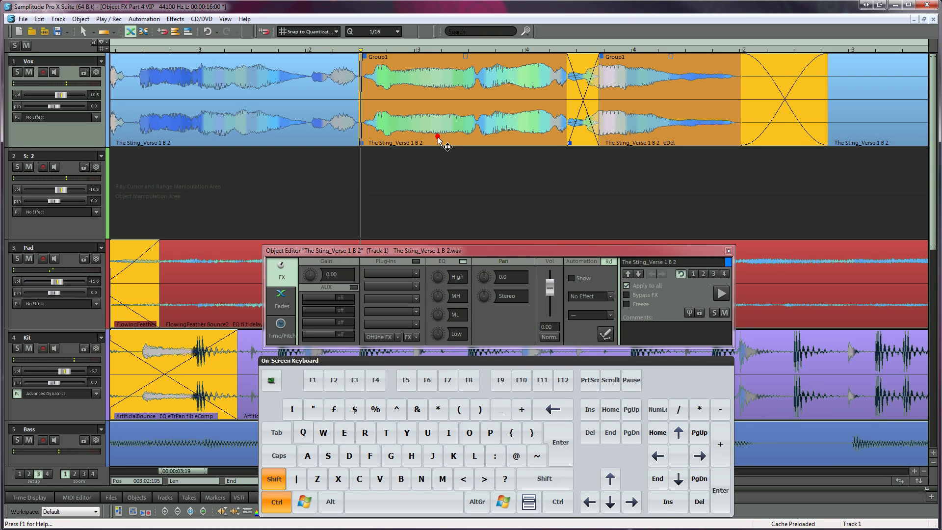
pyautogui.moveTo(440, 141); pyautogui.dragTo(441, 164)
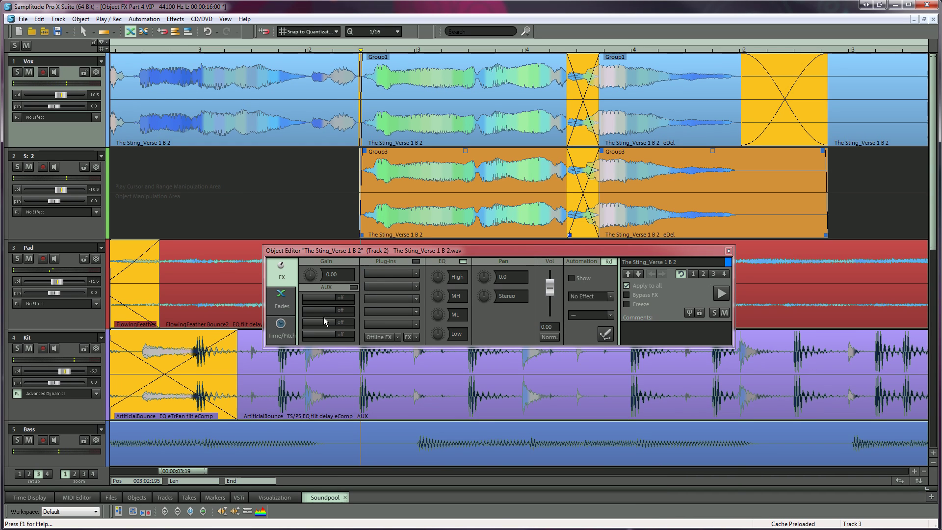
# - On the Time/Pitch page, set Monophonic Voice mode and pitch the copy to -3.00 half steps
pyautogui.click(289, 330)
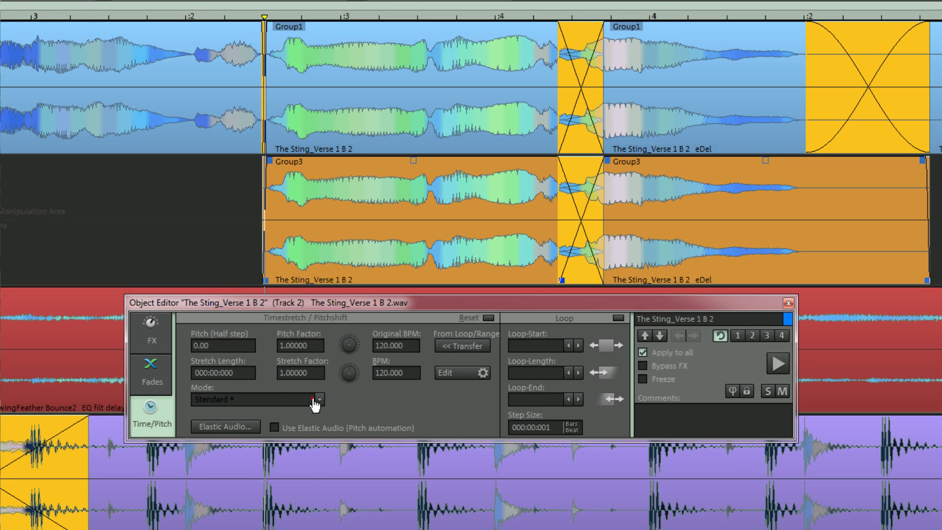
pyautogui.click(313, 399)
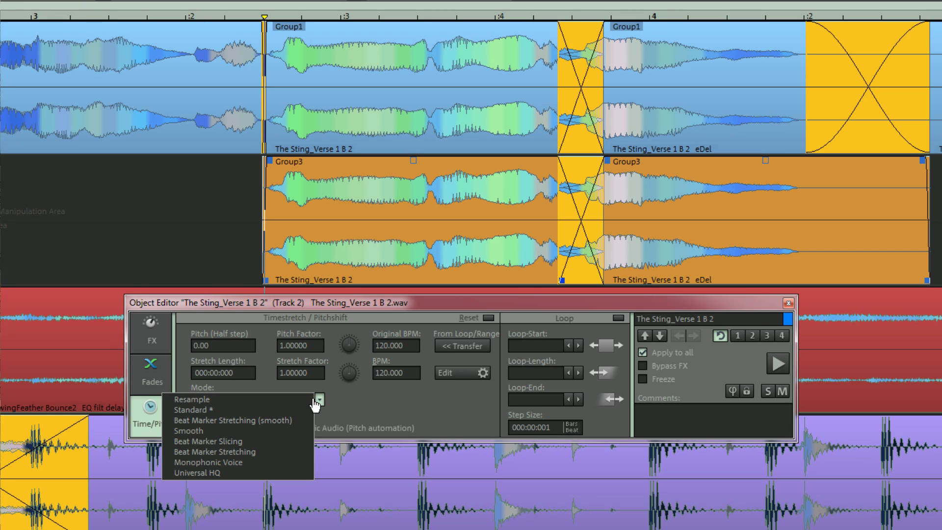
pyautogui.click(296, 463)
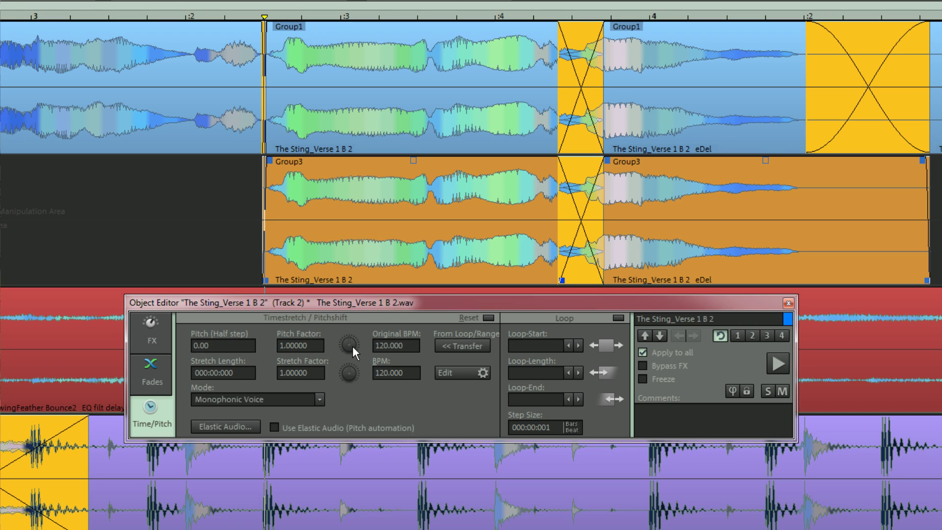
pyautogui.scroll(-1, 352, 346)
pyautogui.scroll(-1, 352, 346)
# - Pan the track 2 harmony to 90.3 and the track 1 vocal to -90.3, then play them back
pyautogui.click(167, 334)
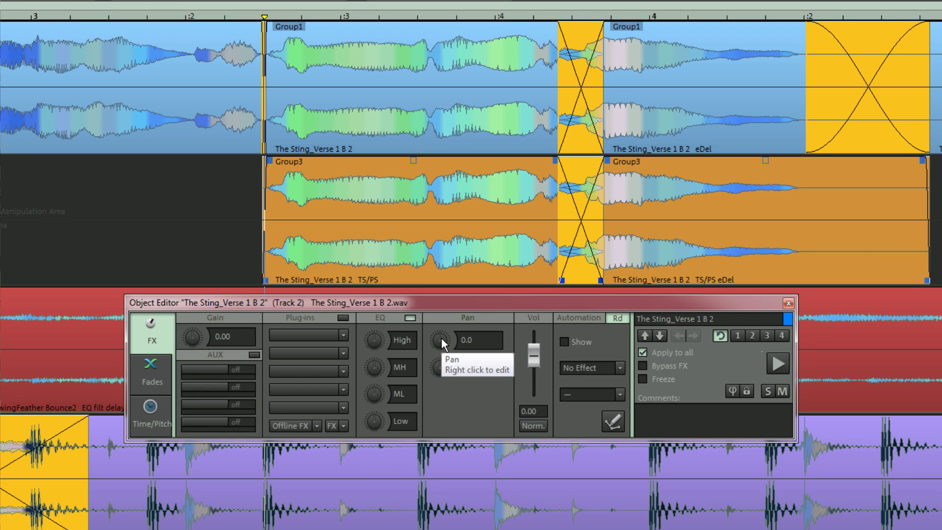
pyautogui.scroll(3, 440, 339)
pyautogui.click(407, 143)
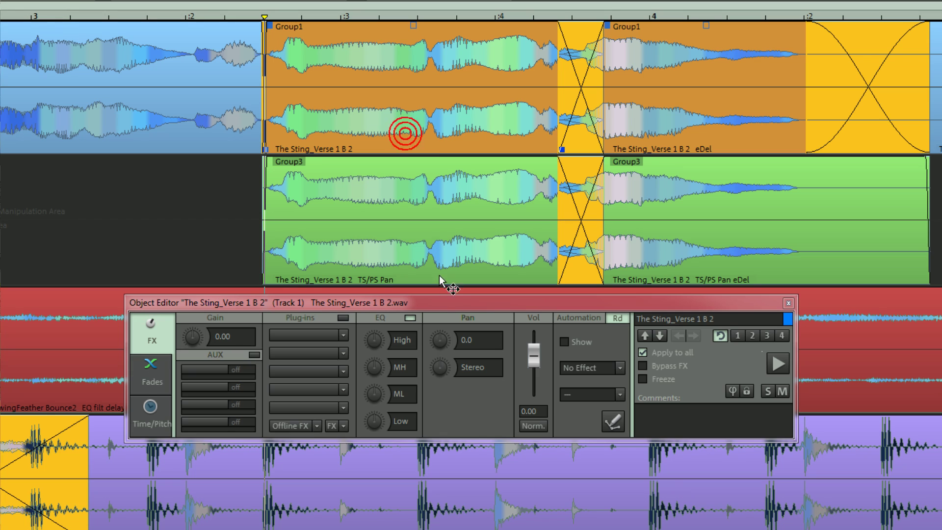
pyautogui.scroll(-3, 438, 337)
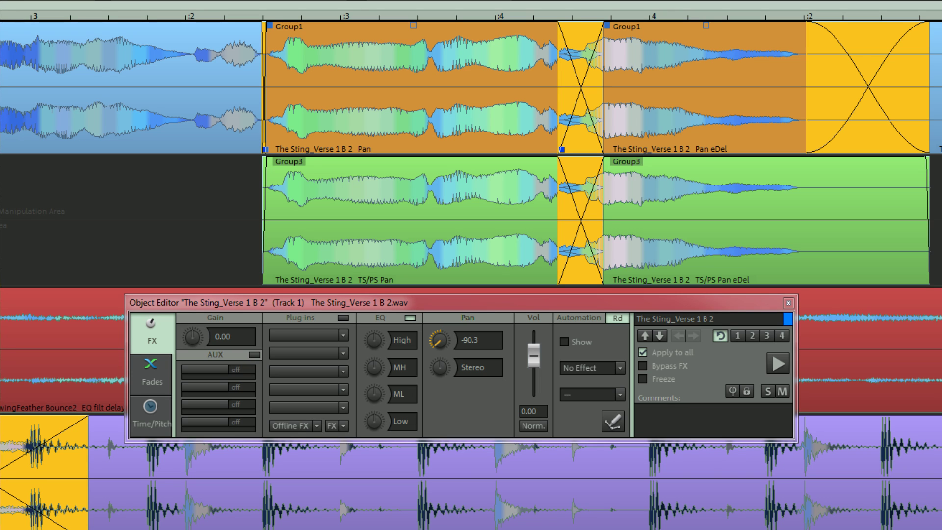
pyautogui.click(778, 363)
pyautogui.click(778, 364)
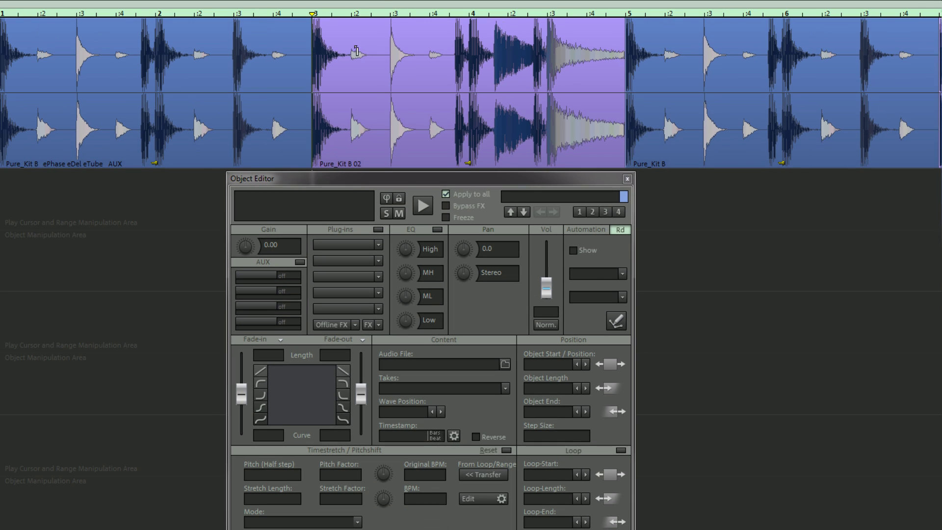
# - Store the first Pure_Kit B object's FX in snapshot 1, load it onto the third, then delete snapshot 1
pyautogui.click(244, 137)
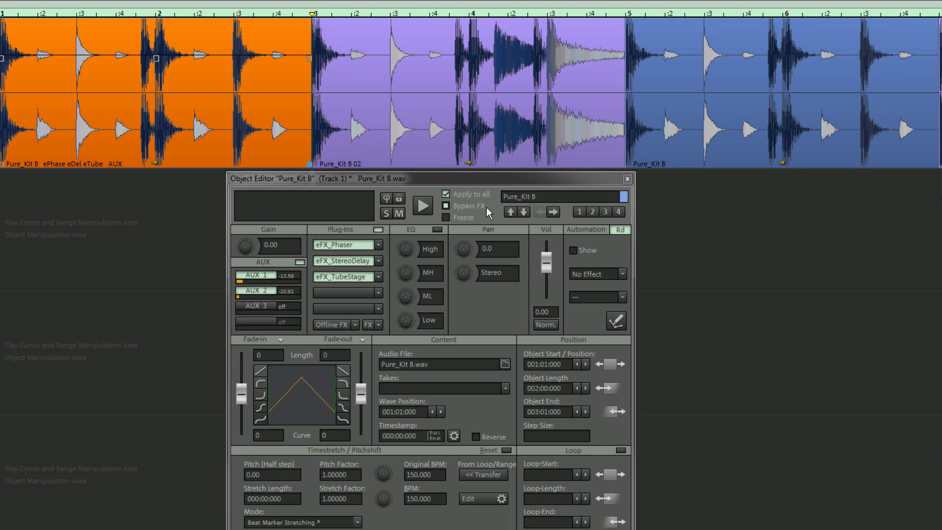
pyautogui.click(578, 213)
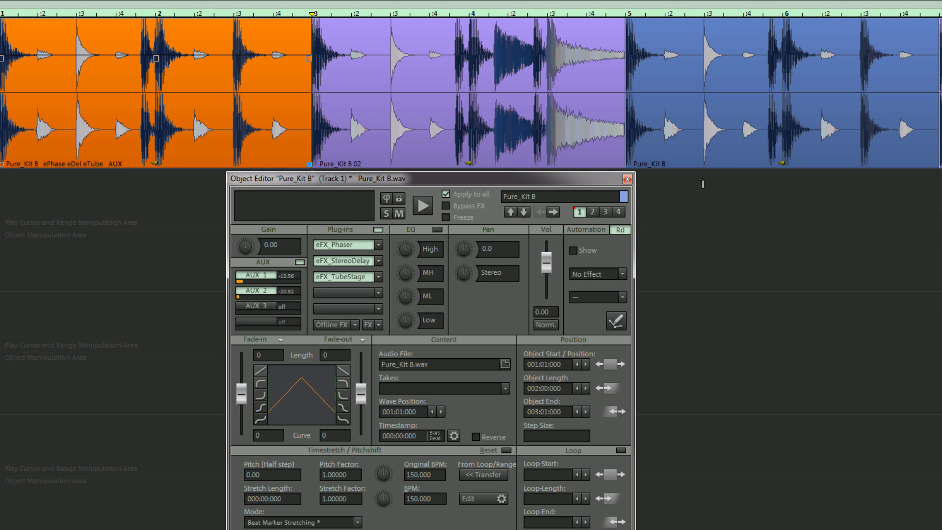
pyautogui.click(702, 158)
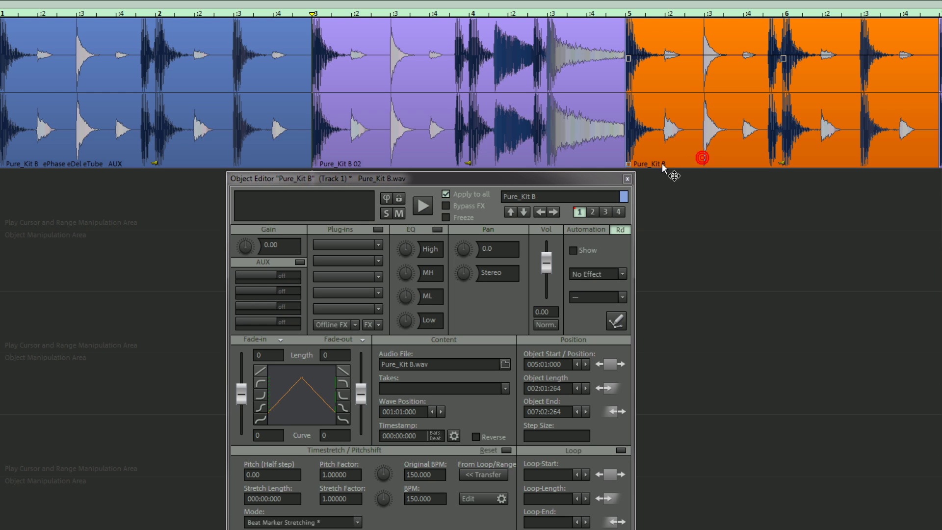
pyautogui.click(579, 213)
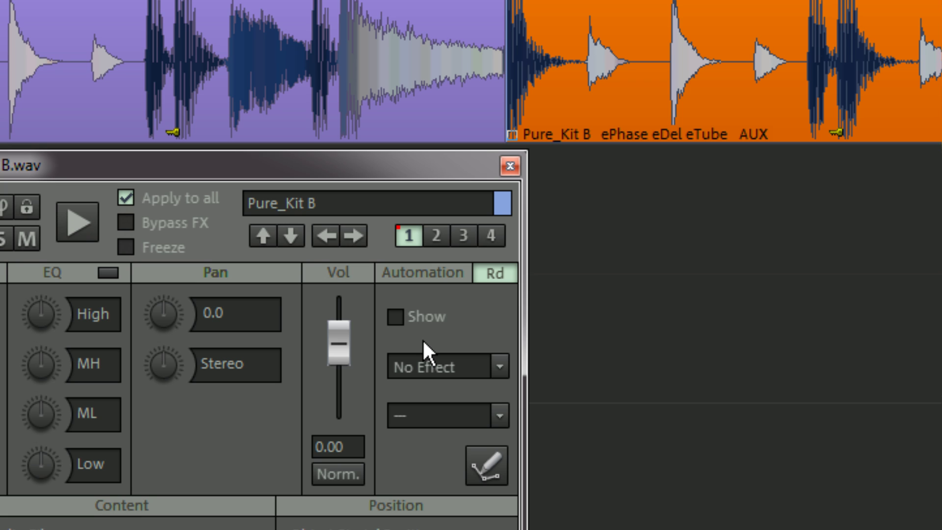
pyautogui.rightClick(408, 240)
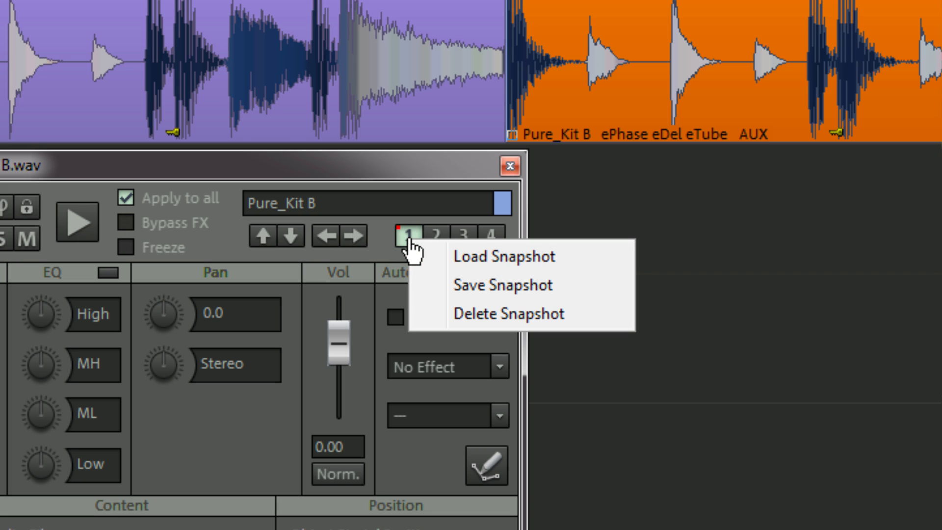
pyautogui.click(467, 314)
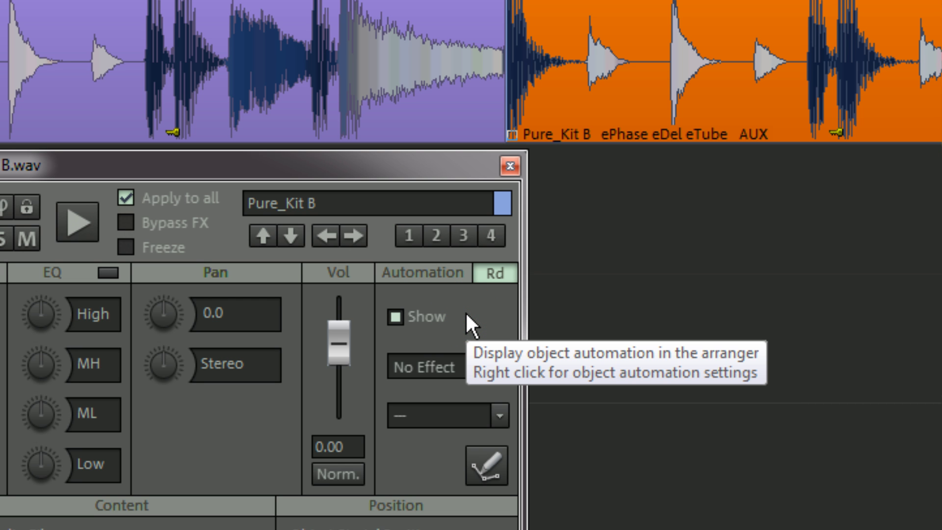
# - Hide object automation, then create snapshot 2 with AUX 3 on and EQ High 2.0, MH -3.0, ML 2.0
pyautogui.click(466, 311)
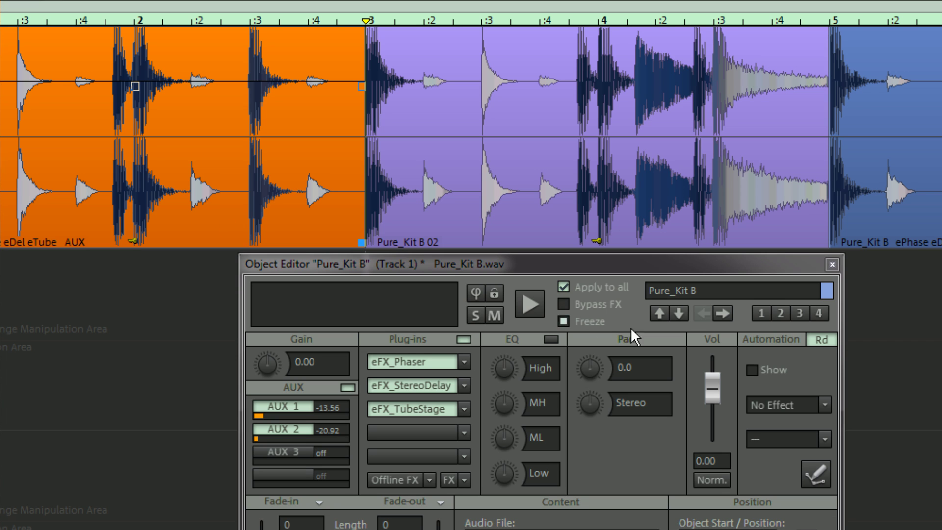
pyautogui.click(758, 314)
pyautogui.click(756, 309)
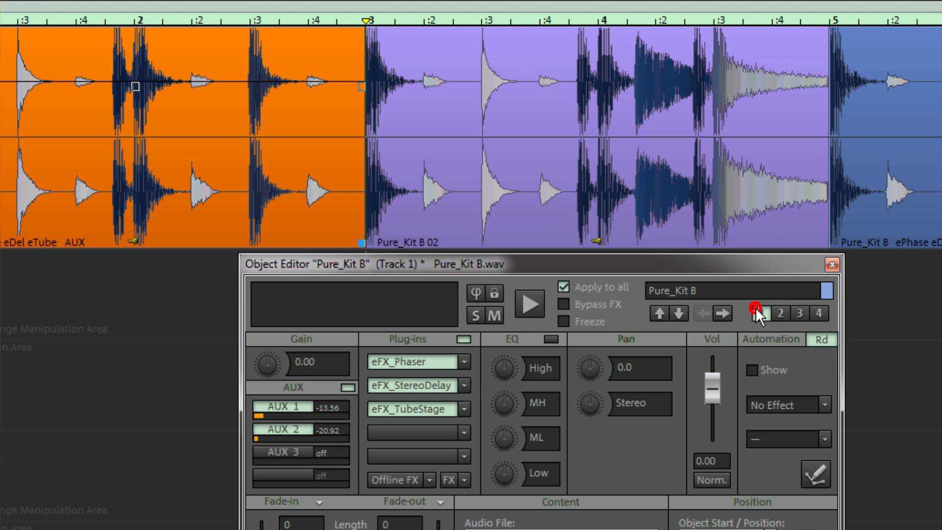
pyautogui.click(261, 458)
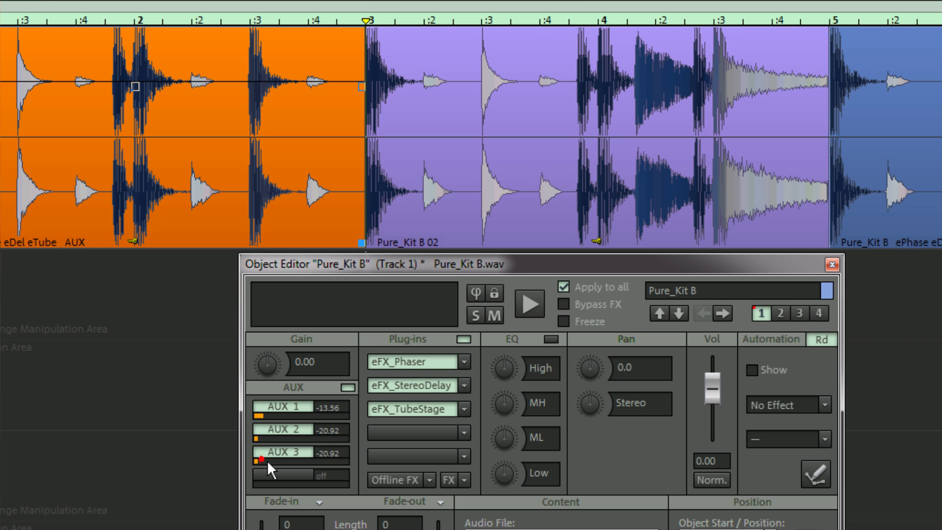
pyautogui.scroll(1, 513, 369)
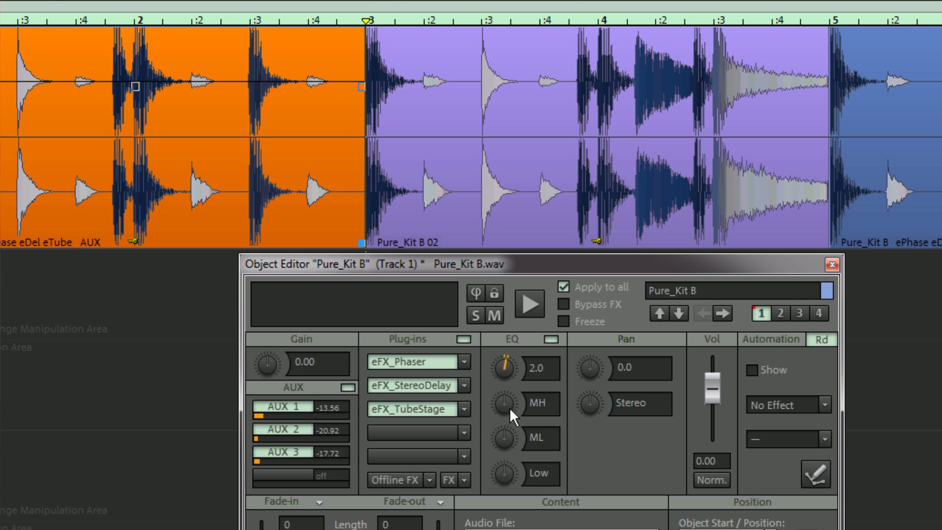
pyautogui.scroll(-2, 509, 408)
pyautogui.scroll(1, 510, 438)
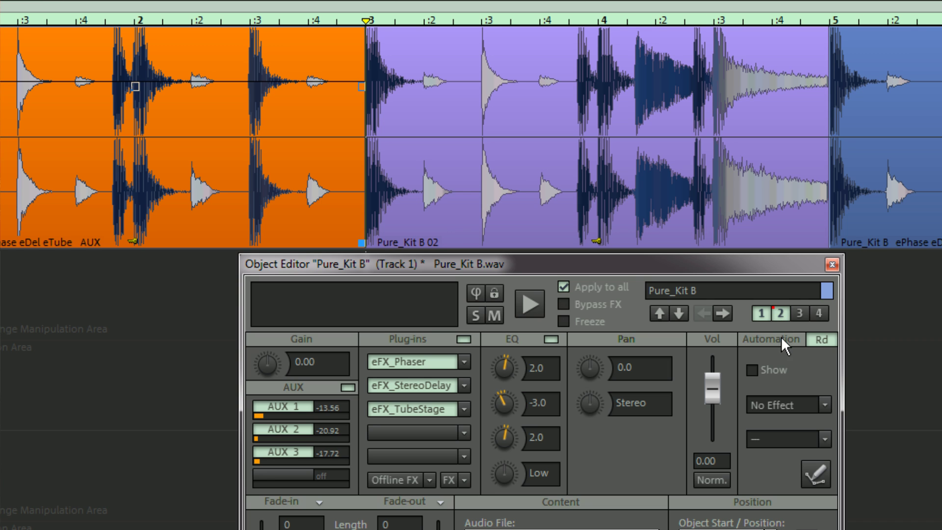
# - Switch back and forth between snapshots 1 and 2 to compare flat EQ against the EQ/AUX 3 version
pyautogui.click(757, 312)
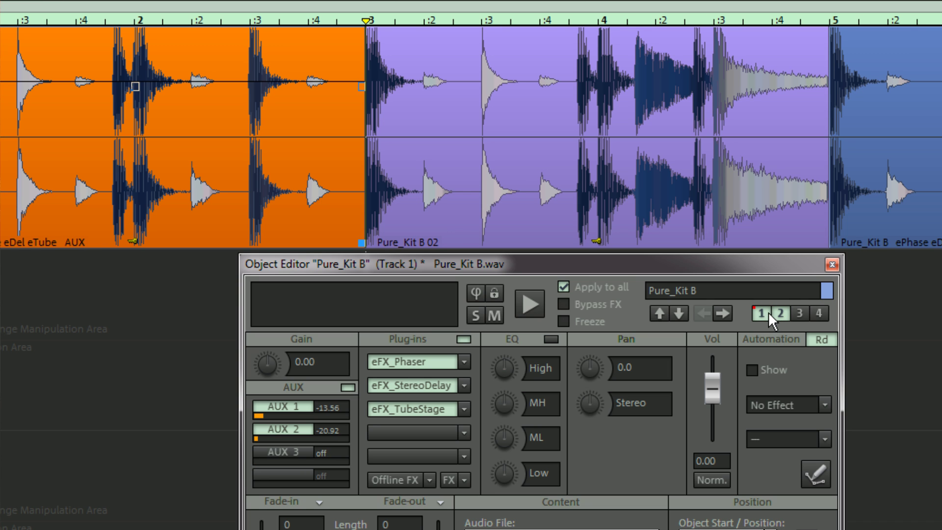
pyautogui.click(779, 312)
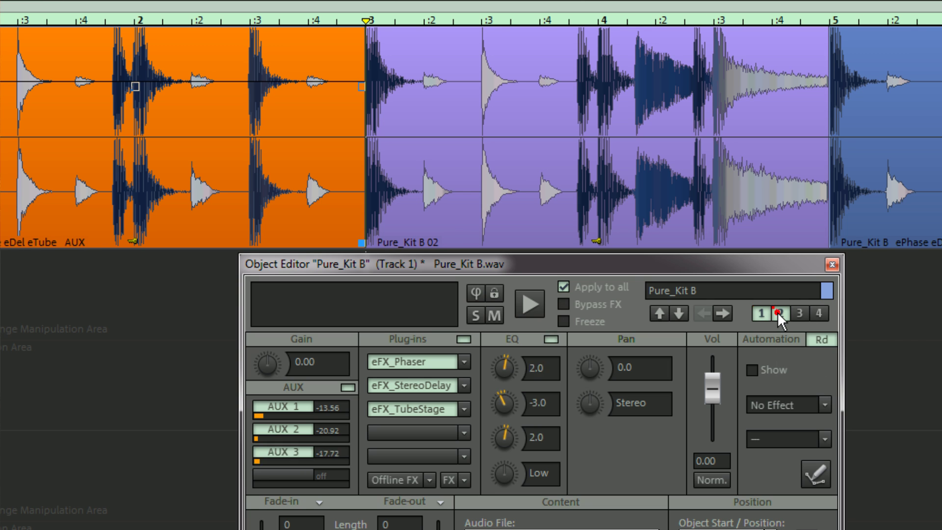
pyautogui.click(763, 311)
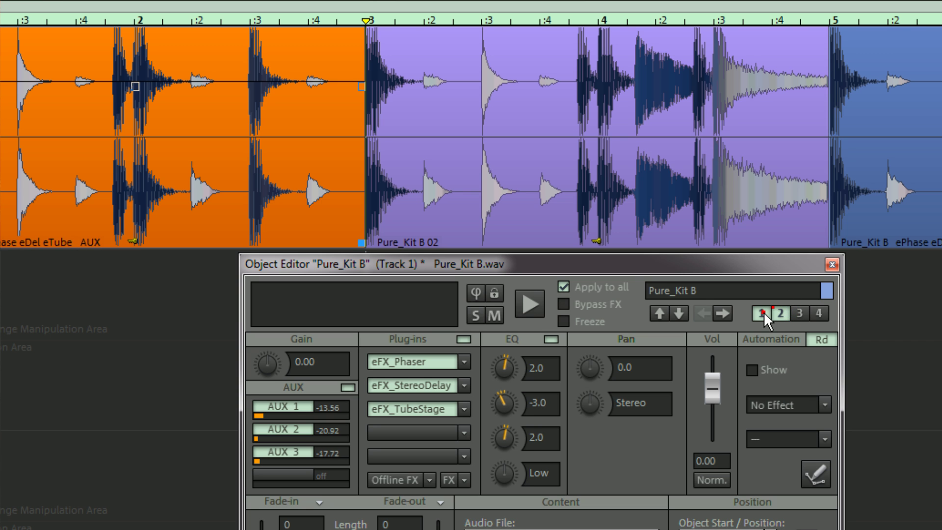
pyautogui.click(776, 313)
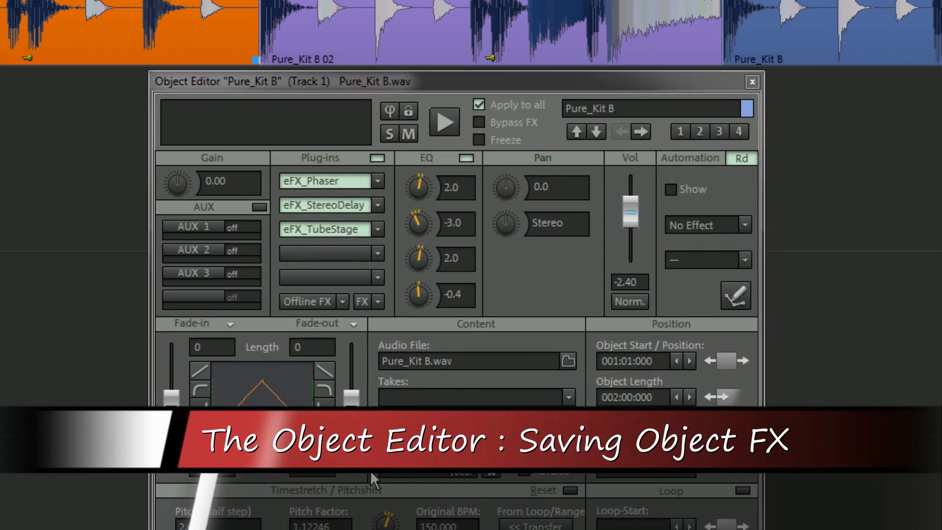
# - Save the Pure_Kit B object settings, overwriting Object FX Part 7 Snapshots.OBJ
pyautogui.click(377, 302)
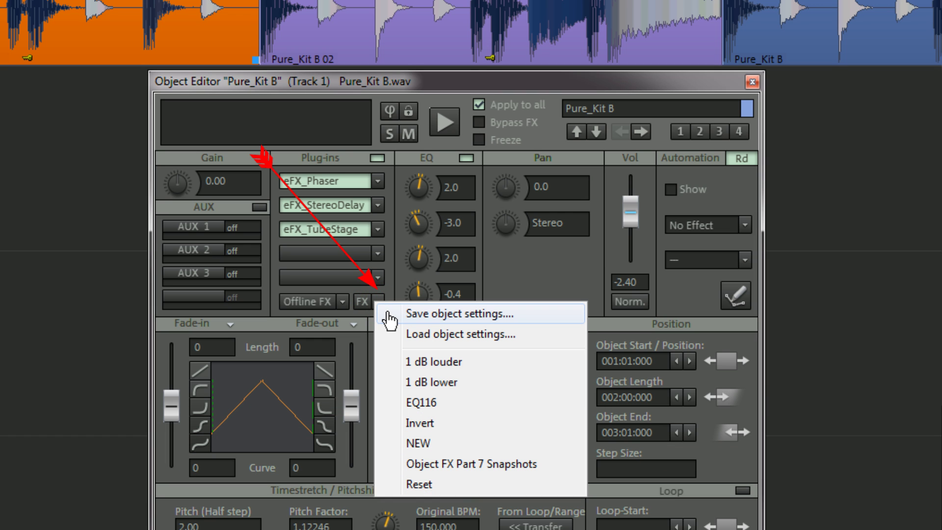
pyautogui.click(389, 314)
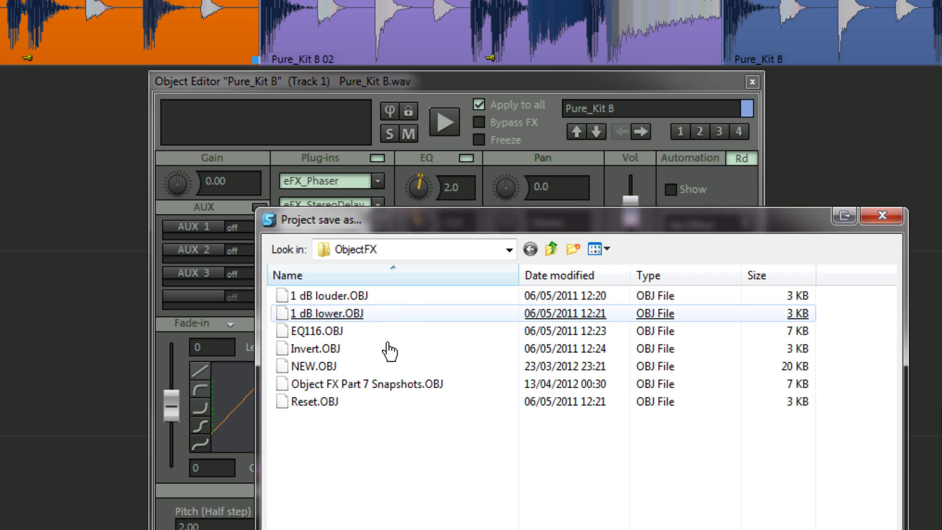
pyautogui.doubleClick(397, 382)
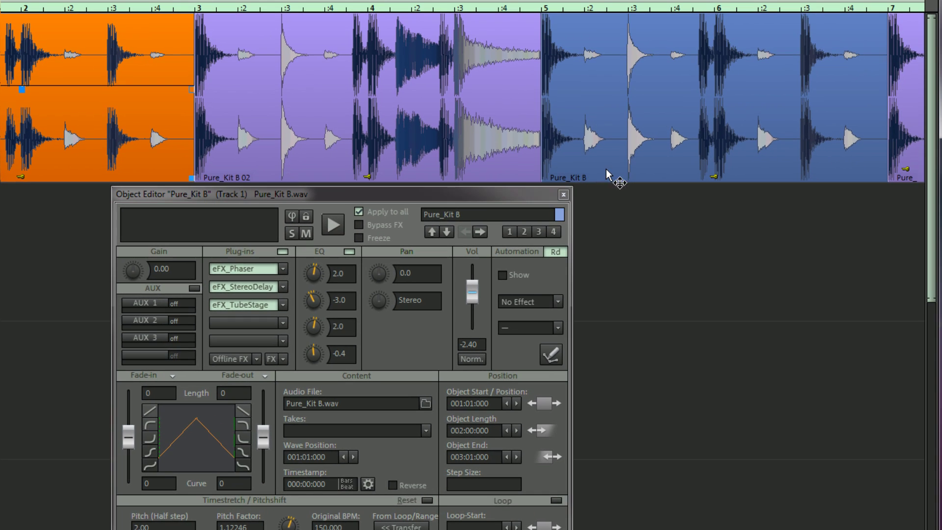
# - Load Object FX Part 7 Snapshots.OBJ onto another Pure_Kit B object
pyautogui.click(612, 171)
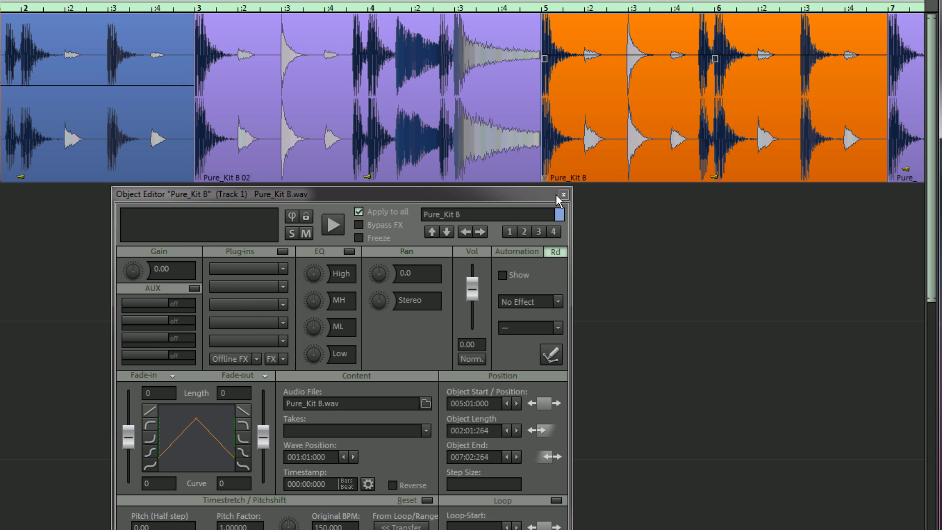
pyautogui.click(283, 359)
pyautogui.click(316, 385)
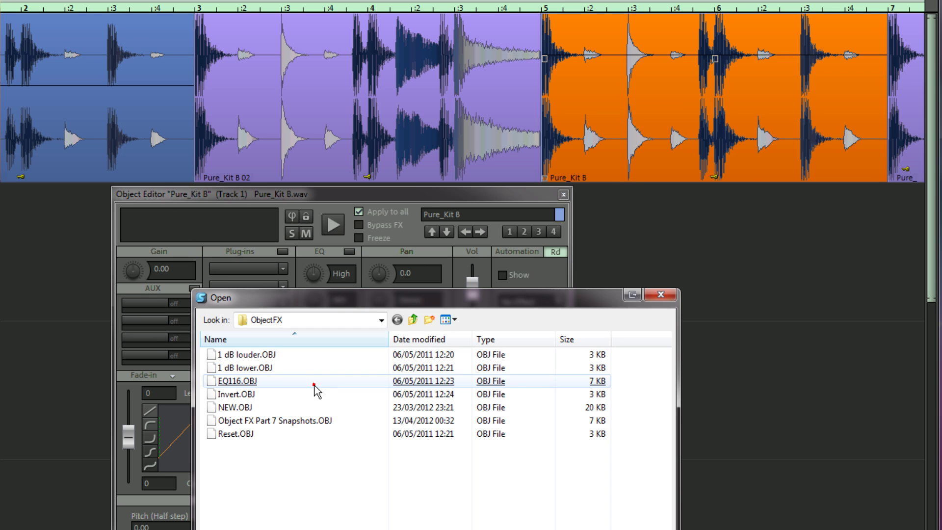
pyautogui.doubleClick(295, 421)
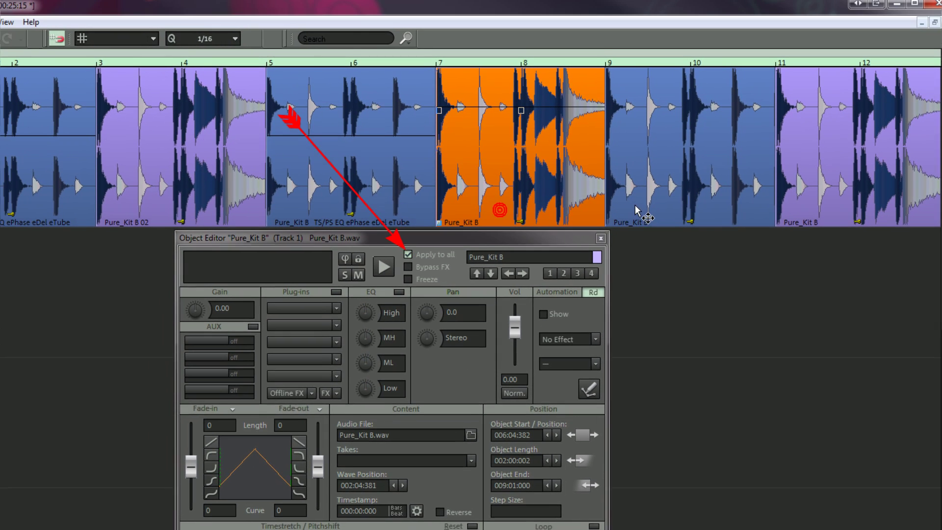
# - Load the same settings file onto the bar 9–10 and bar 11–12 Pure_Kit B objects
pyautogui.keyDown('ctrl'); pyautogui.click(641, 209); pyautogui.keyUp('ctrl')
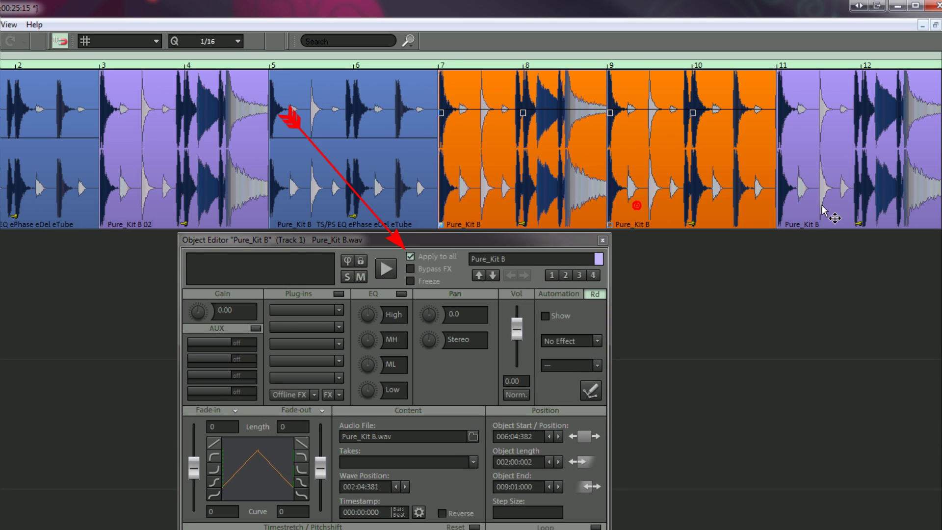
pyautogui.keyDown('ctrl'); pyautogui.click(831, 198); pyautogui.keyUp('ctrl')
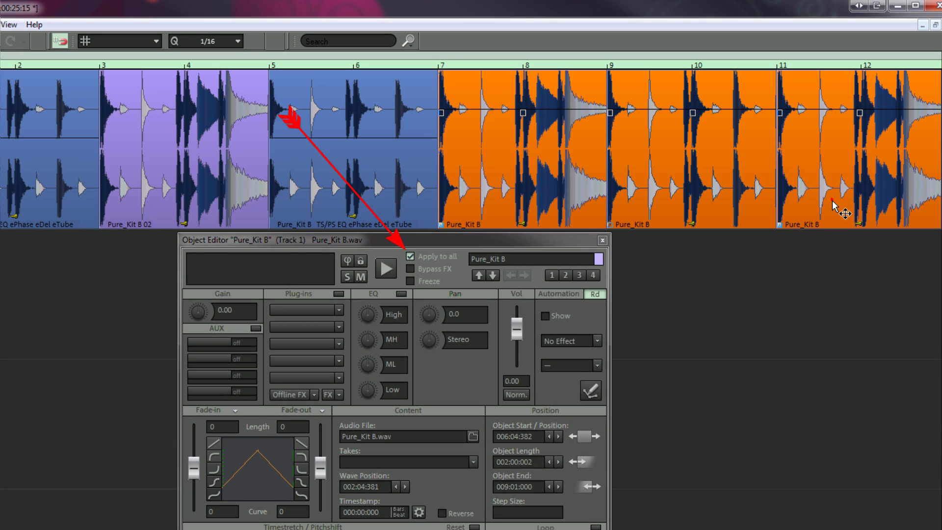
pyautogui.click(339, 395)
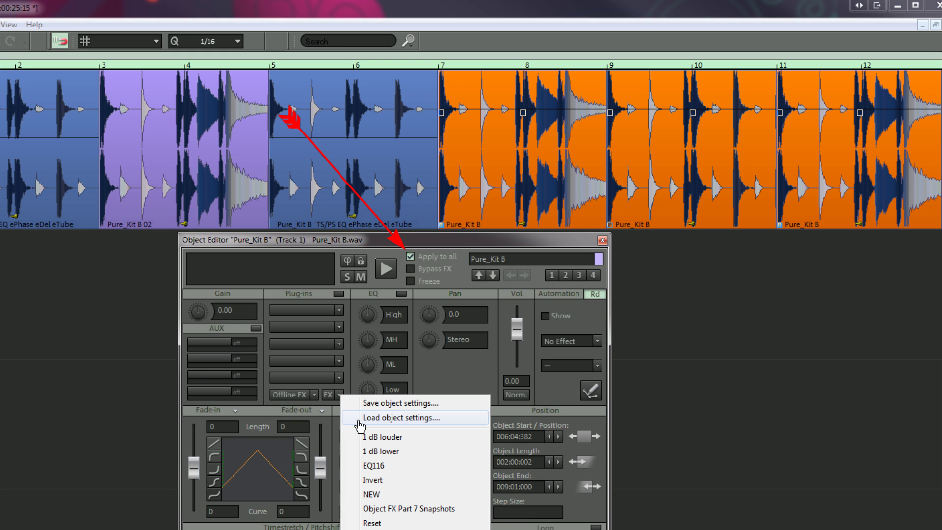
pyautogui.click(356, 417)
pyautogui.doubleClick(347, 454)
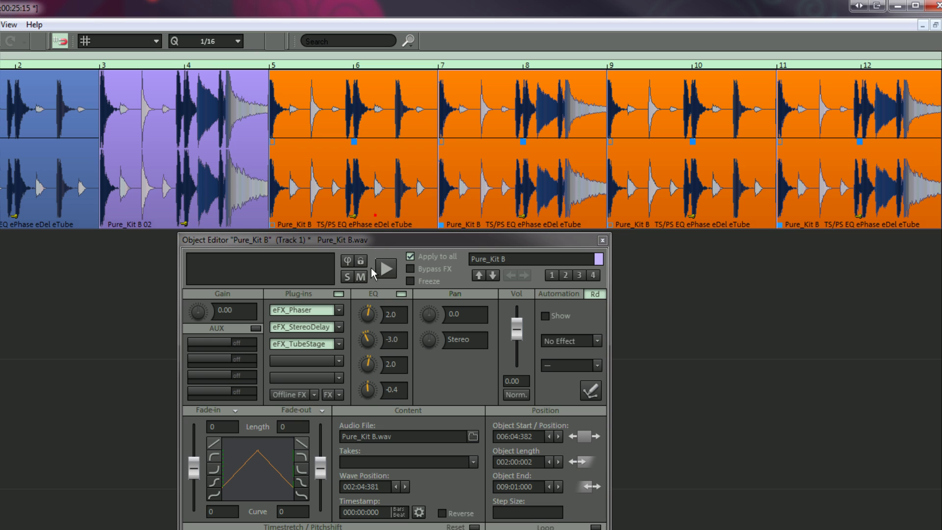
# - Reset the selected objects' FX to default, then clear AUX 1 and 2 with Reset AUX Sends
pyautogui.click(340, 394)
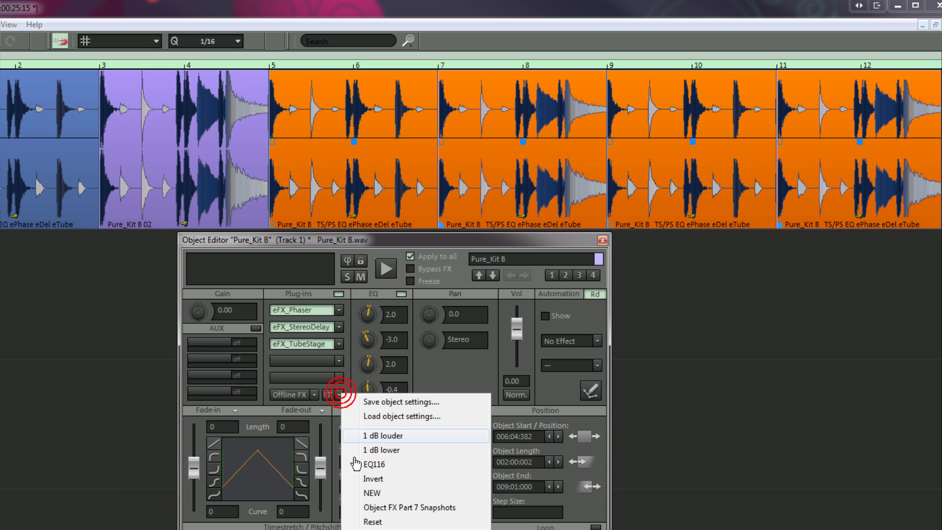
pyautogui.click(373, 522)
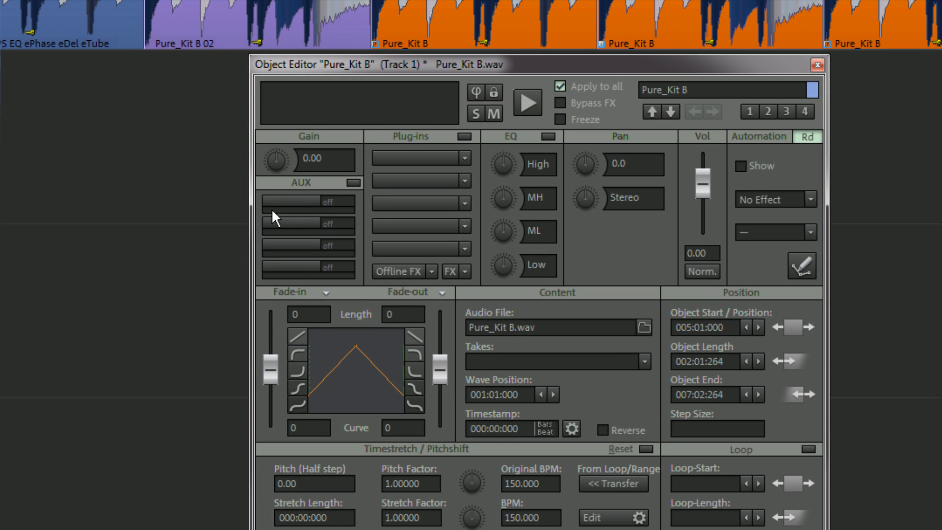
pyautogui.click(272, 210)
pyautogui.click(272, 227)
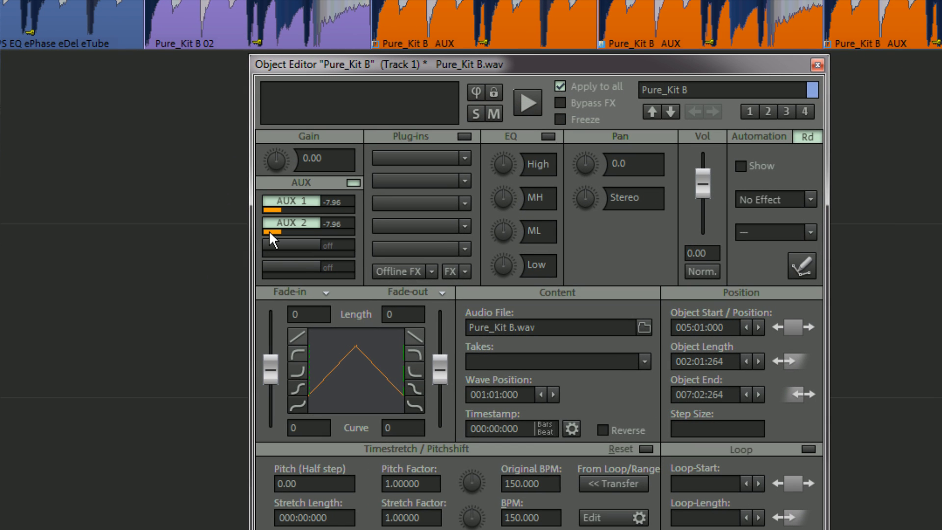
pyautogui.click(354, 182)
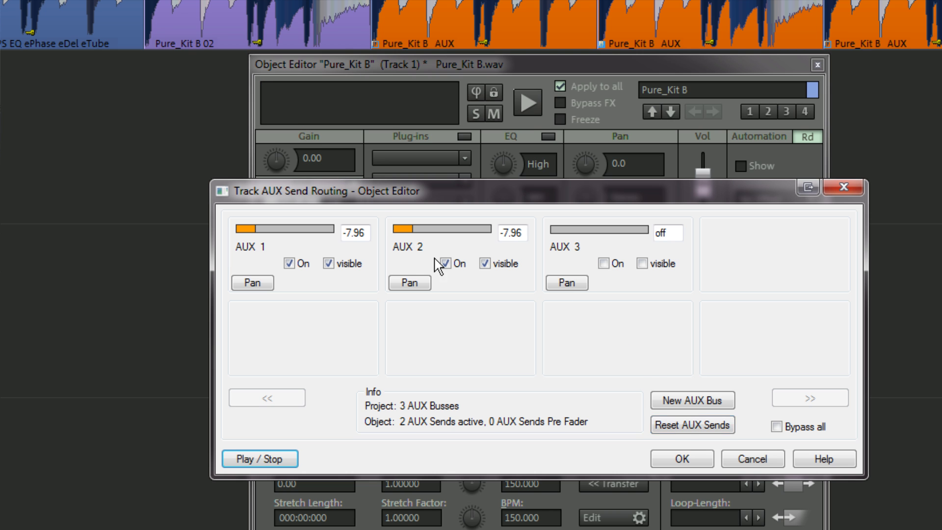
pyautogui.click(687, 425)
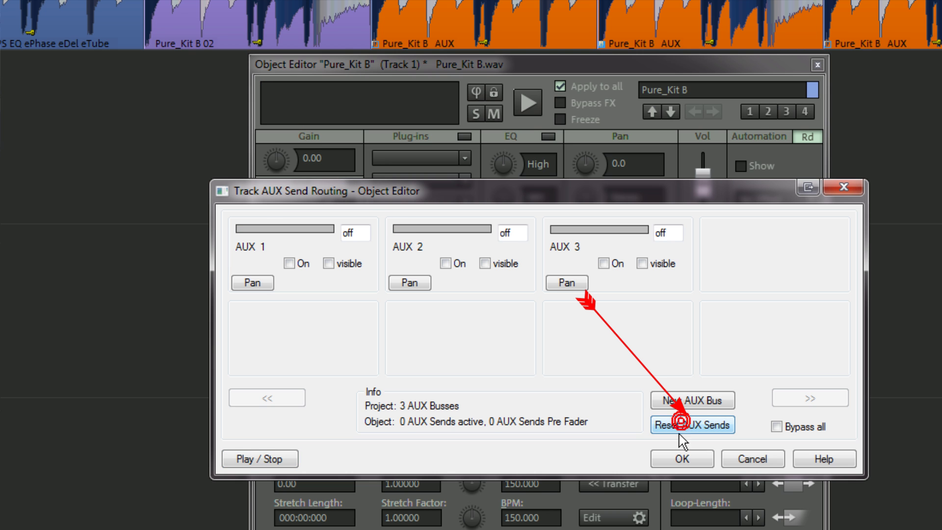
pyautogui.click(682, 461)
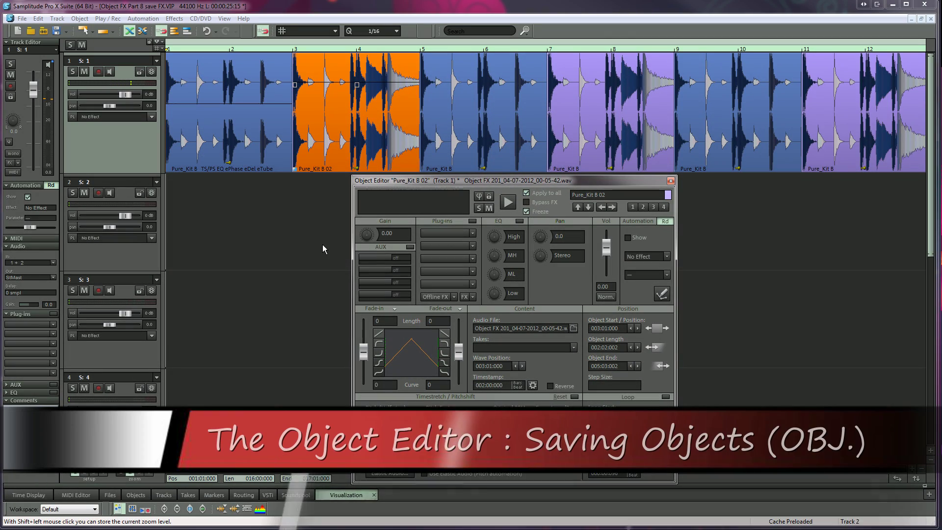
# - Save the first Pure_Kit B object as Object FX Part 8 save FX.OBJ
pyautogui.click(237, 157)
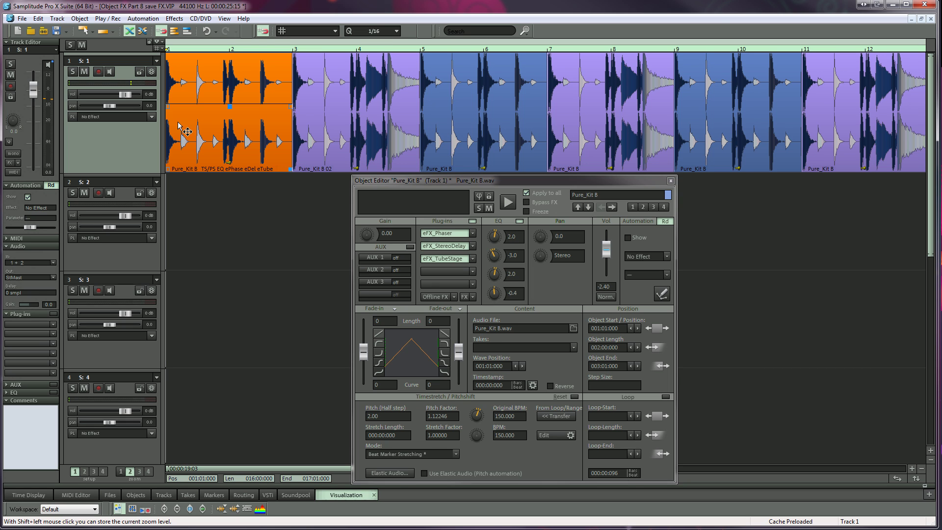
pyautogui.click(23, 19)
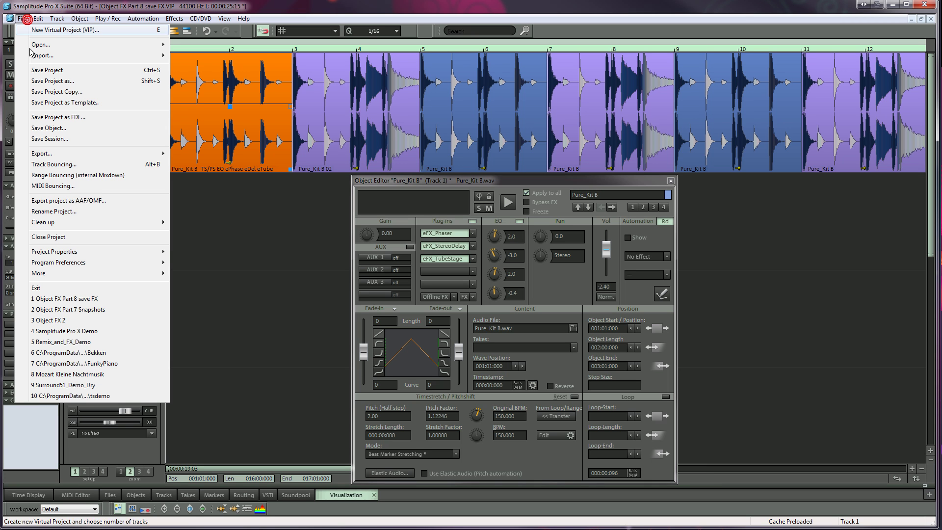
pyautogui.click(48, 128)
pyautogui.click(680, 438)
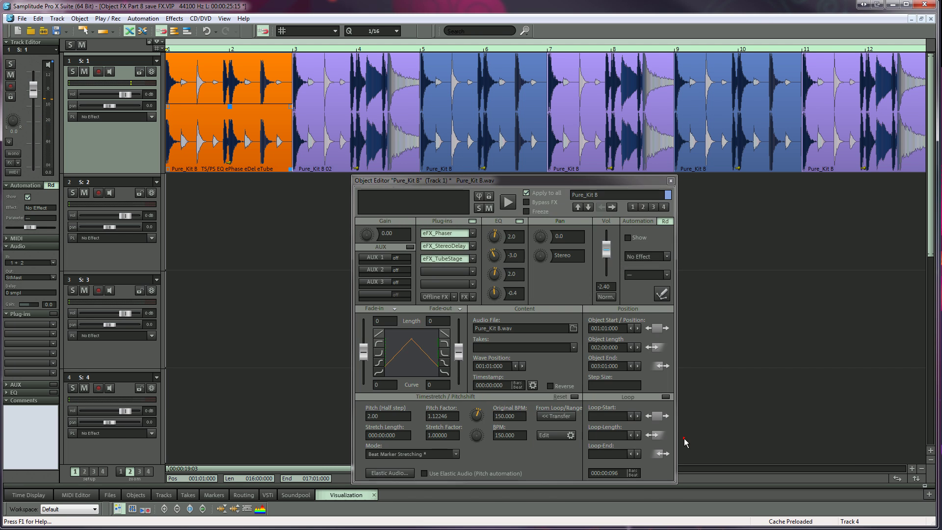
# - Load Object FX Part 8 save FX.OBJ onto track 2 and compare it with the original object
pyautogui.click(187, 263)
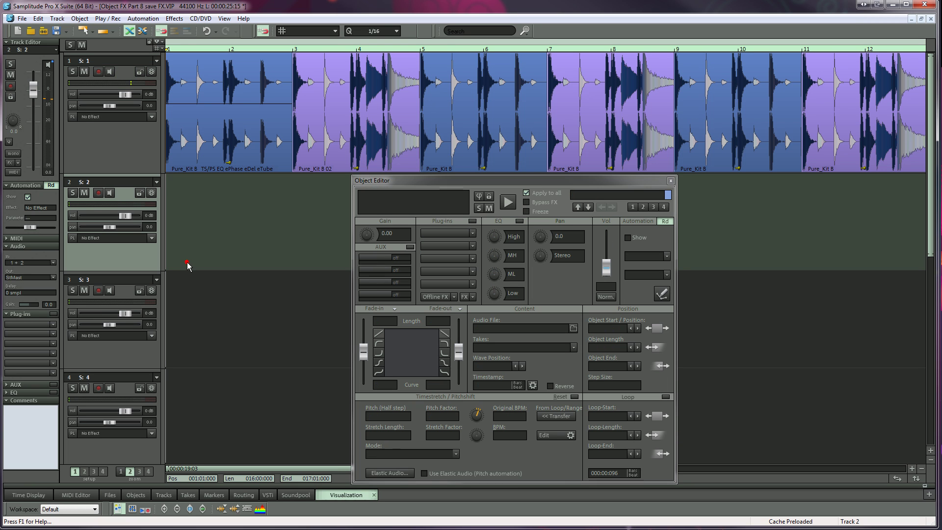
pyautogui.click(22, 18)
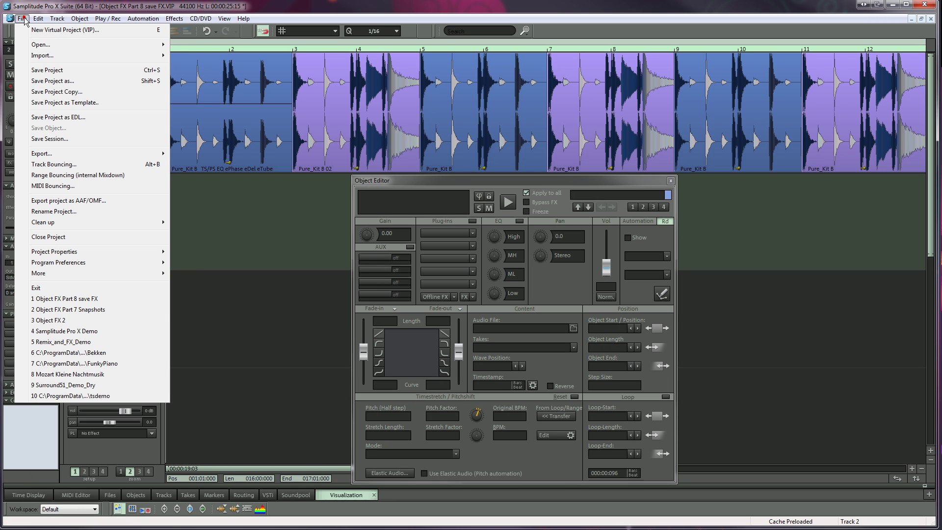
pyautogui.moveTo(34, 45)
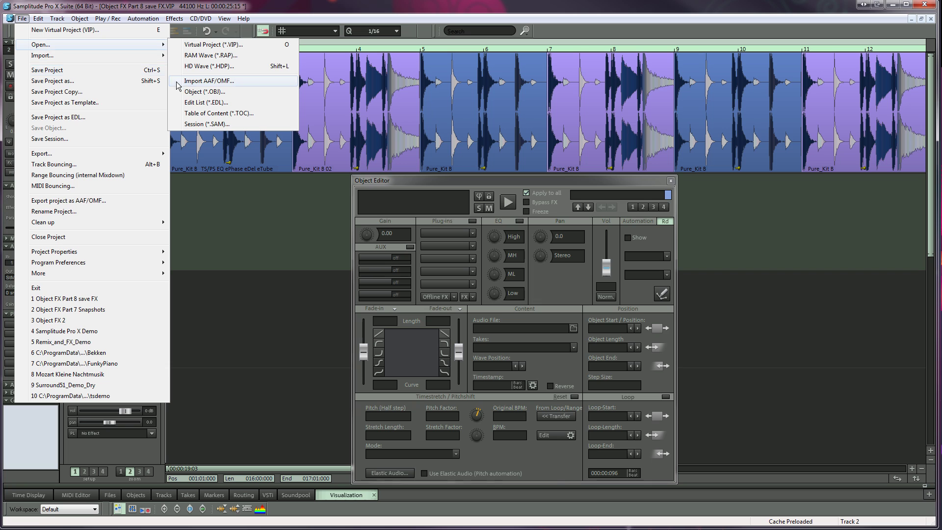
pyautogui.click(192, 92)
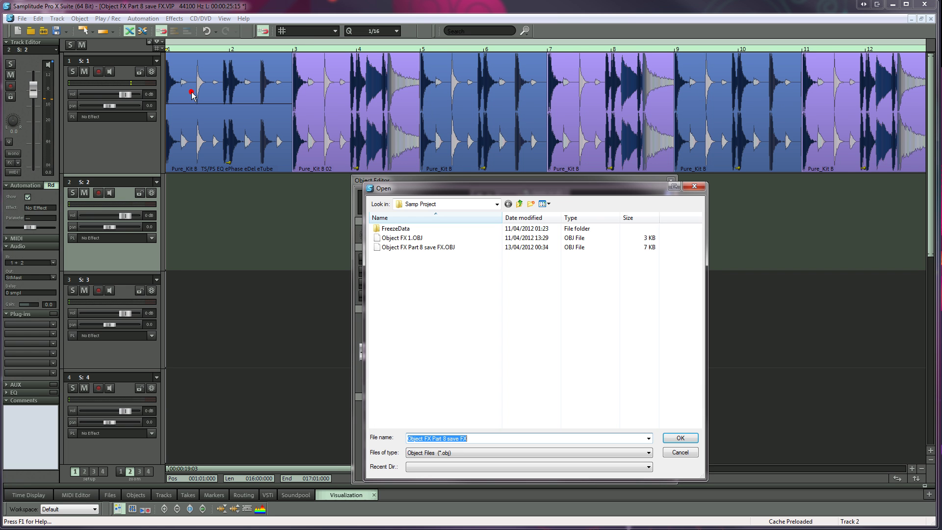
pyautogui.click(412, 247)
pyautogui.doubleClick(411, 247)
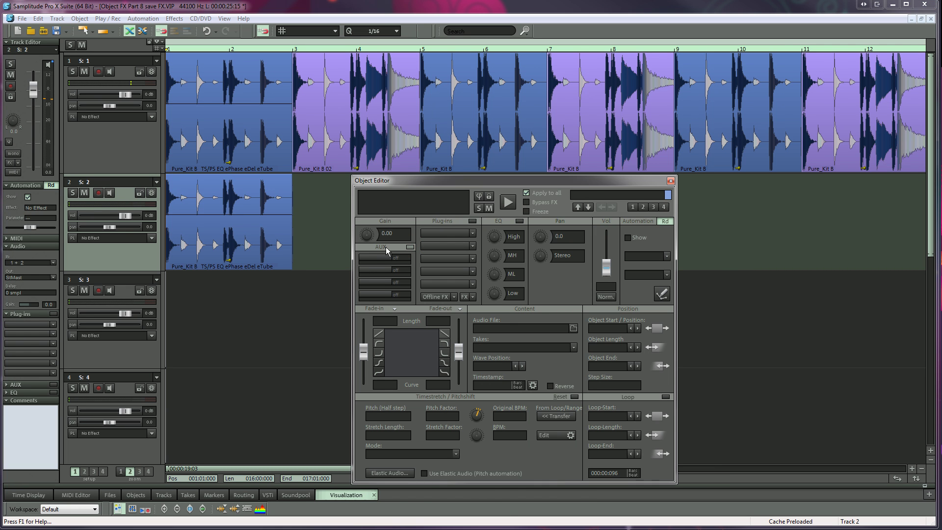
pyautogui.click(254, 246)
pyautogui.click(252, 150)
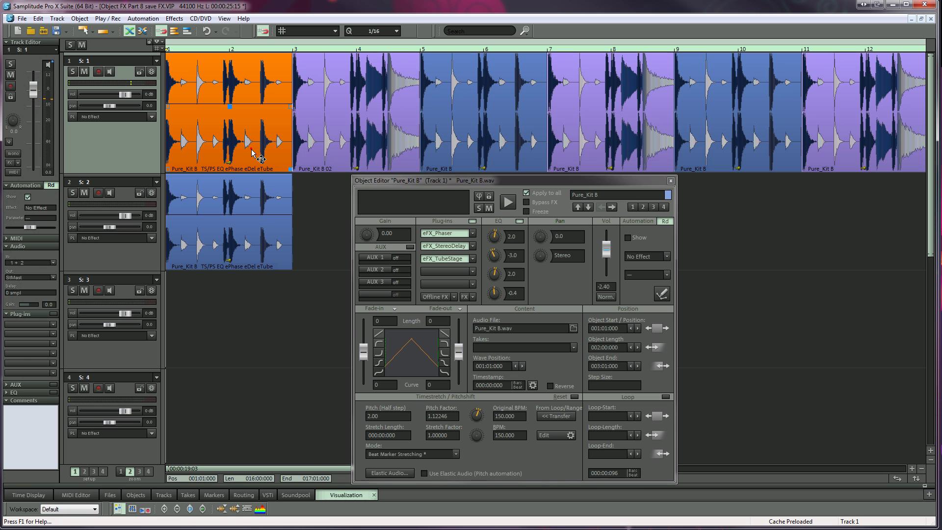